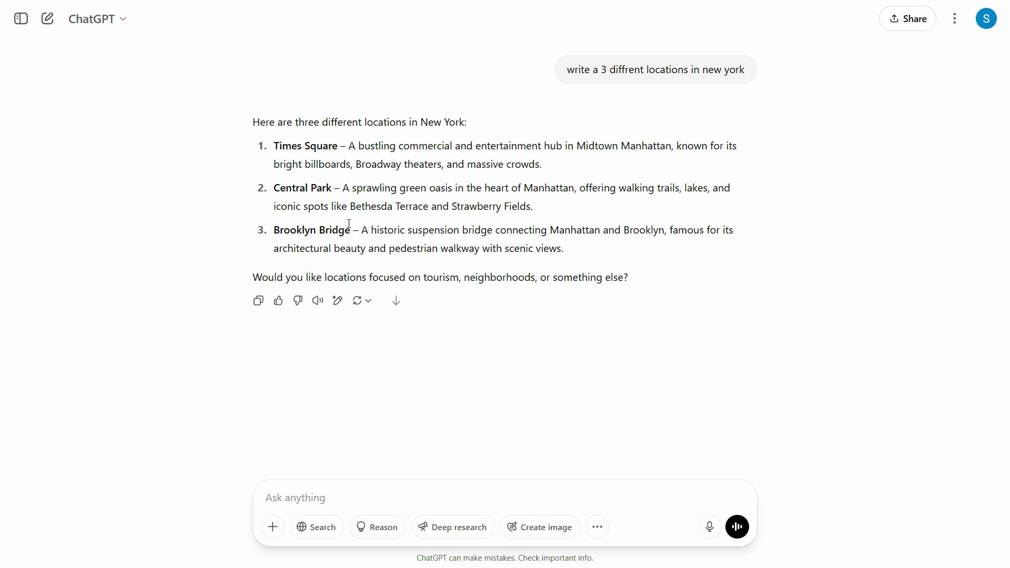
Get Times Square, Central Park and Brooklyn Bridge from ChatGPT as New York location names.
key("super")
Load Elite Traders from the company list in place of Empire Textiles.
left_click(698, 556)
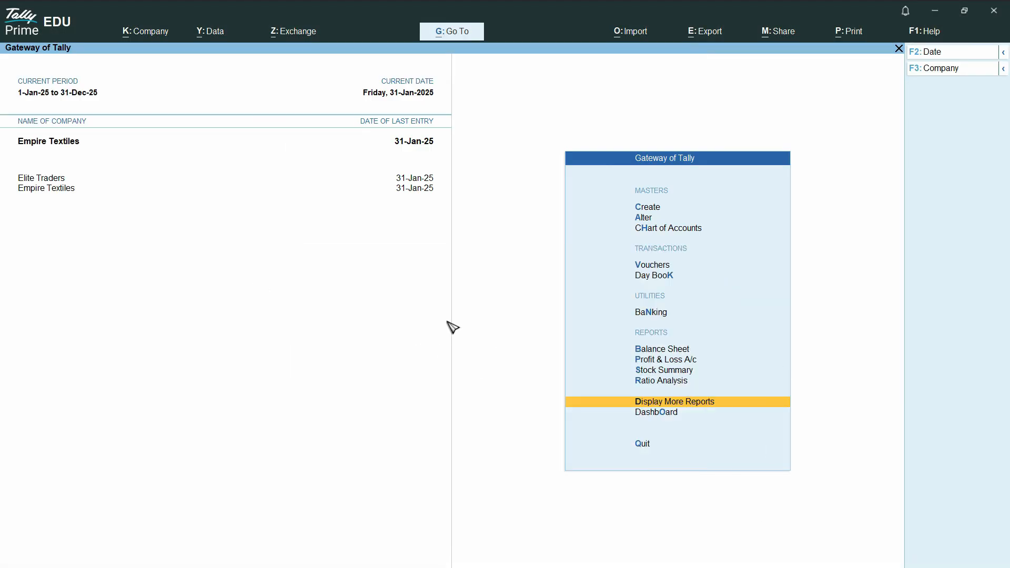
left_click(961, 70)
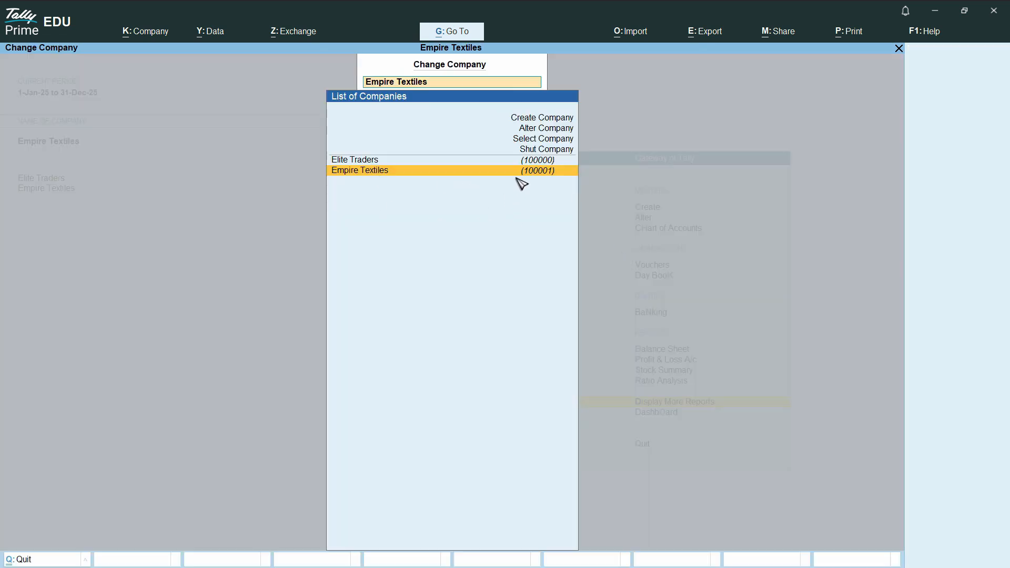
key("Return")
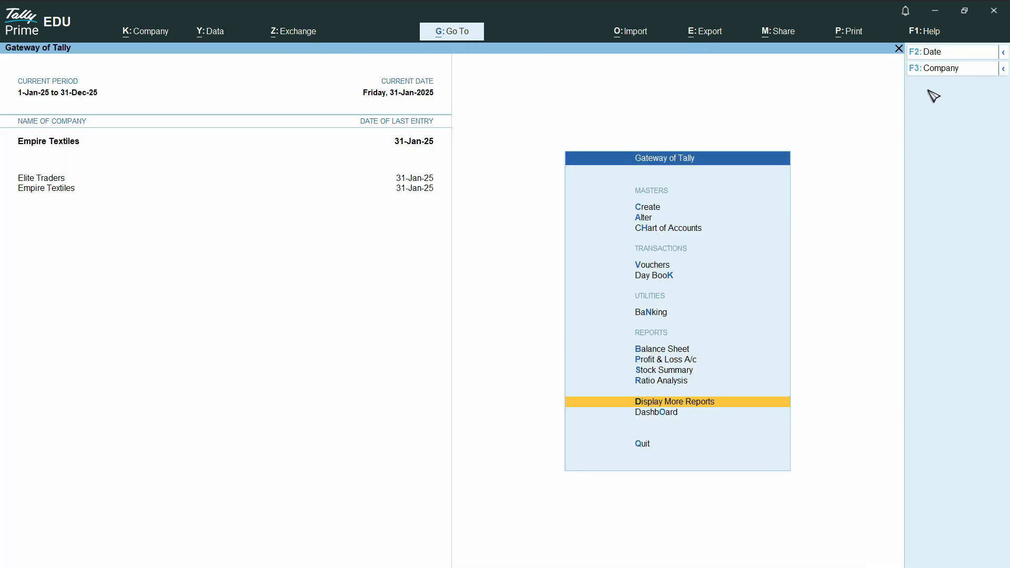
left_click(945, 72)
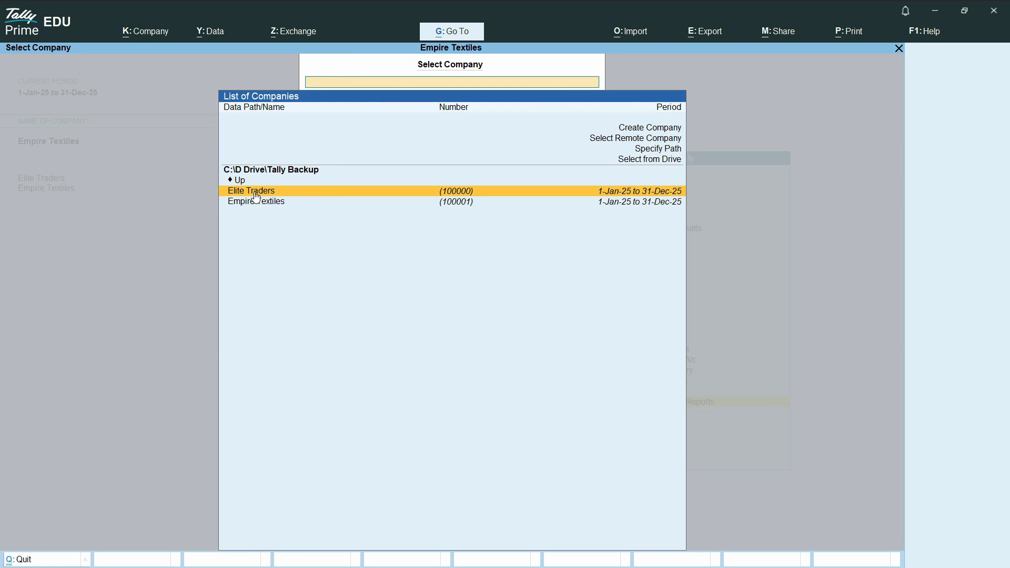
left_click(257, 197)
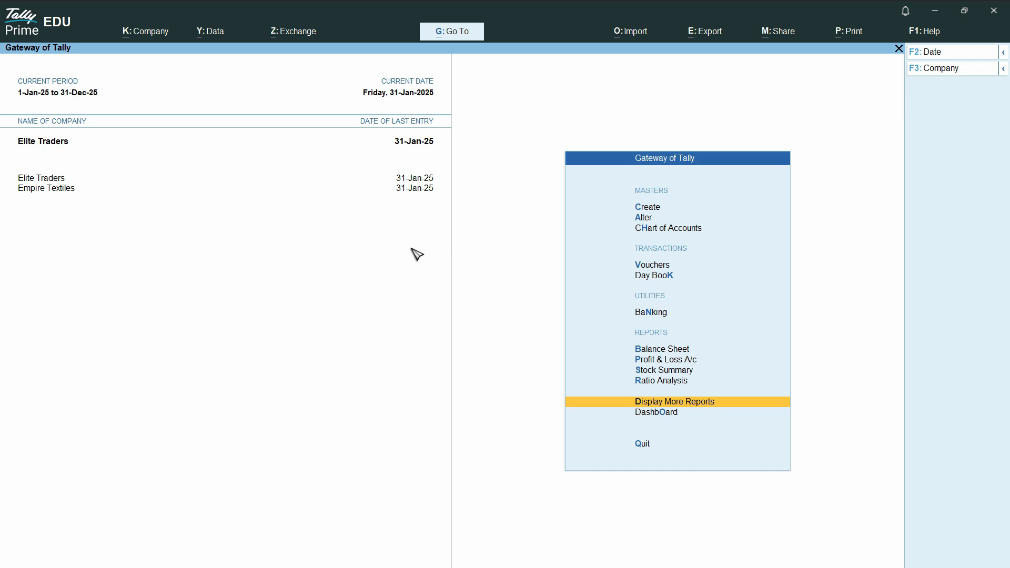
Start a new Location master, then abandon it without saving.
left_click(652, 211)
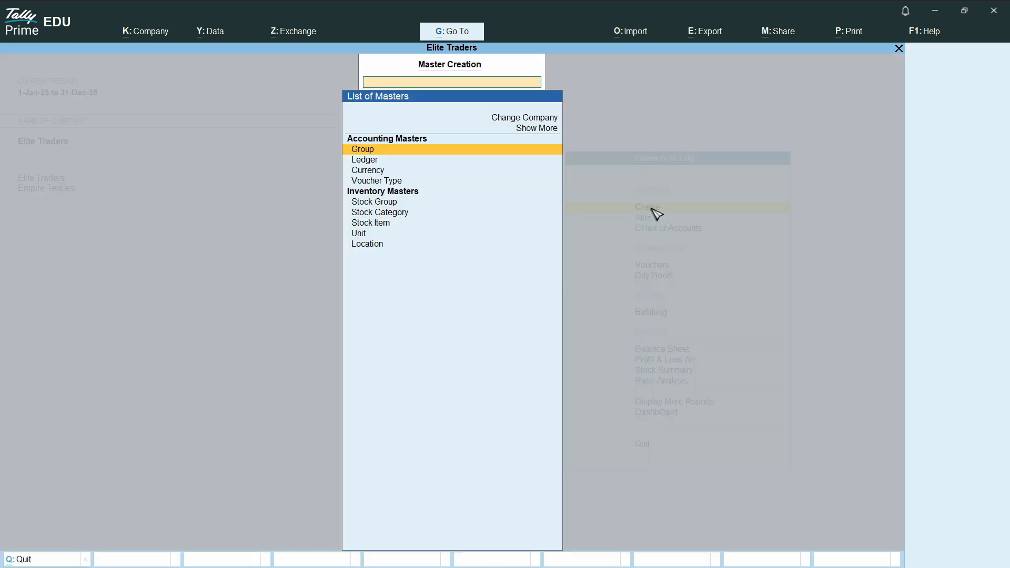
left_click(376, 249)
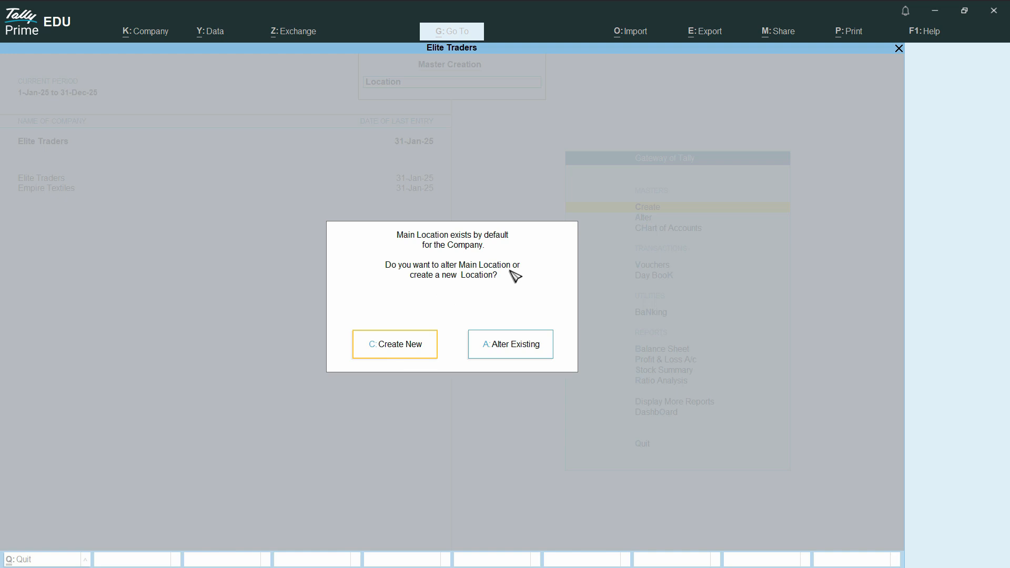
left_click(411, 351)
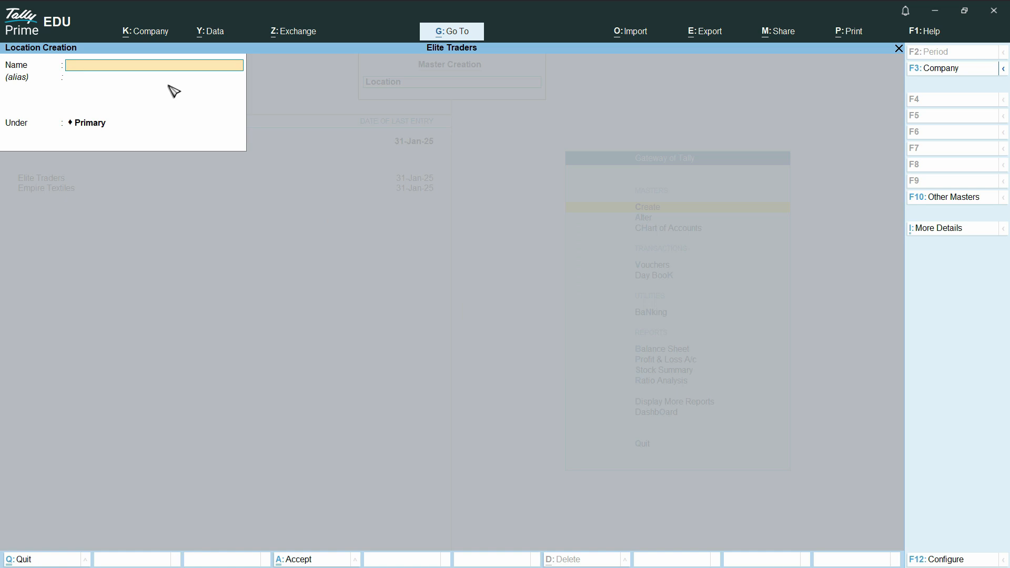
type("New York")
key("Escape")
key("Escape")
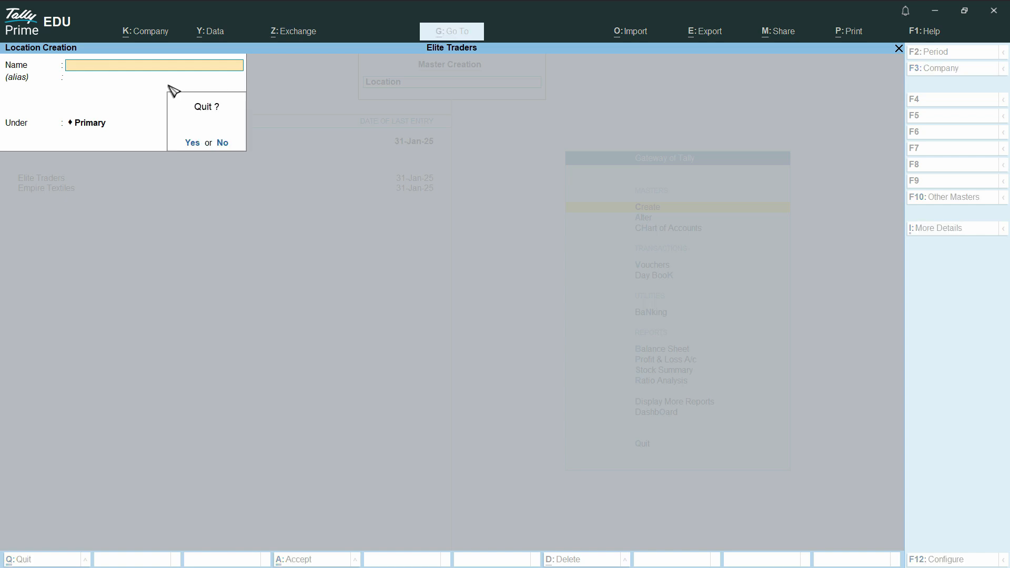
key("y")
Alter Main Location, renaming it New York with Primary kept as its parent.
key("Return")
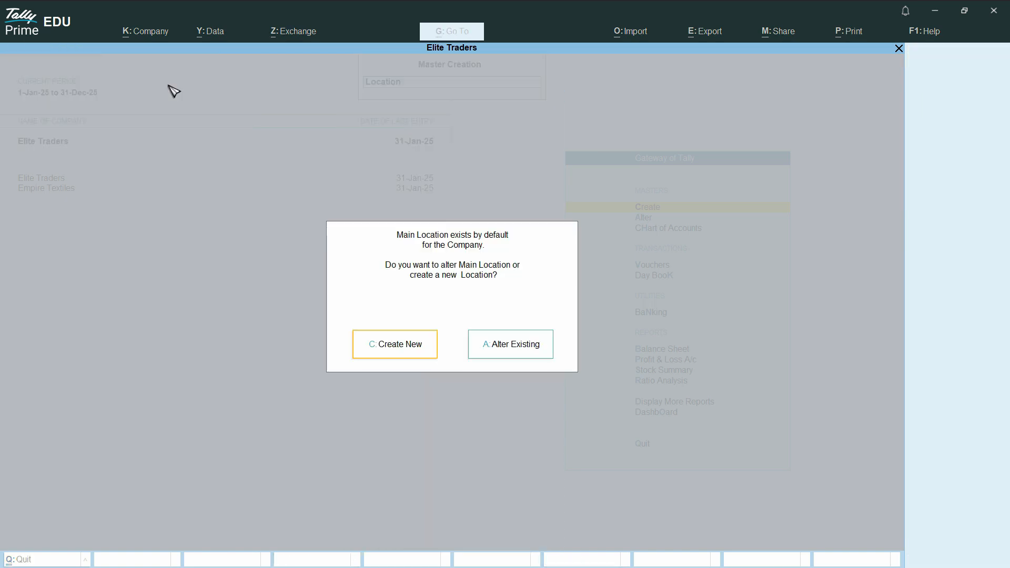
left_click(528, 349)
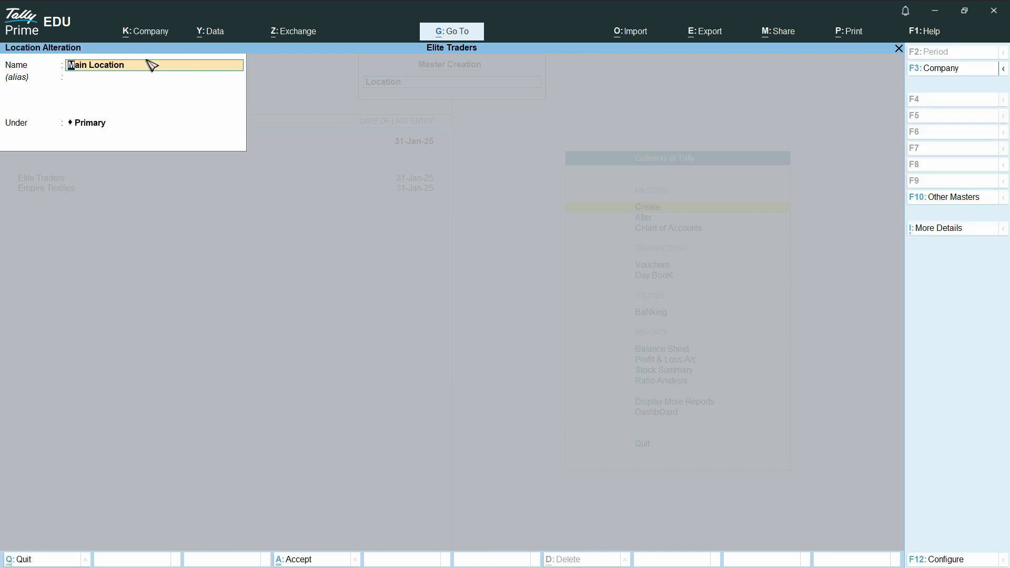
type("New York")
key("Return")
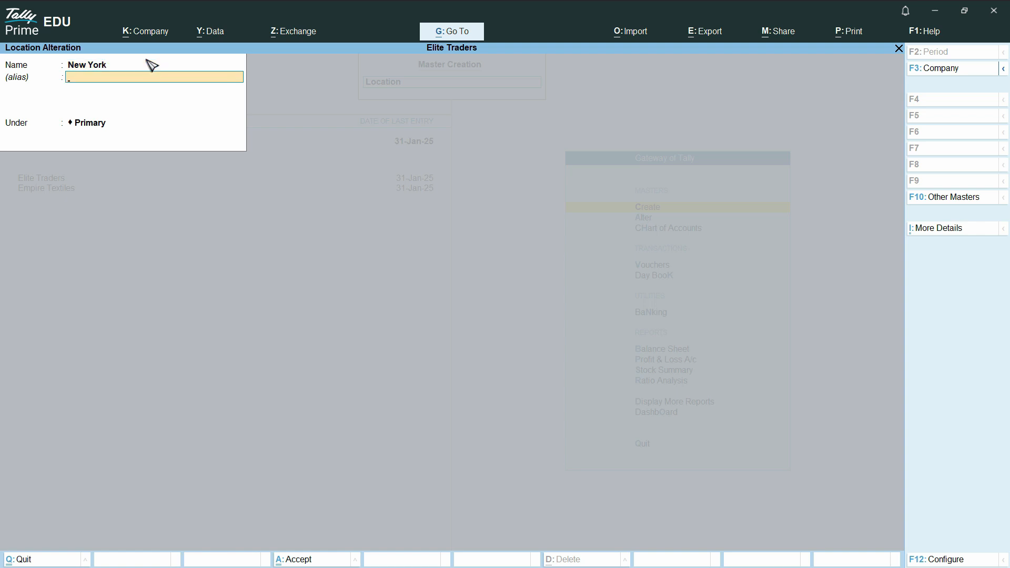
key("Return")
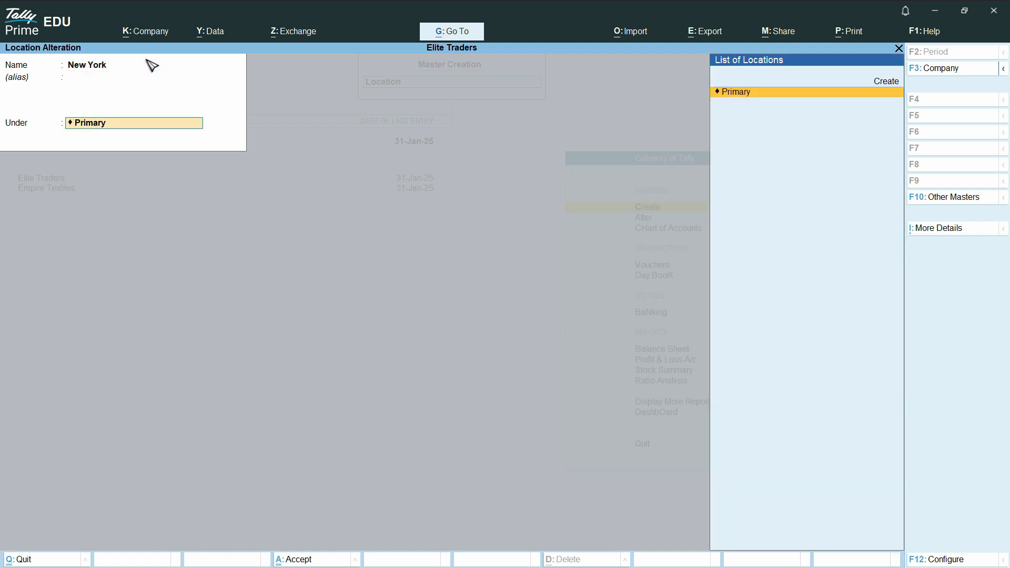
key("Return")
key("Return")
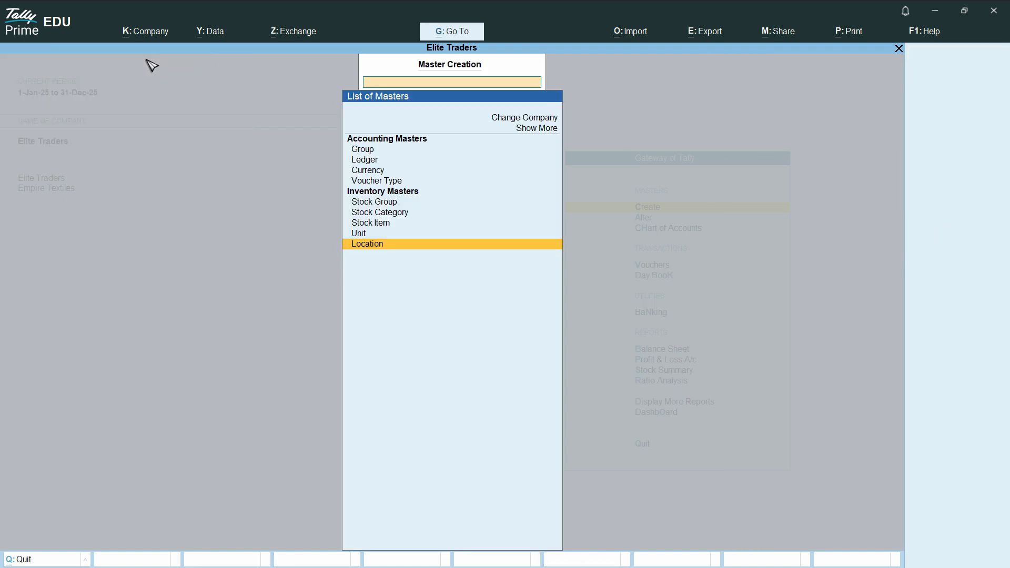
key("Return")
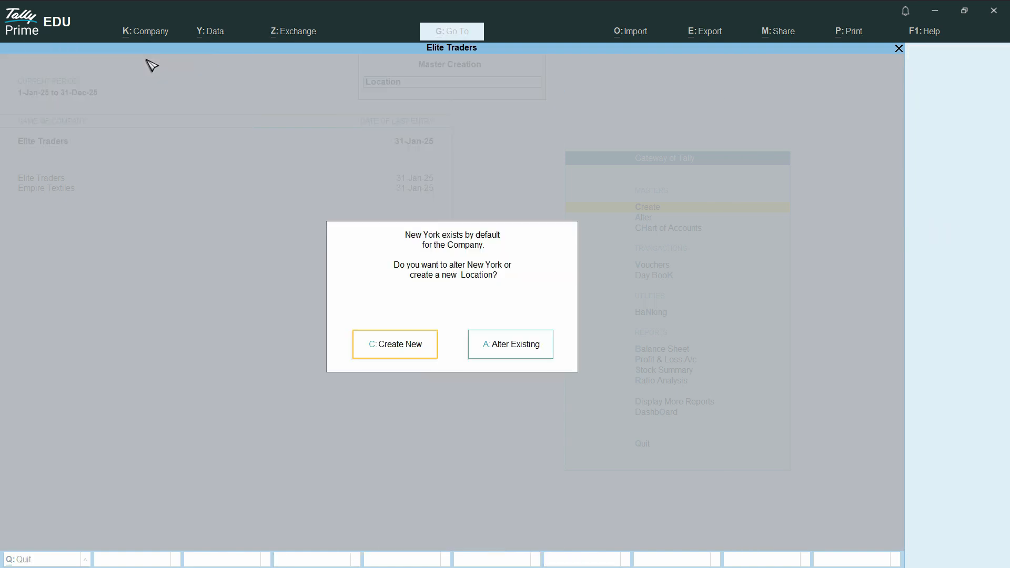
Create the Times Square location under New York, pasting its name from ChatGPT.
left_click(410, 352)
key("alt+Tab")
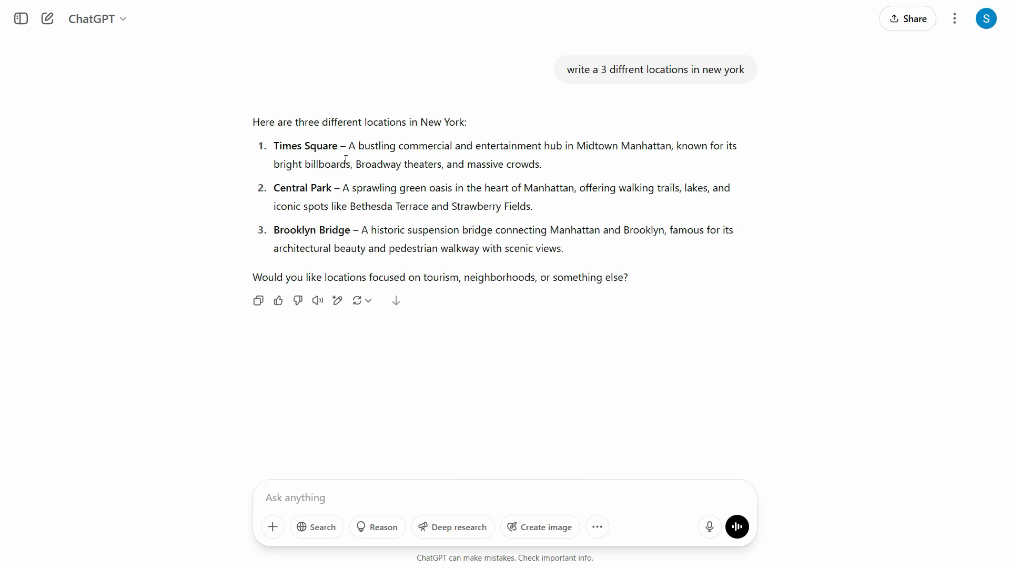
left_click_drag(338, 146, 273, 145)
key("ctrl+c")
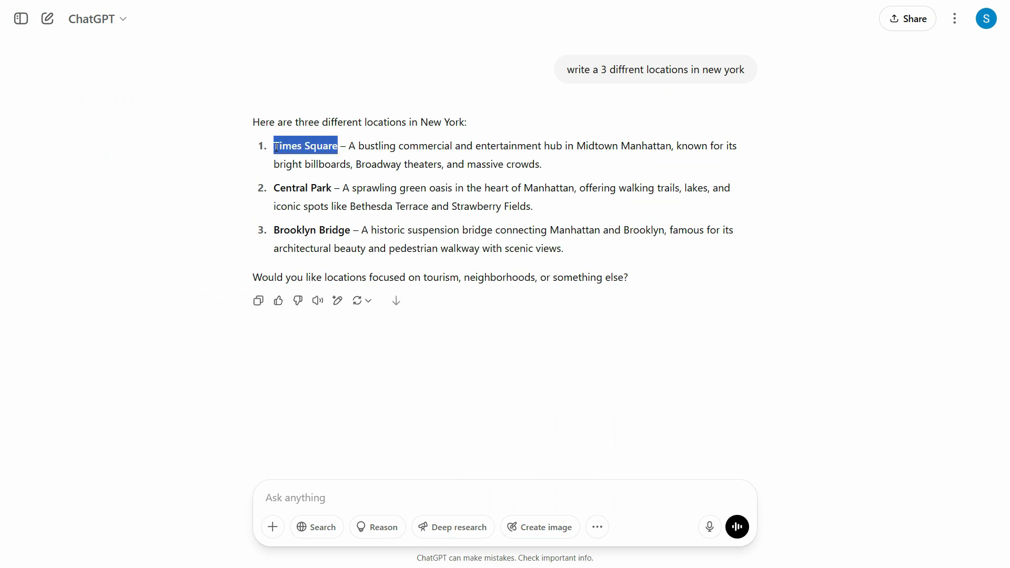
key("alt+Tab")
key("ctrl+v")
key("Return")
key("Return")
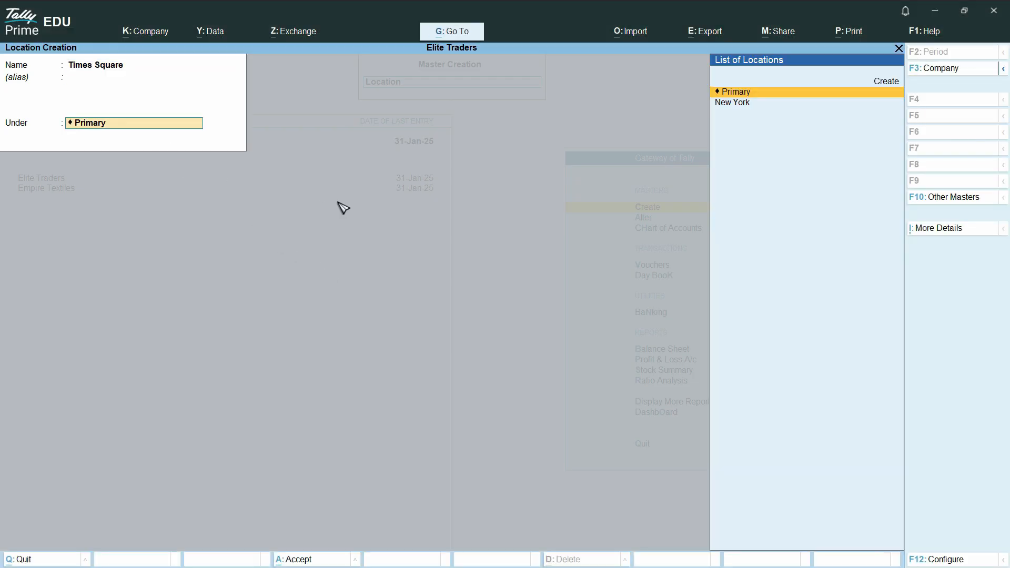
key("Down")
key("Return")
key("Return")
key("alt+Tab")
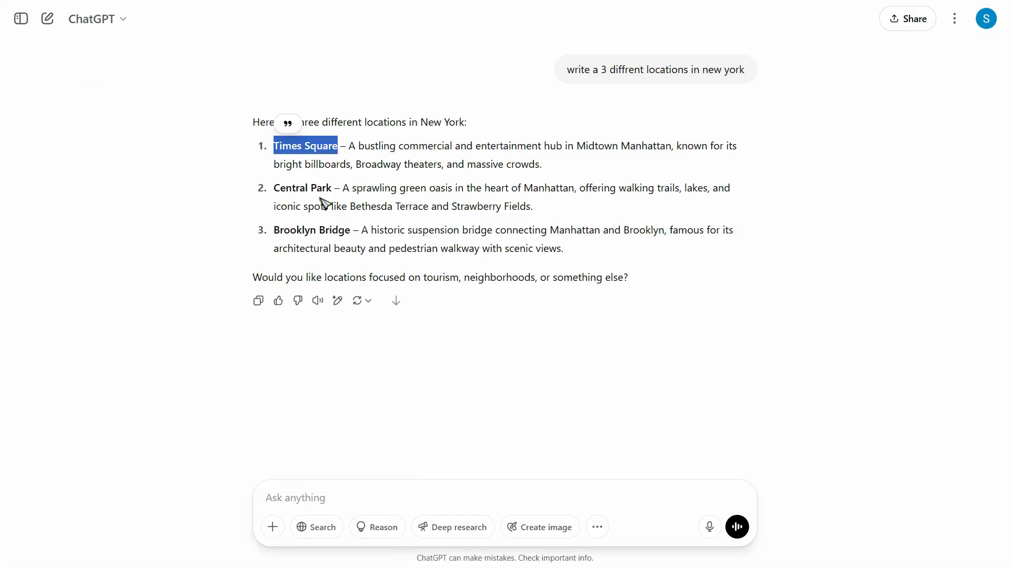
Create the Central Park location under New York, copied from ChatGPT.
left_click_drag(333, 188, 274, 190)
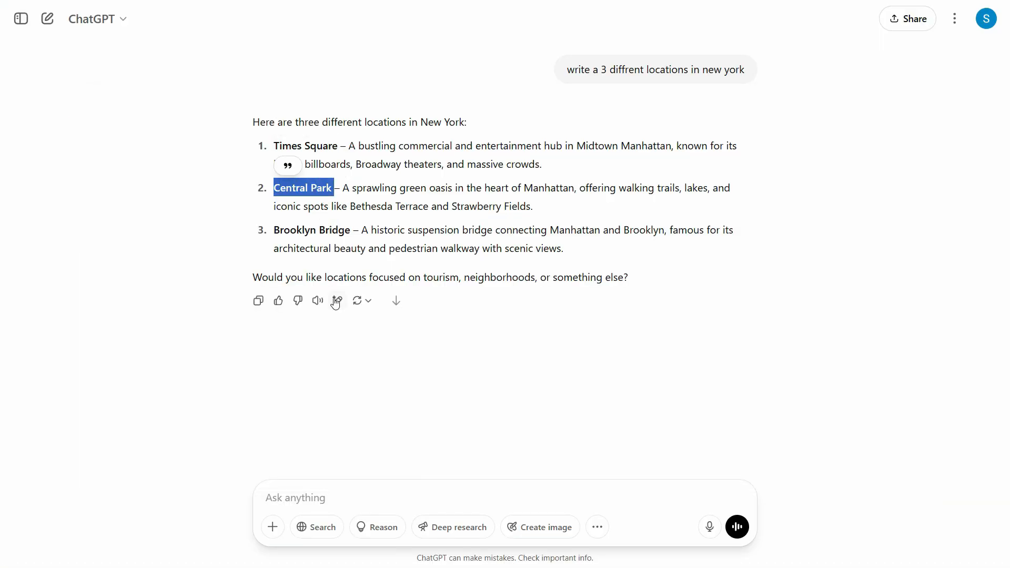
key("ctrl+c")
key("alt+Tab")
key("ctrl+alt+v")
key("Return")
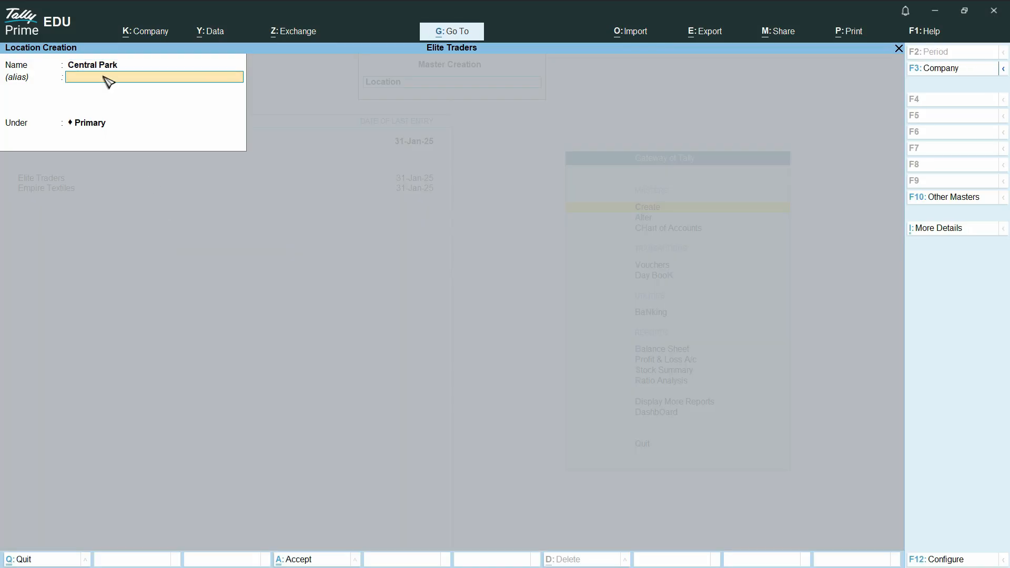
key("Return")
key("Down")
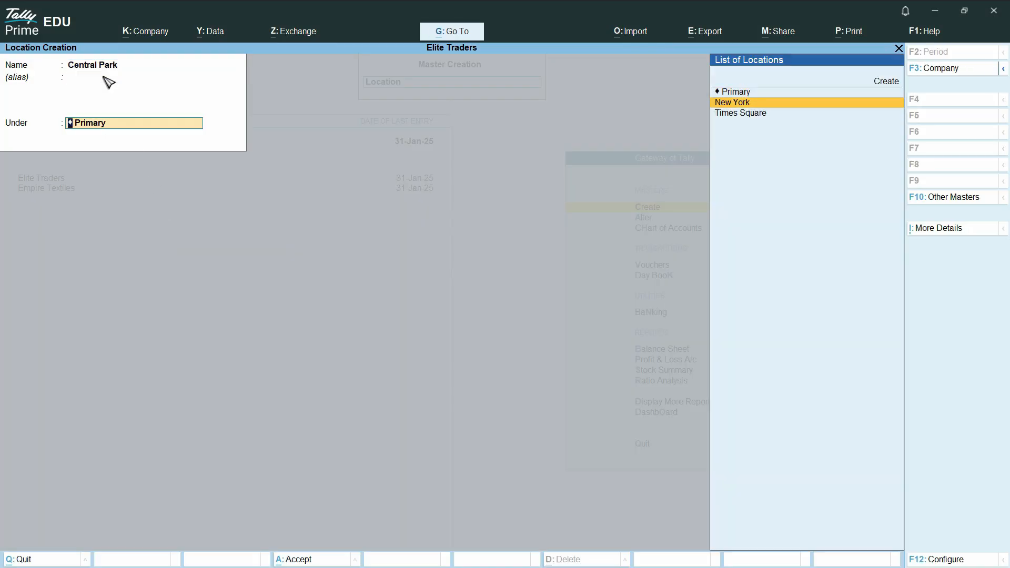
key("Return")
key("Return")
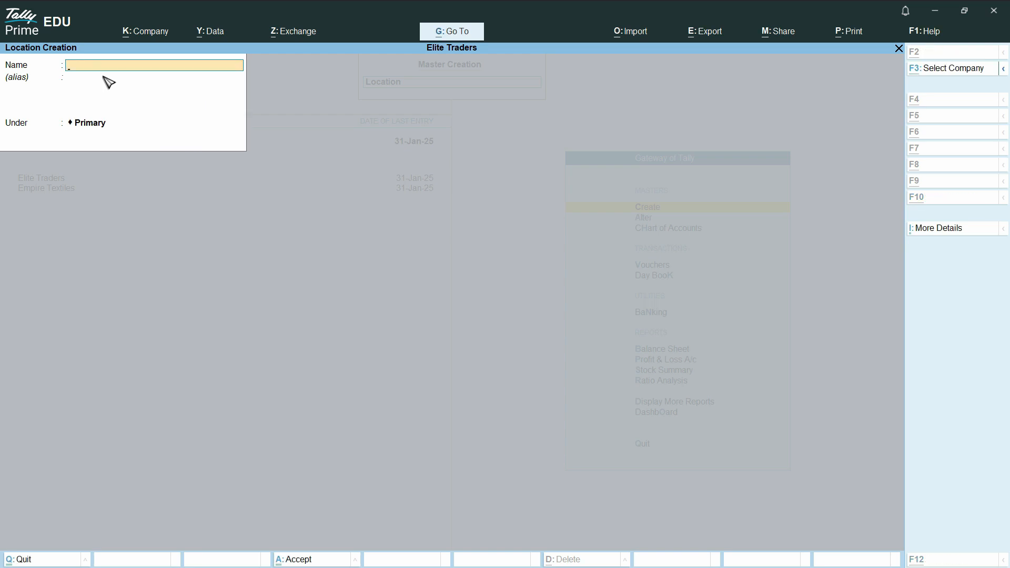
Create the Brooklyn Bridge location under New York, copied from ChatGPT.
key("alt+Tab")
left_click_drag(274, 230, 350, 230)
key("ctrl+c")
key("alt+Tab")
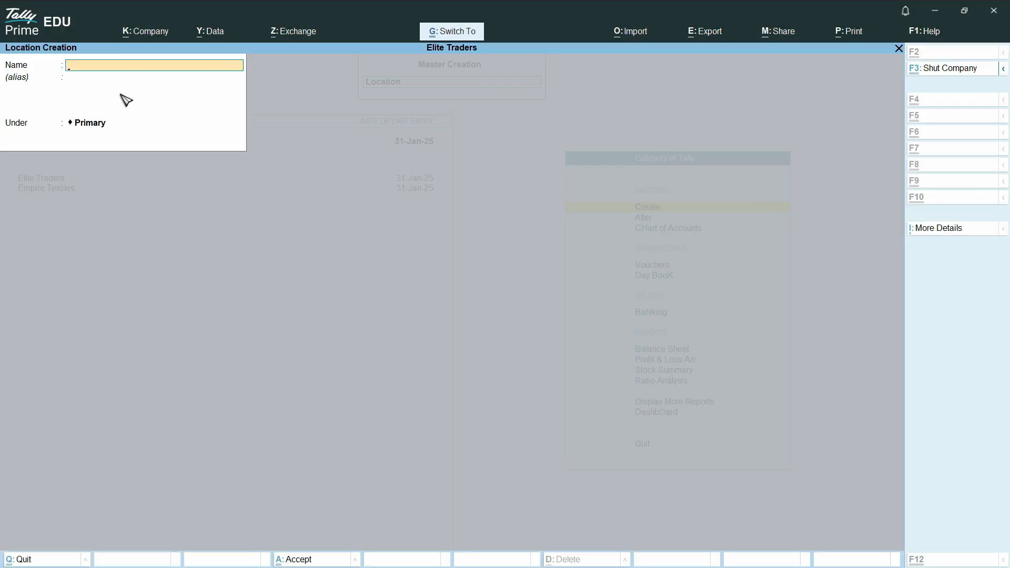
key("ctrl+v")
key("Return")
key("Return")
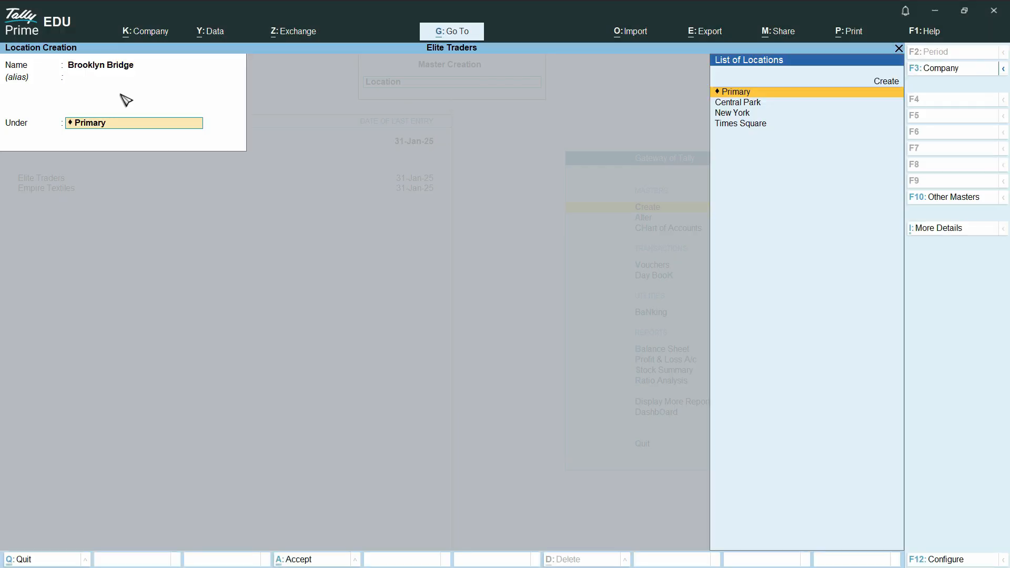
key("Down")
key("Down")
key("Return")
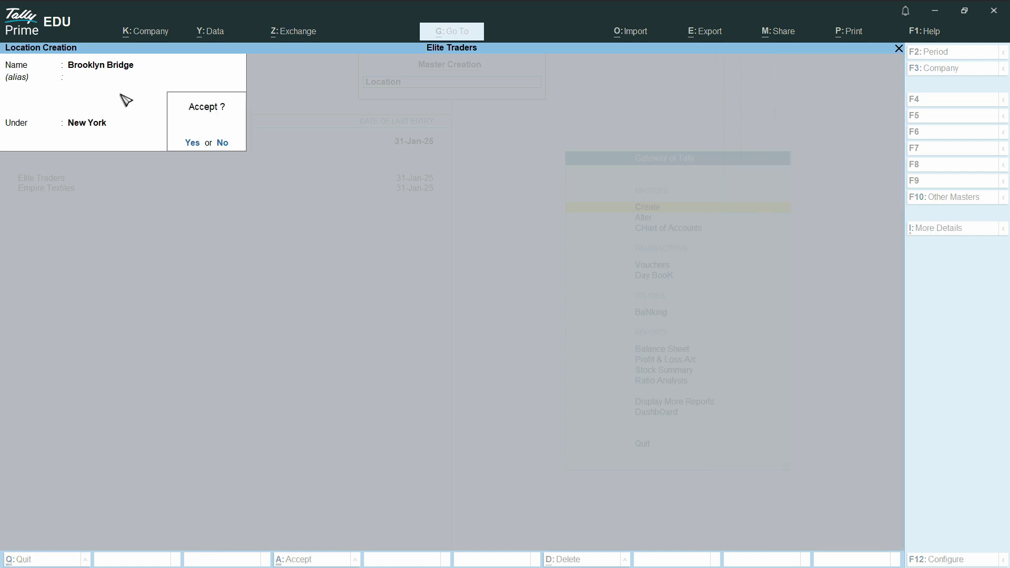
key("Return")
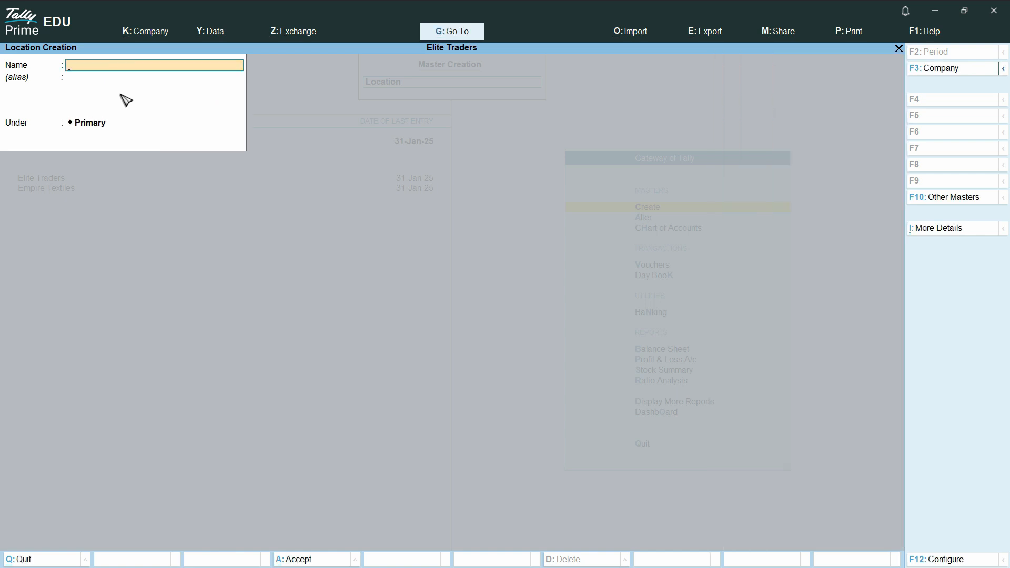
key("Escape")
key("Return")
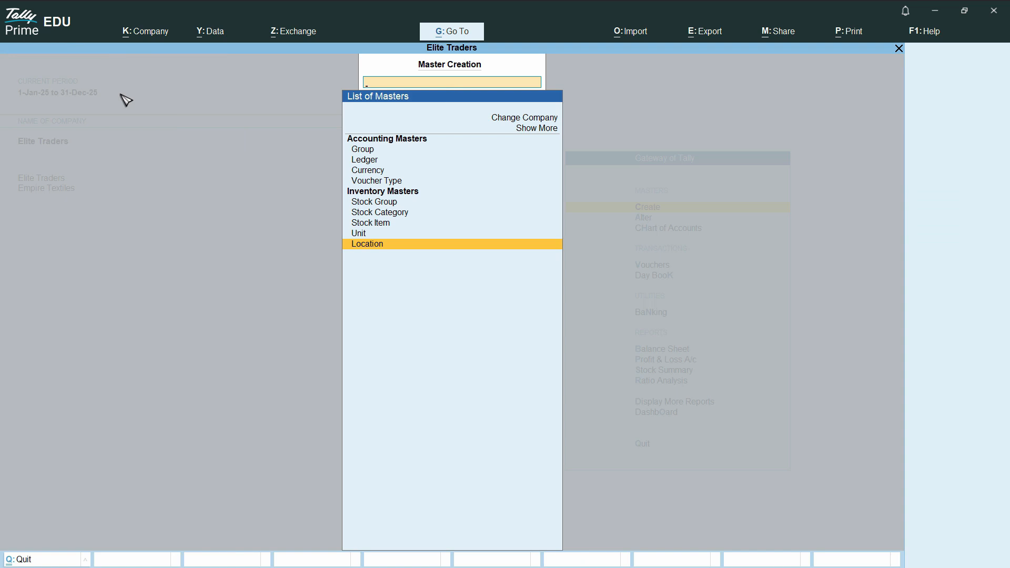
Start a new stock item named Water Bottles.
key("Escape")
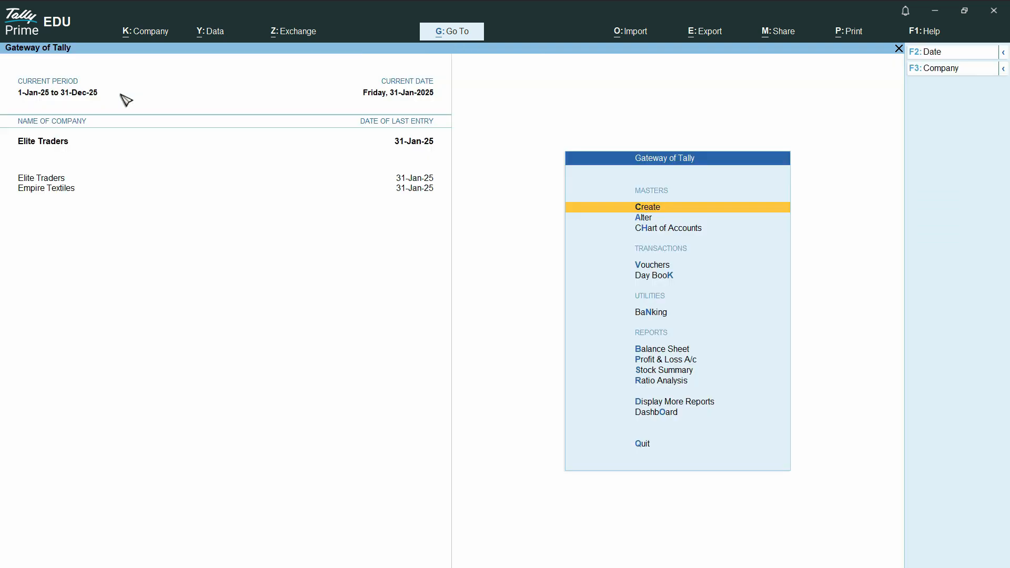
key("Return")
key("Down")
key("Down")
key("Down")
key("Down")
key("Down")
key("Down")
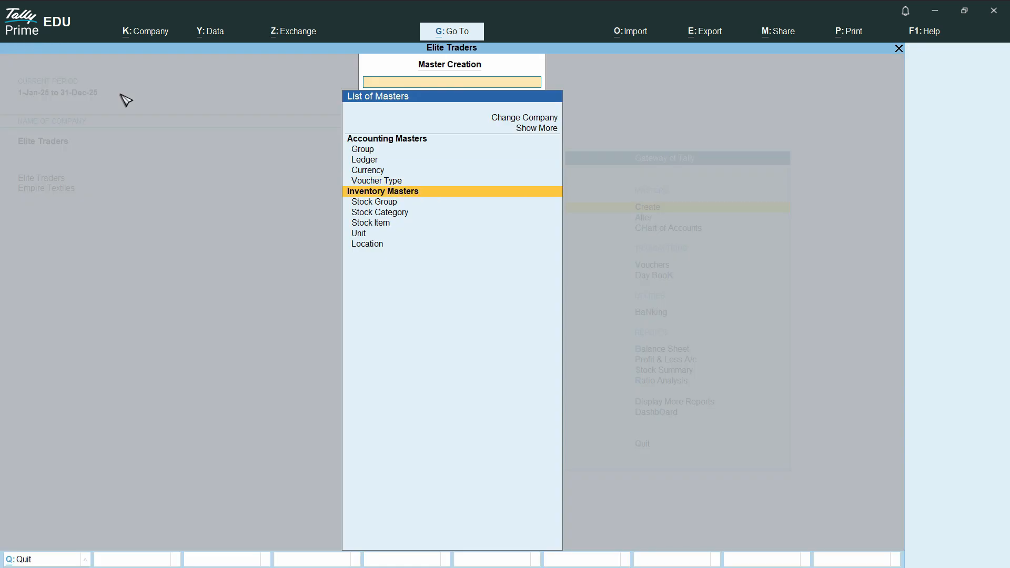
key("Escape")
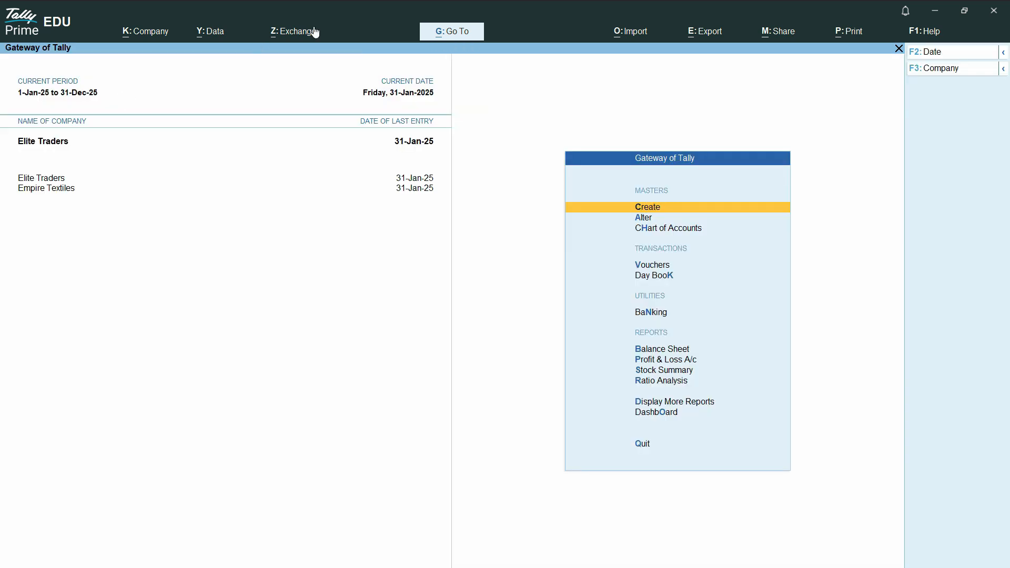
left_click(655, 212)
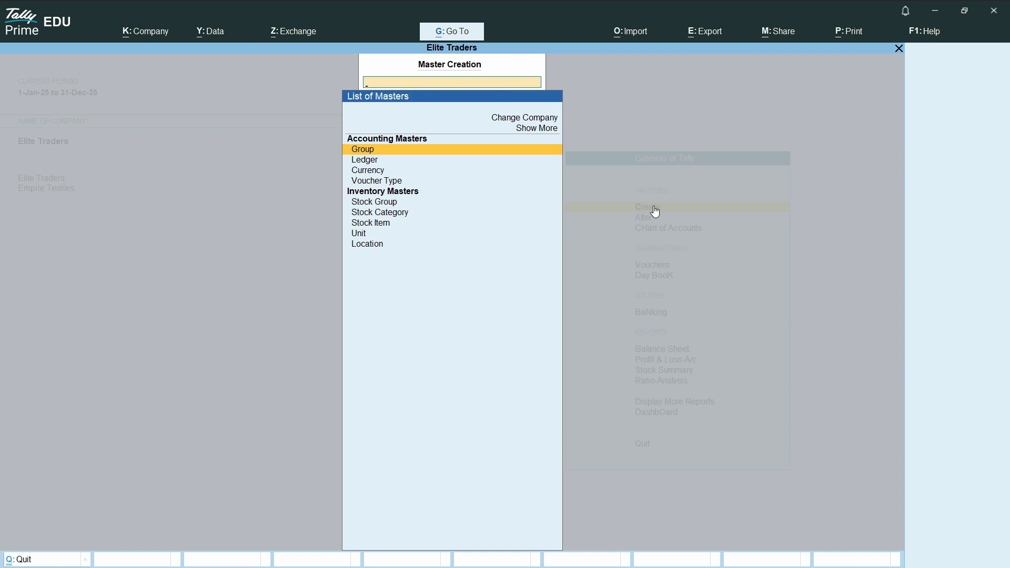
left_click(371, 223)
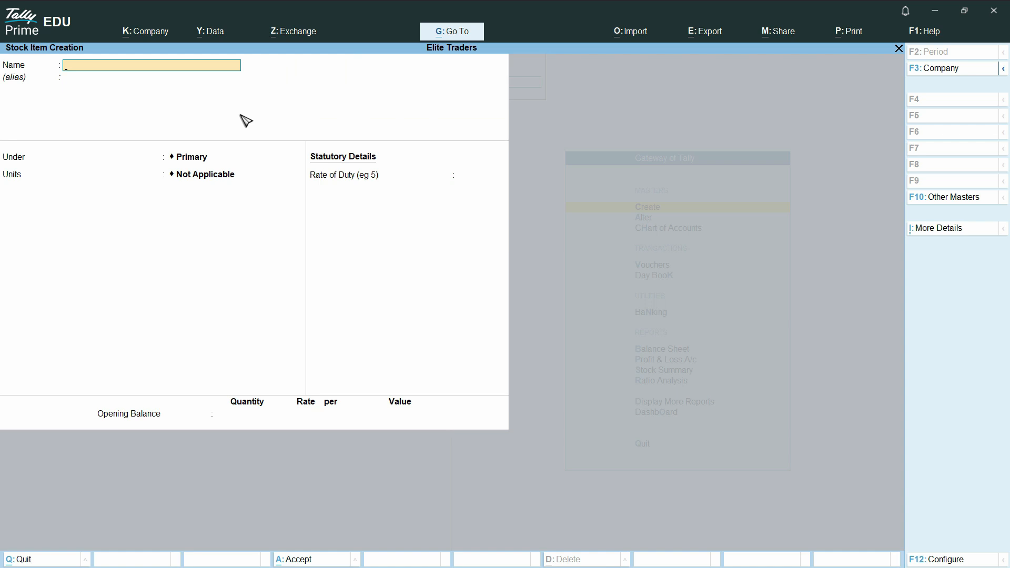
type("Bottles")
key("Return")
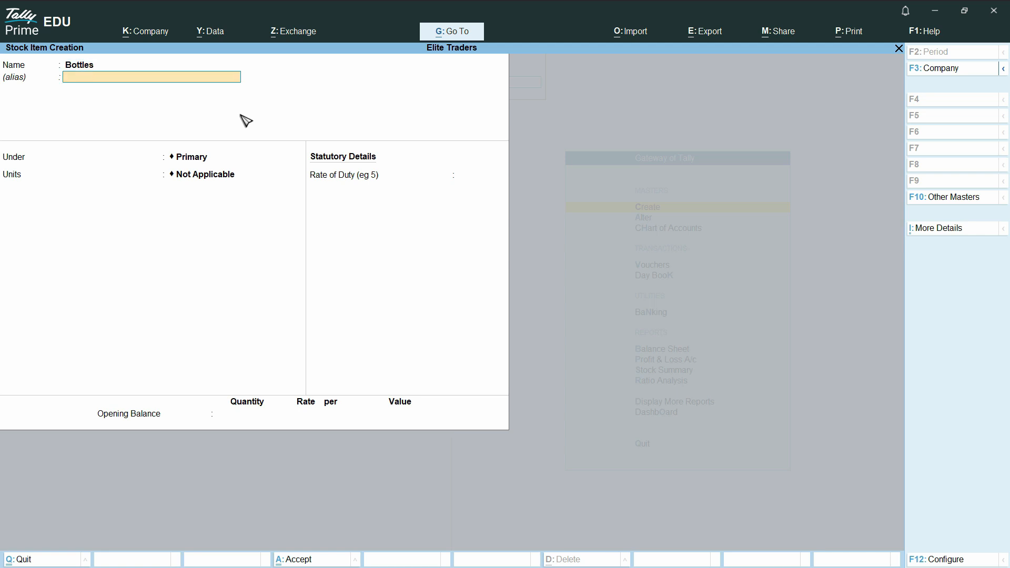
key("ctrl+a")
type("Wa")
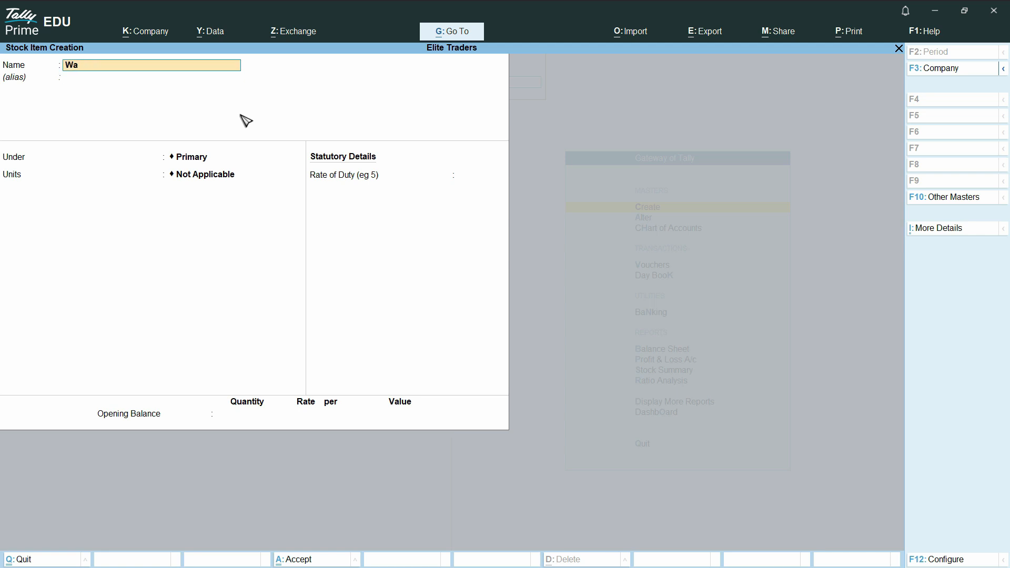
type("ter bottles")
key("Return")
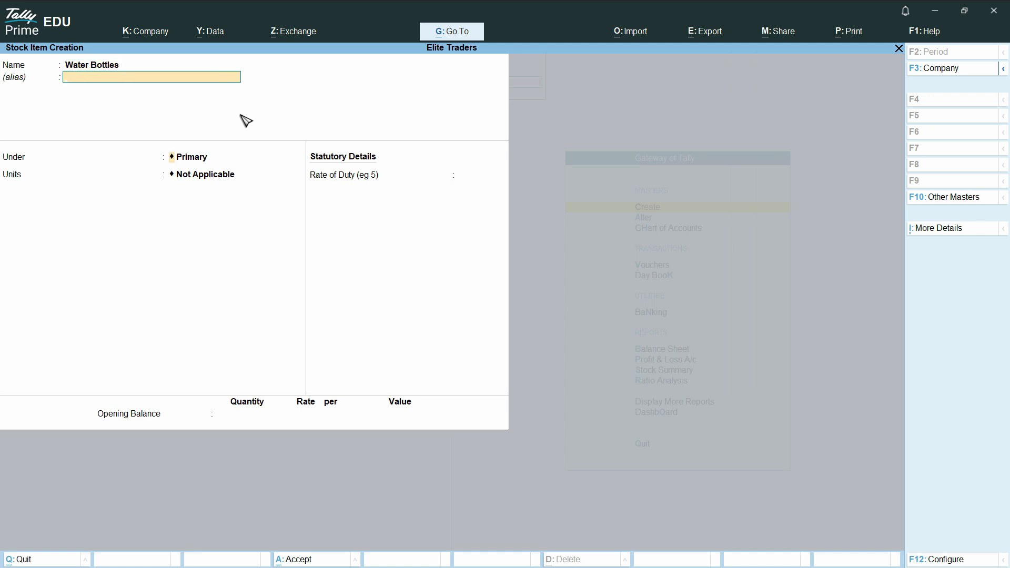
Place it in a new Water Supplies group, with Ea units, zero duty and opening quantity 300.
key("Return")
key("alt+c")
type("Water Supplies")
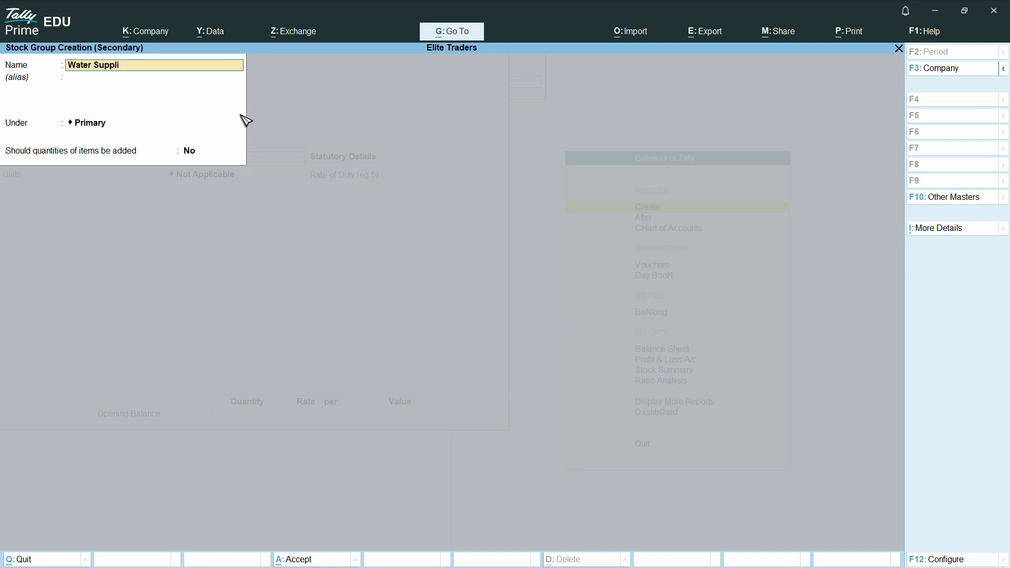
key("Return")
key("Return")
key("Return")
key("Return")
key("Return")
key("Down")
key("Return")
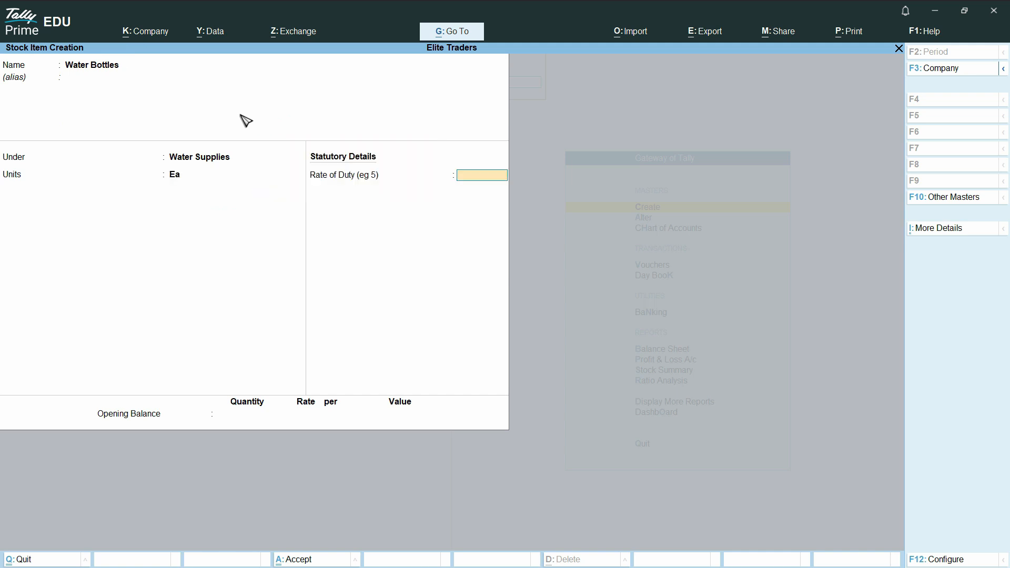
key("Return")
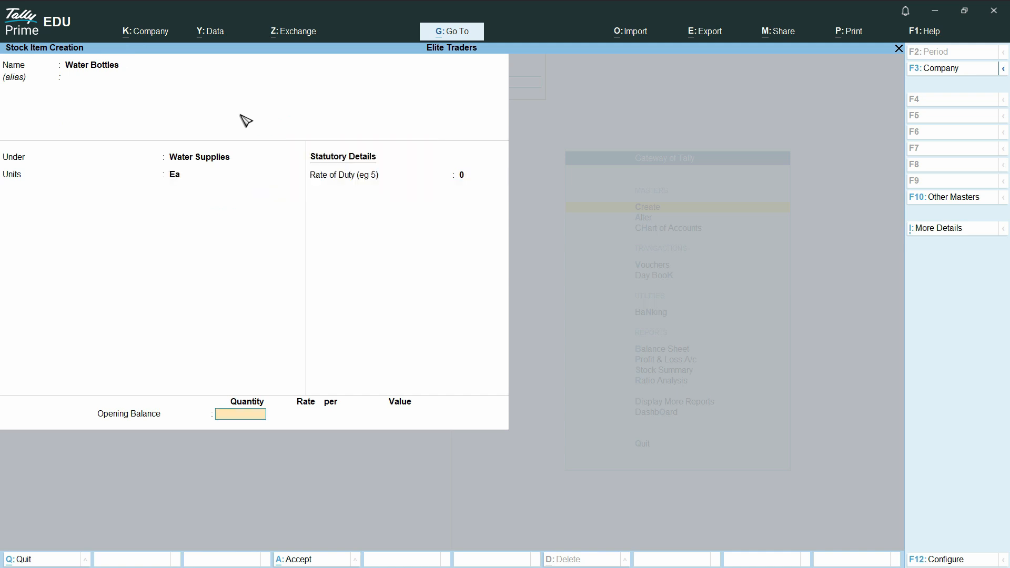
type("300")
key("Return")
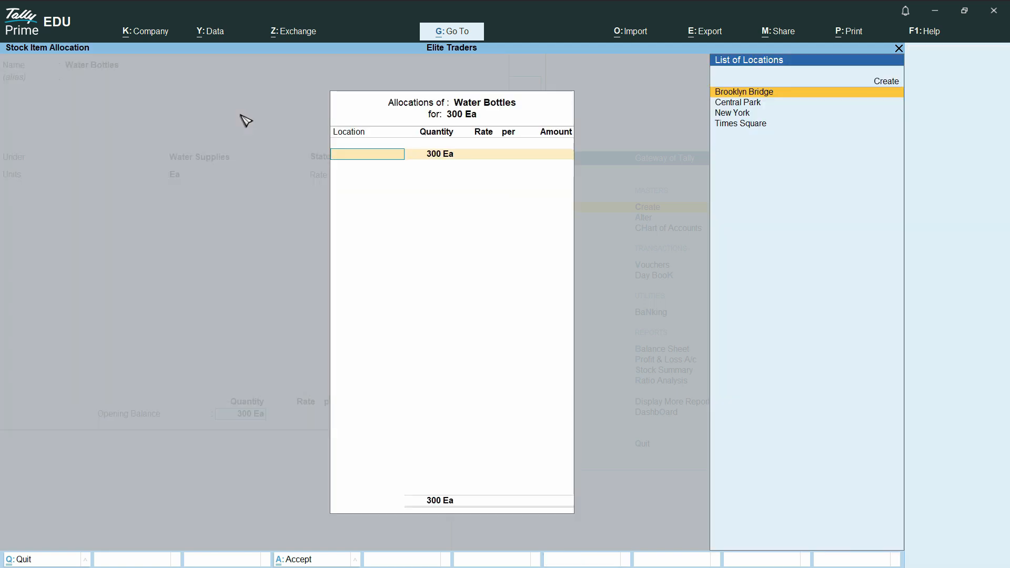
Allocate 100 Ea at rate 3.00 to Times Square.
key("Down")
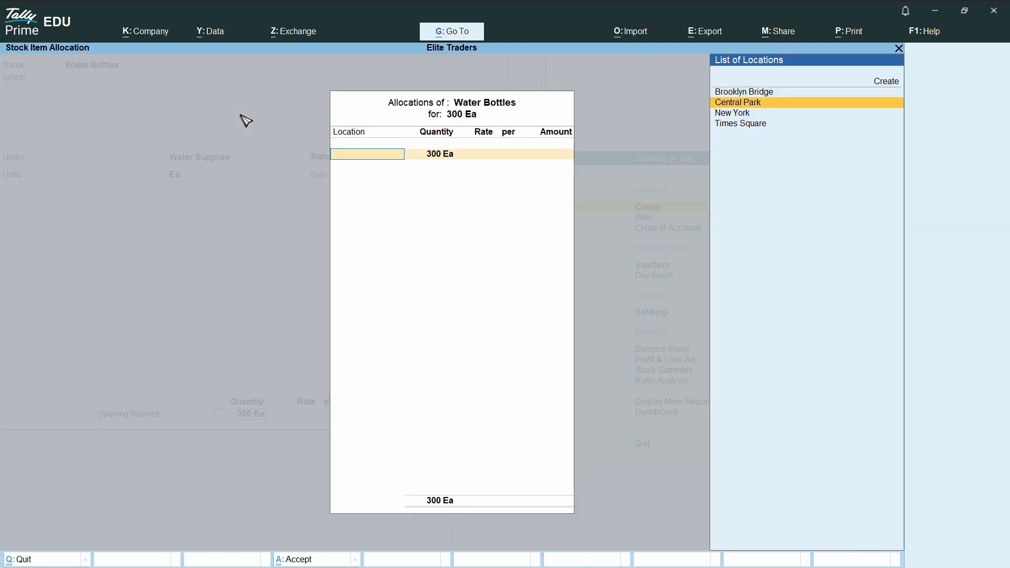
key("Down")
key("Down")
key("Return")
type("100")
key("Return")
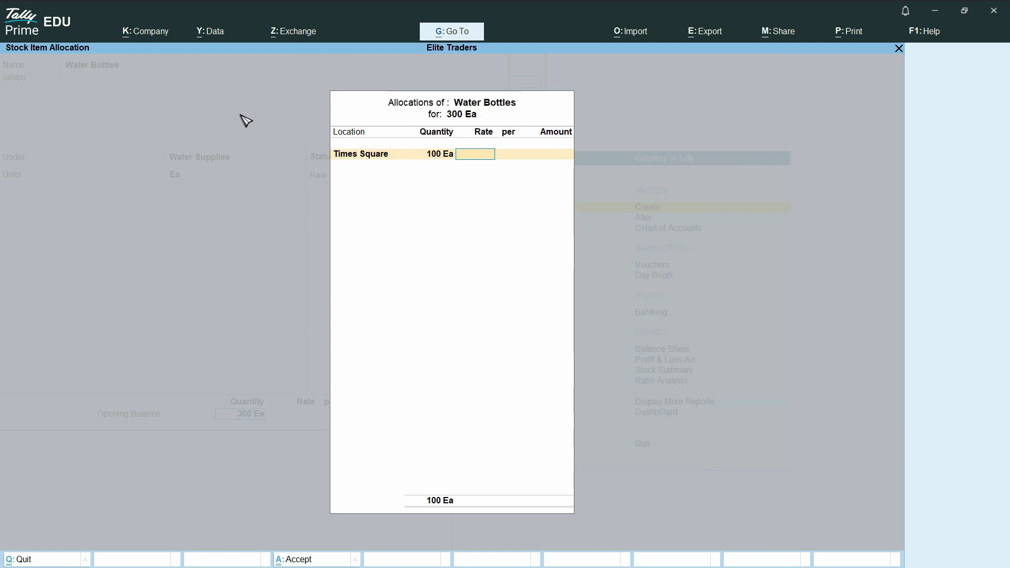
key("Return")
key("BackSpace")
type("3")
key("Return")
key("Return")
Allocate 100 Ea at rate 3.00 to Central Park.
key("Return")
key("Down")
key("Down")
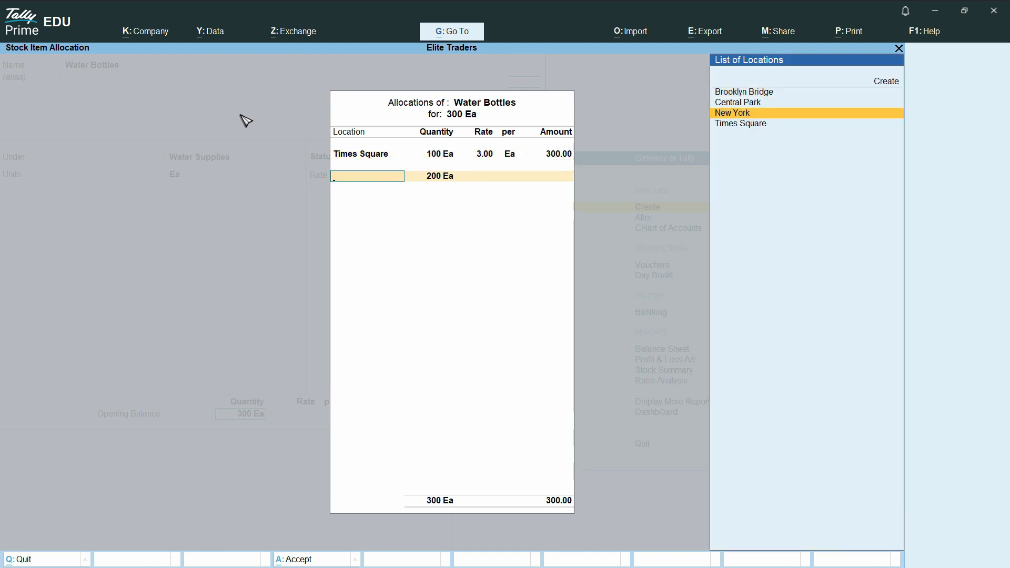
key("Up")
key("Return")
type("100")
key("Return")
type("3")
key("Return")
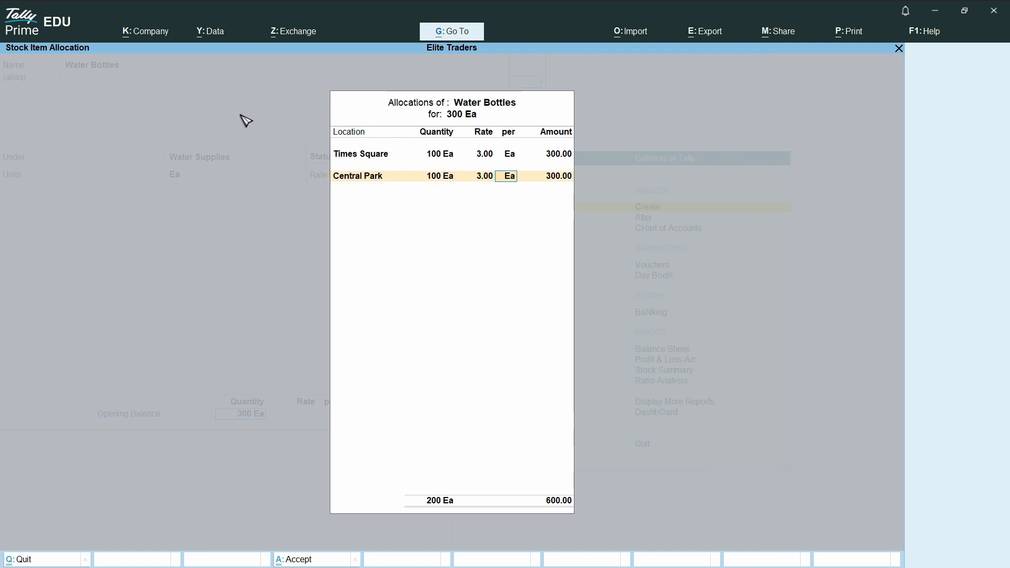
key("Return")
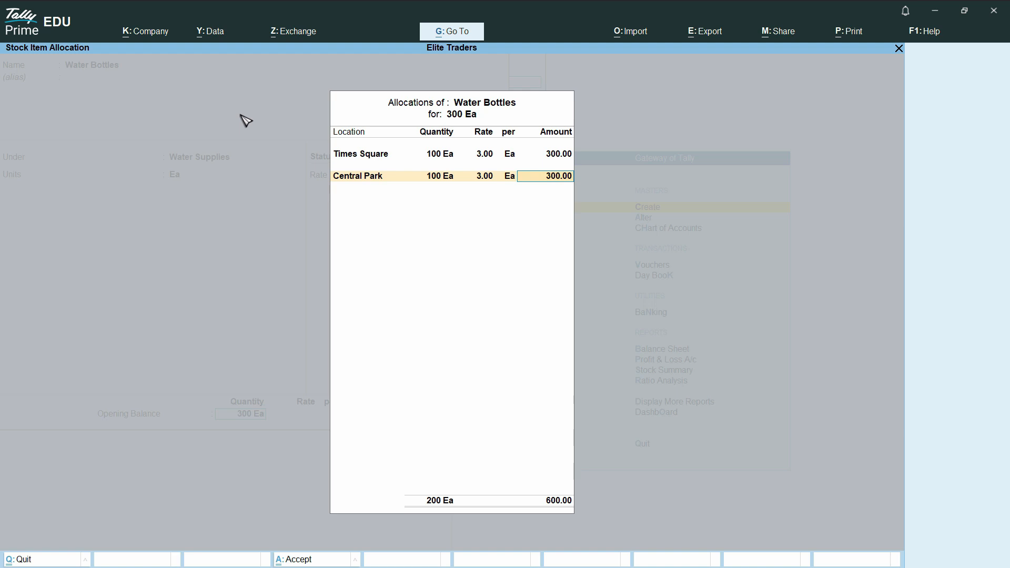
key("Return")
Allocate 100 Ea at 3.00 to Brooklyn Bridge and save Water Bottles.
key("Down")
key("Down")
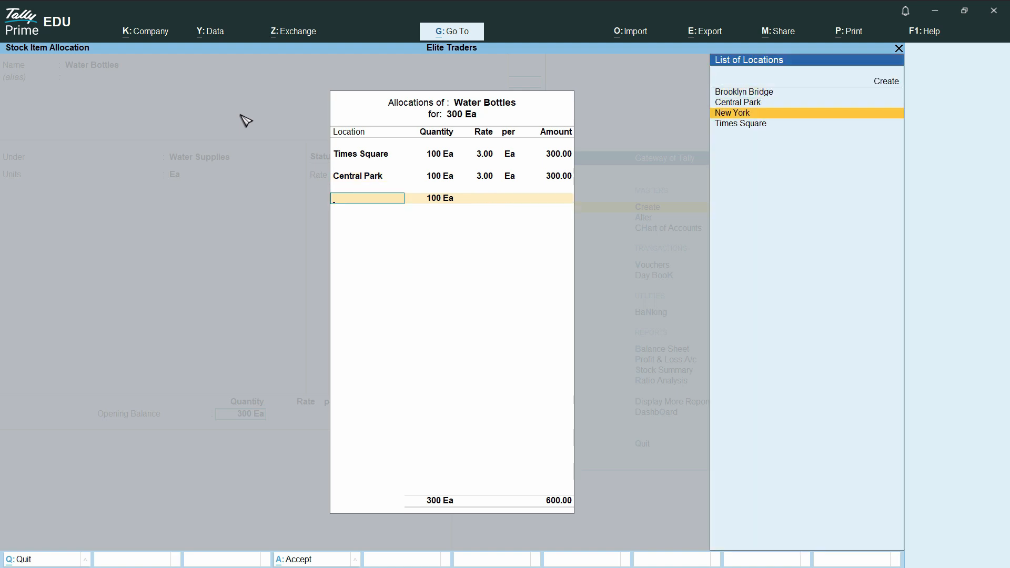
key("Up")
key("Up")
key("Return")
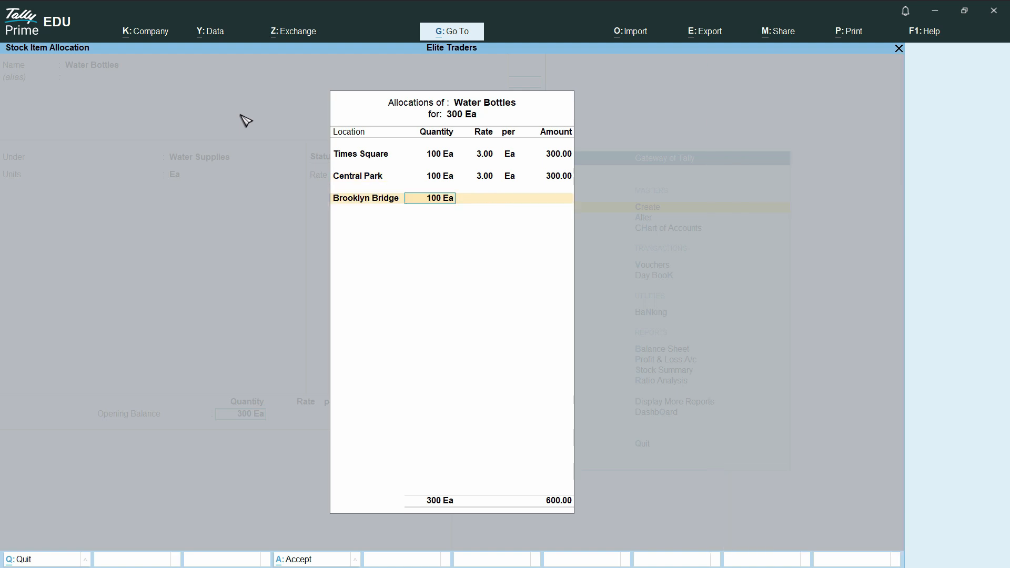
key("Return")
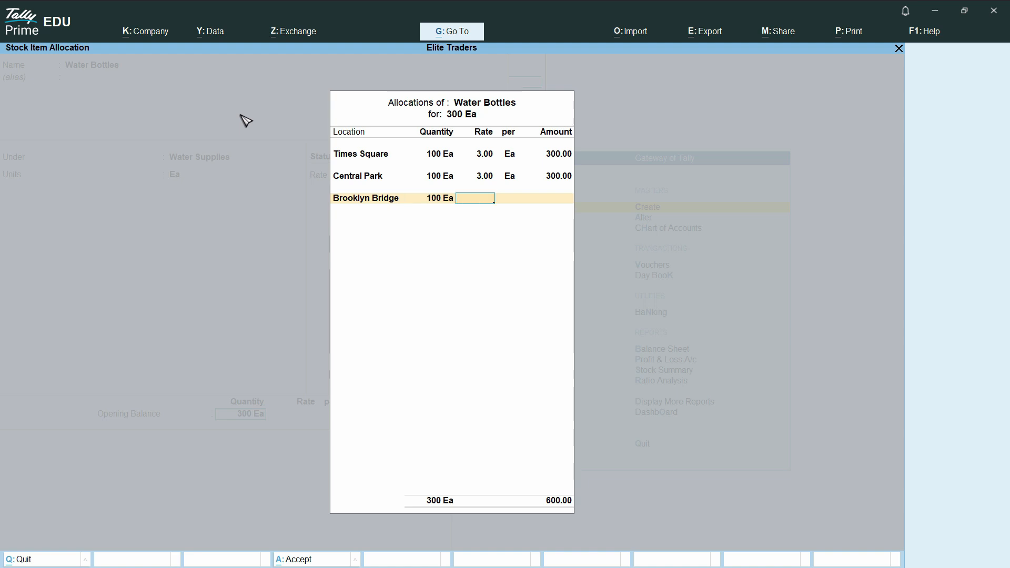
type("3")
key("Return")
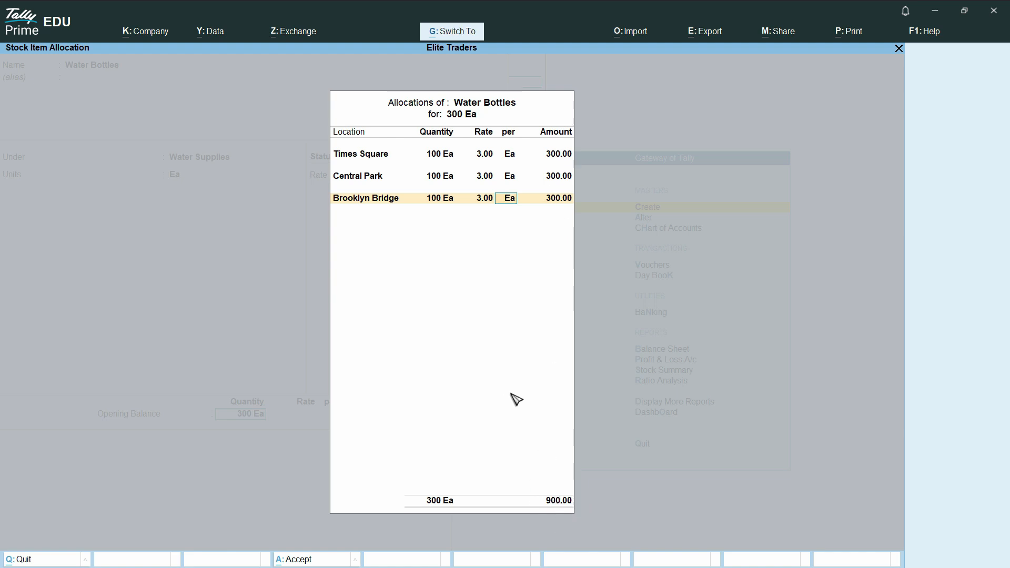
key("ctrl+a")
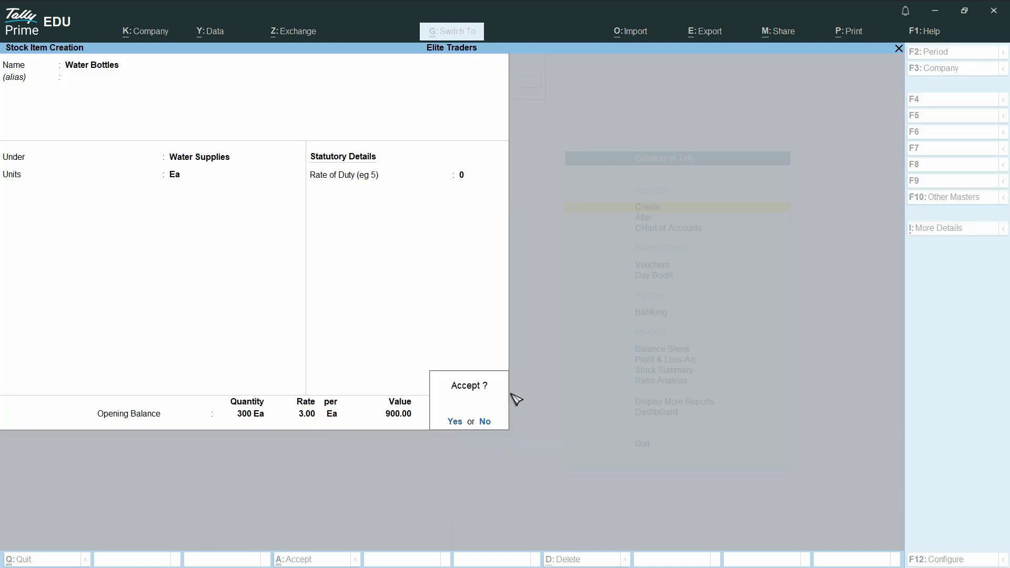
key("Return")
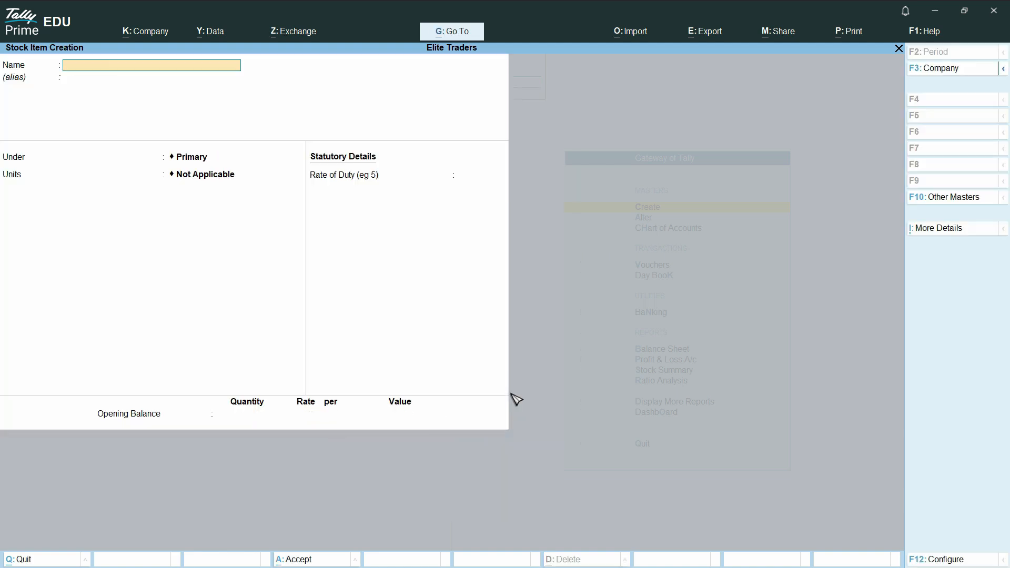
Start a purchase voucher with supplier invoice 26262, the supplier party and Purchases ledger.
key("Escape")
key("Escape")
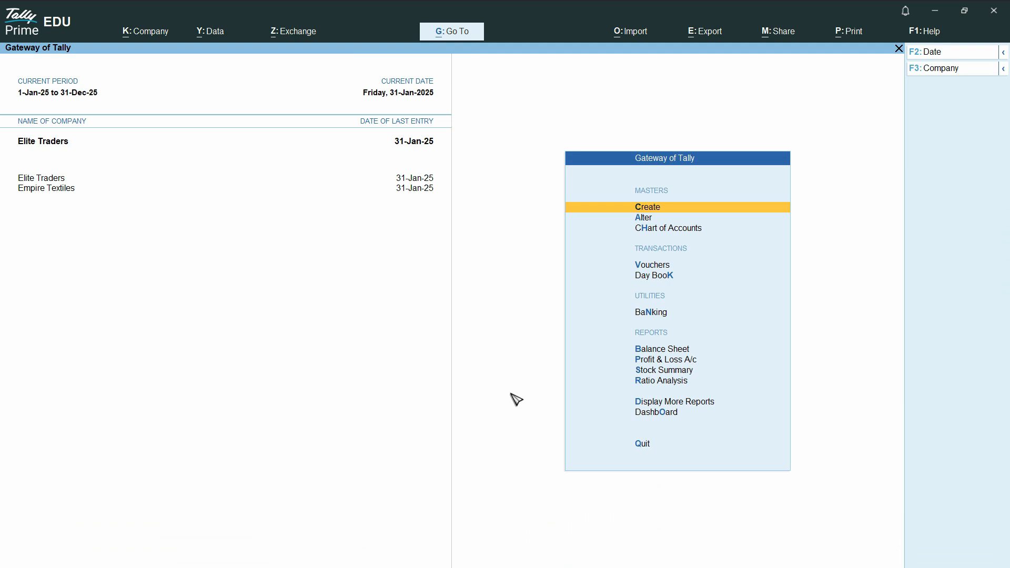
key("Down")
key("Down")
key("Down")
key("Down")
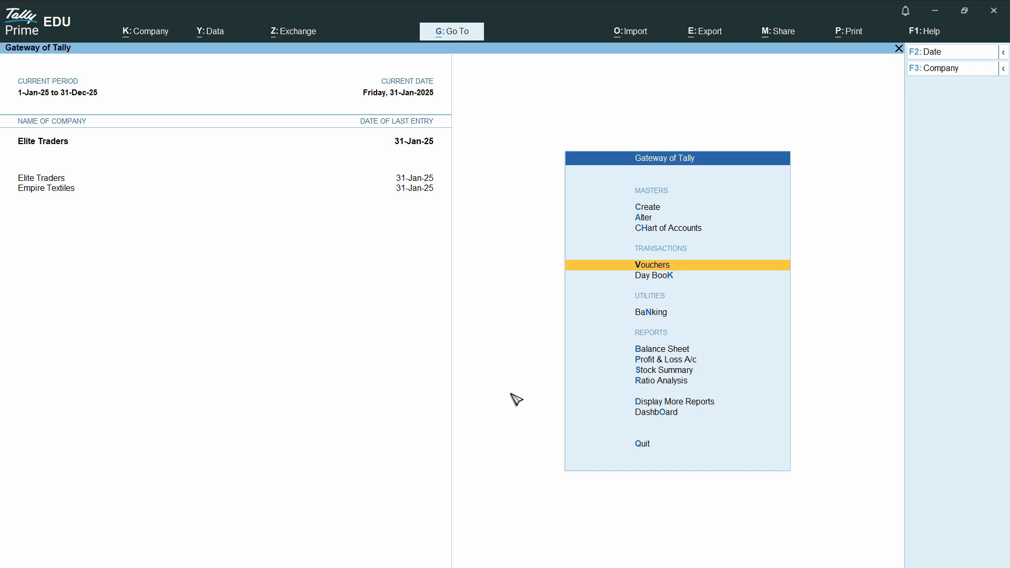
left_click(664, 269)
type("26262")
key("Return")
key("Return")
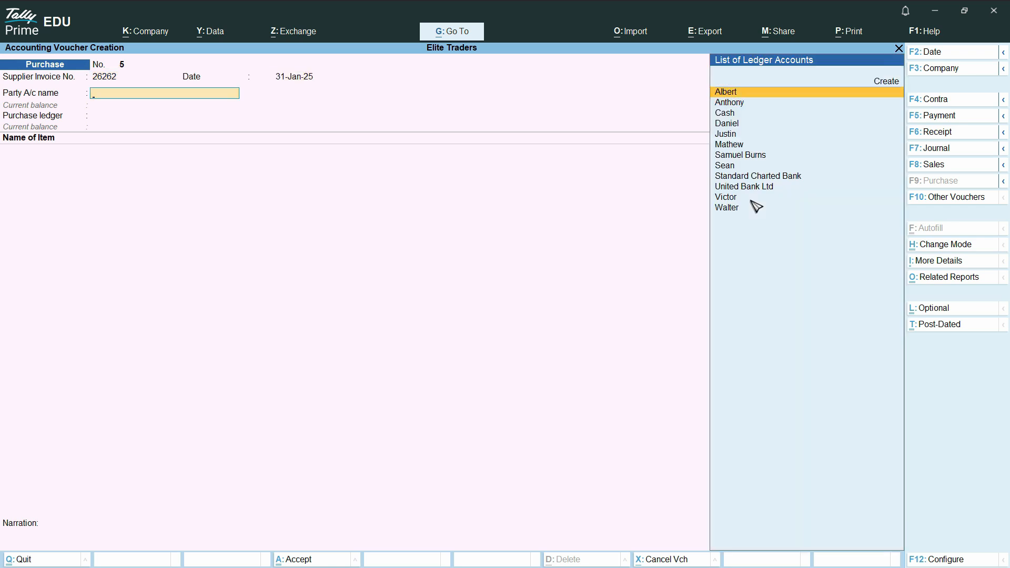
key("Return")
key("Return")
key("Return")
key("Return")
key("Return")
key("Return")
key("Return")
key("Return")
key("Return")
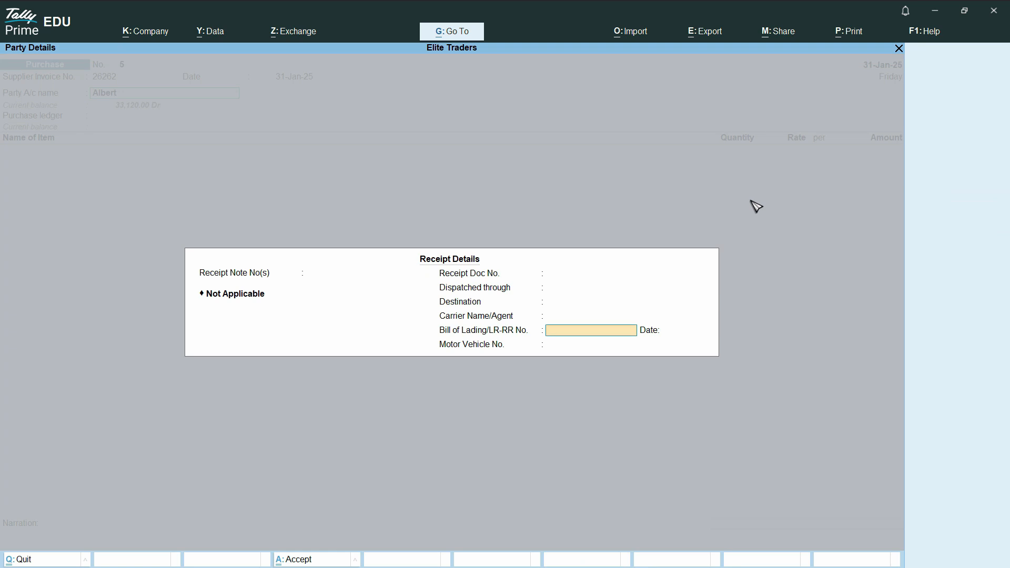
key("Return")
key("Return")
key("Return")
key("Return")
key("Return")
key("Return")
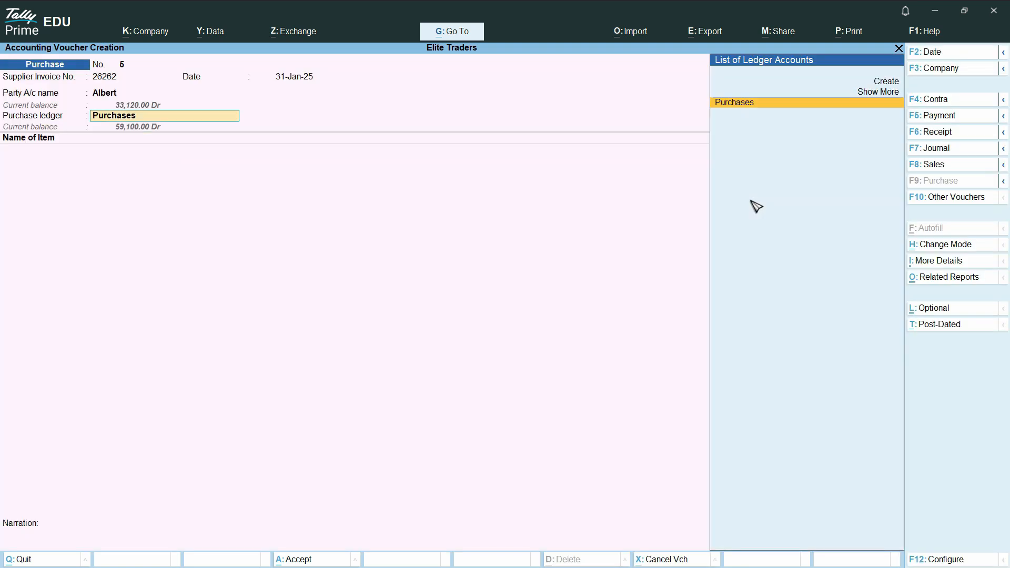
key("Return")
Review the Purchases ledger's group and type, then return to the voucher unchanged.
key("BackSpace")
key("ctrl")
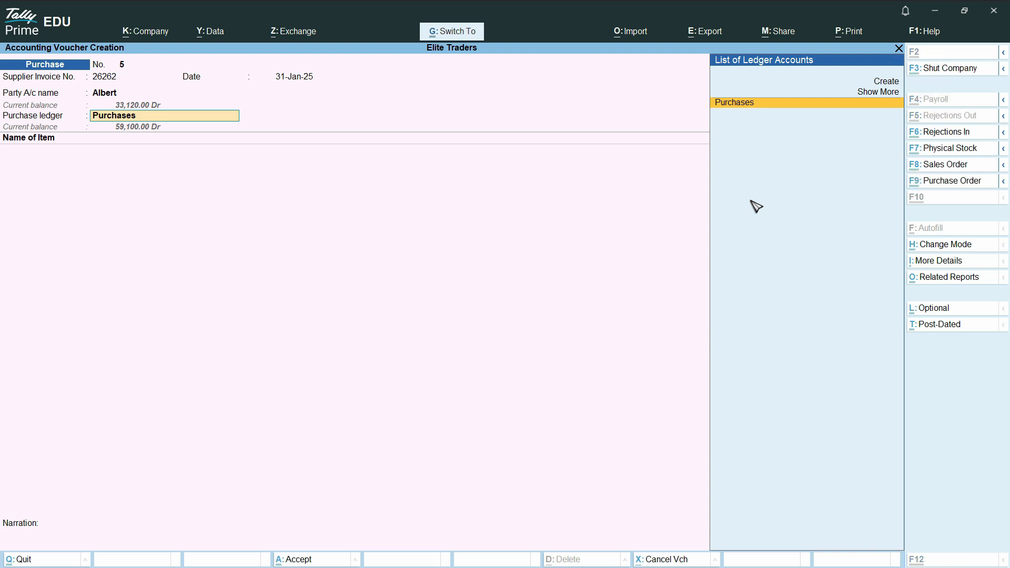
key("ctrl+Return")
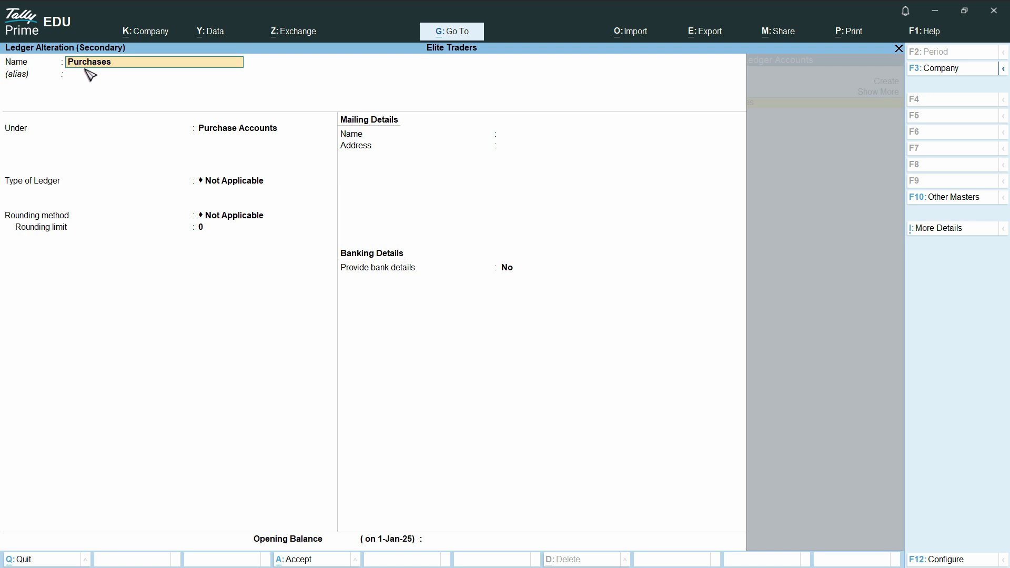
left_click(229, 131)
key("Return")
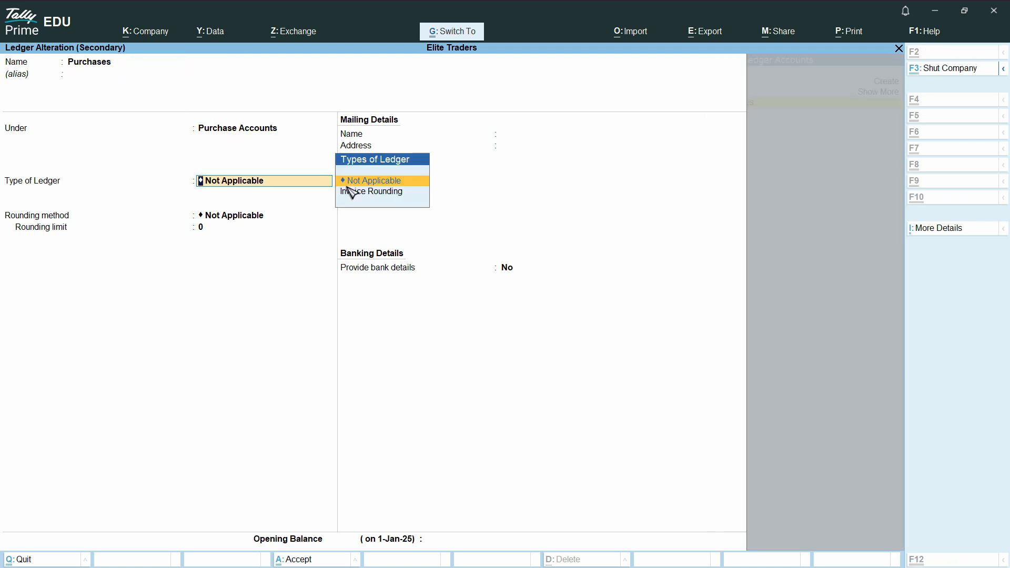
key("ctrl+a")
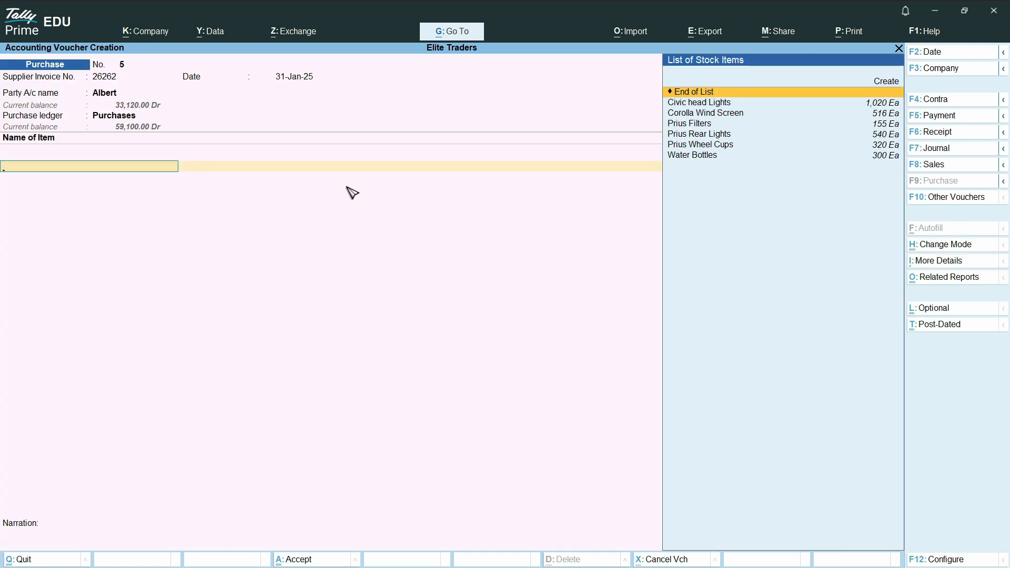
Choose Water Bottles and allocate 50 units to New York, with tracking and order numbers Not Applicable.
key("Down")
key("Down")
key("Down")
key("Down")
key("Down")
key("Down")
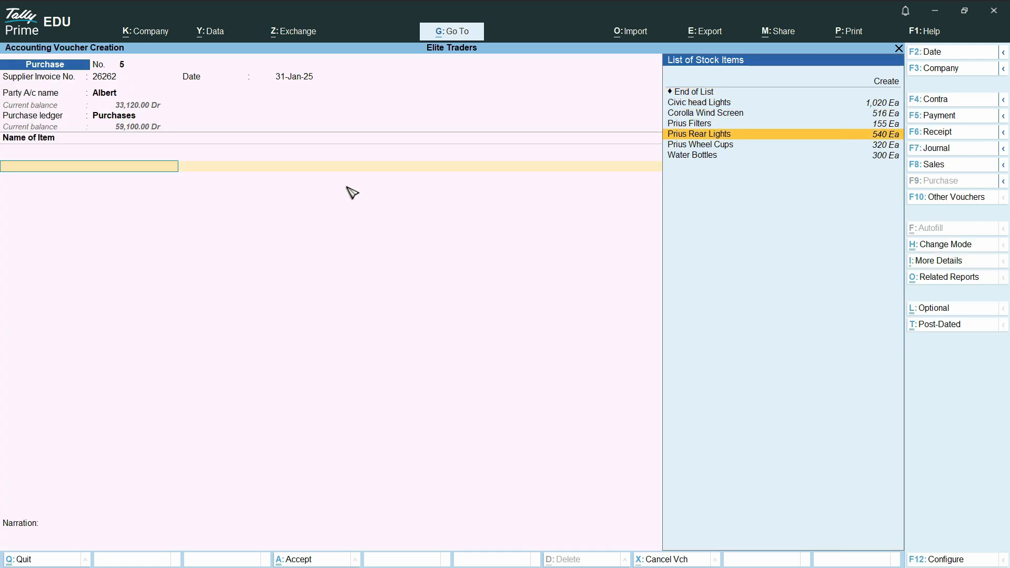
key("Return")
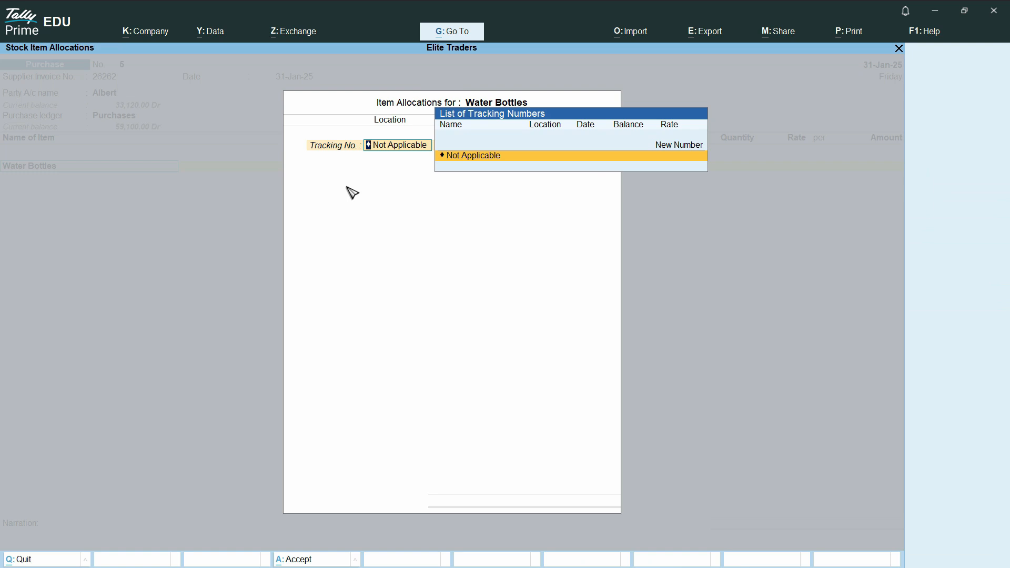
key("Return")
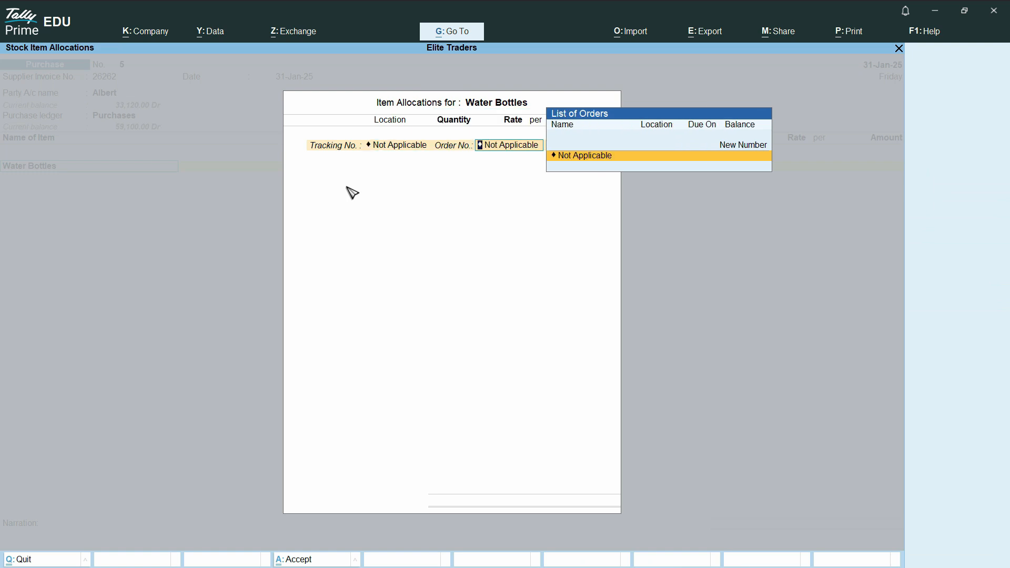
key("Return")
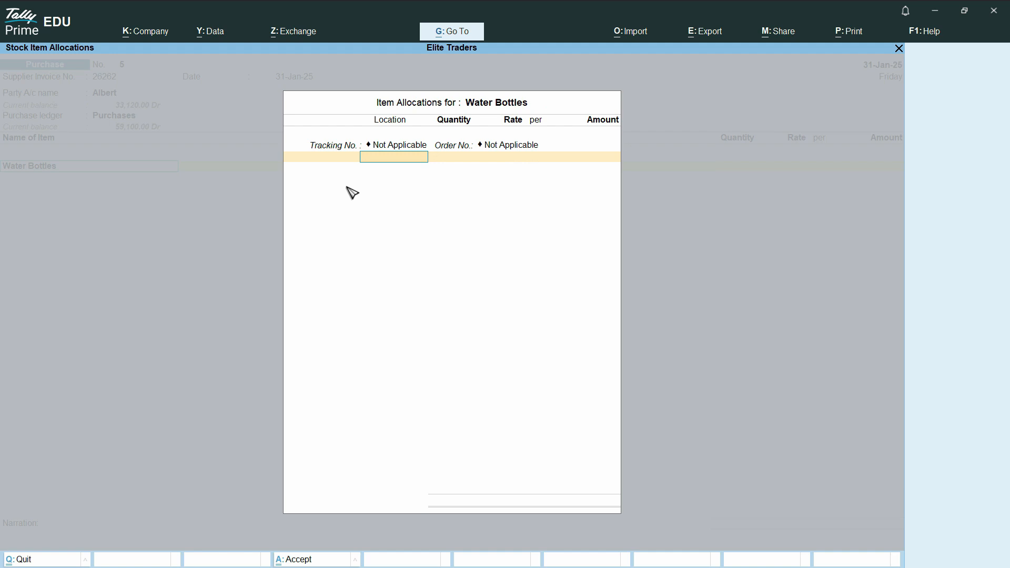
key("Return")
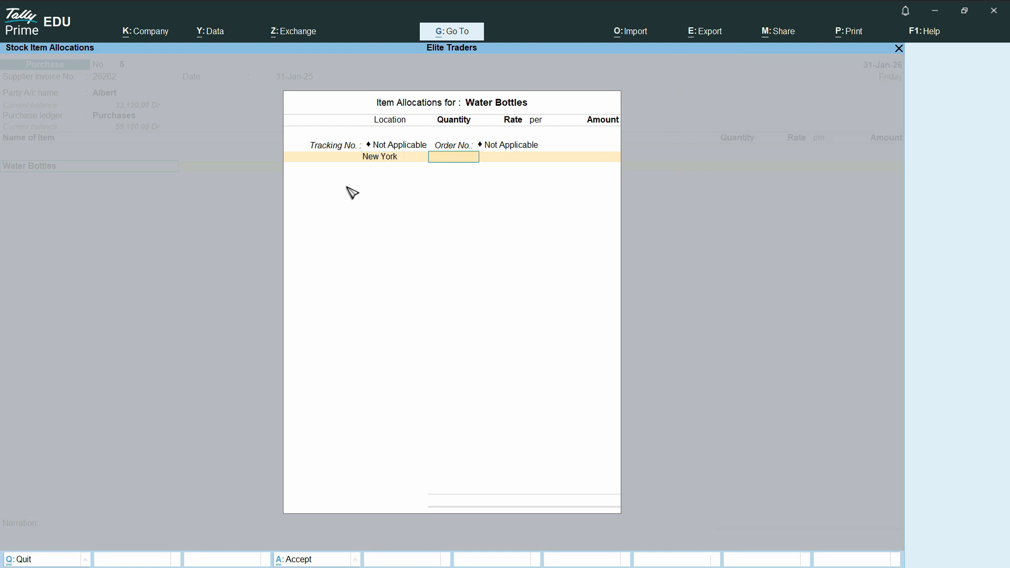
type("100")
key("Return")
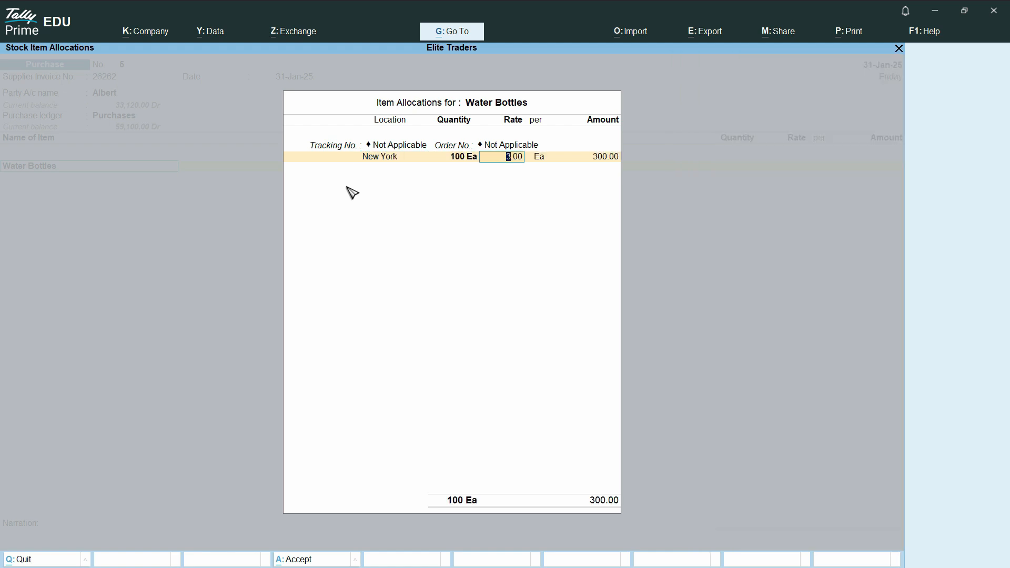
key("shift+Tab")
type("50")
key("Return")
key("Return")
key("Return")
key("Return")
key("Down")
Add a second allocation line of 80 units at Central Park.
key("Up")
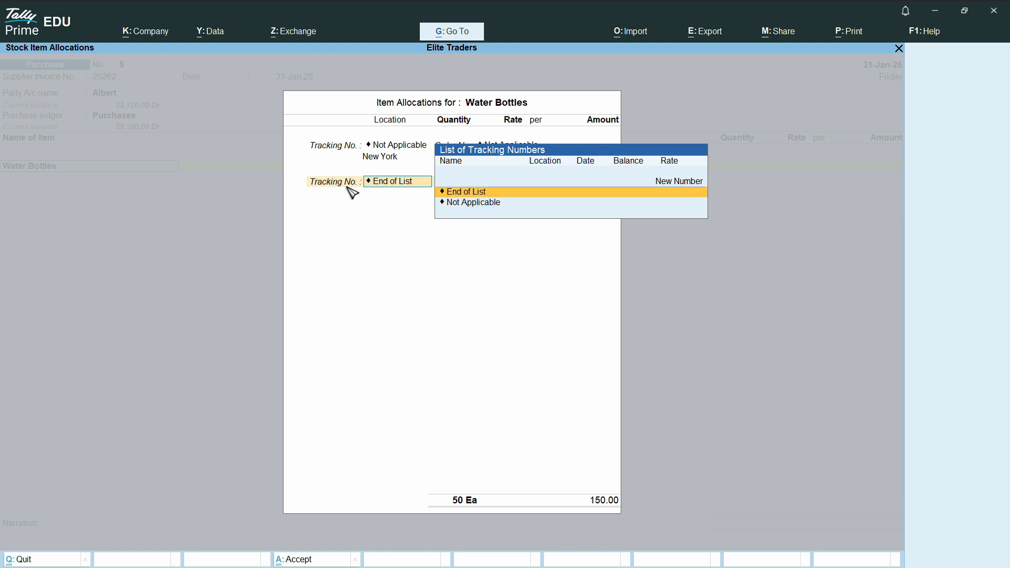
key("Up")
key("Down")
key("Down")
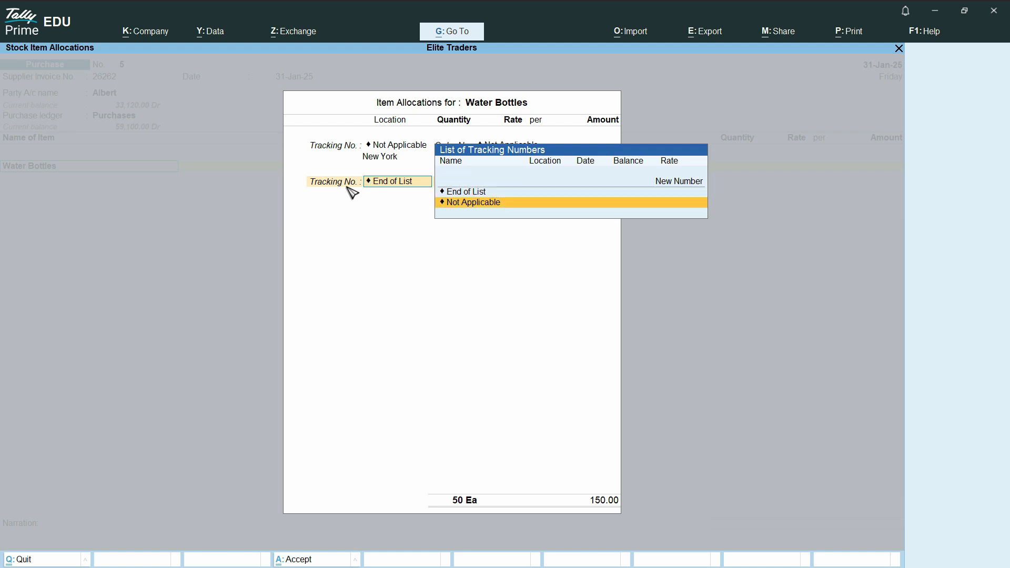
key("Return")
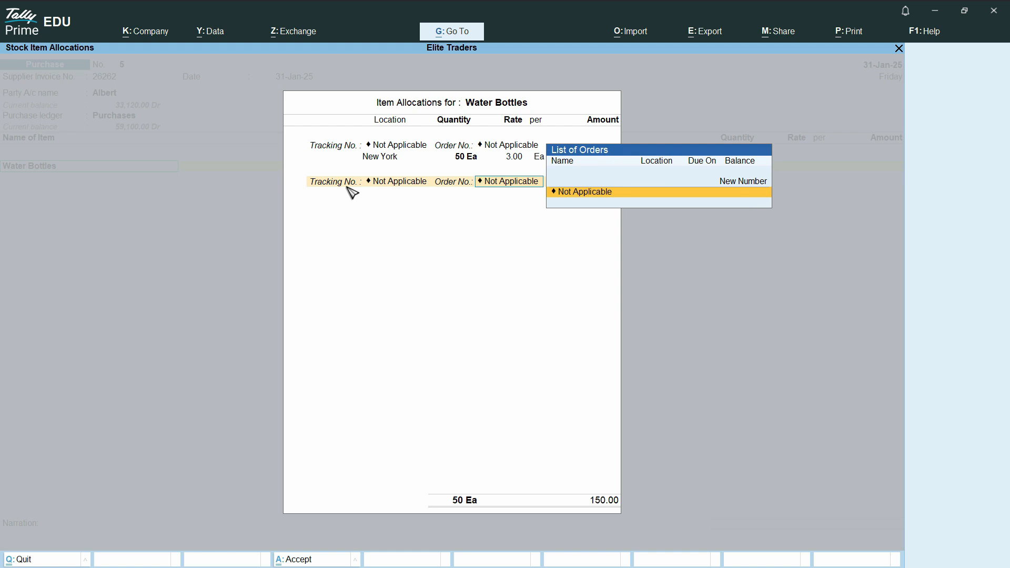
key("BackSpace")
key("BackSpace")
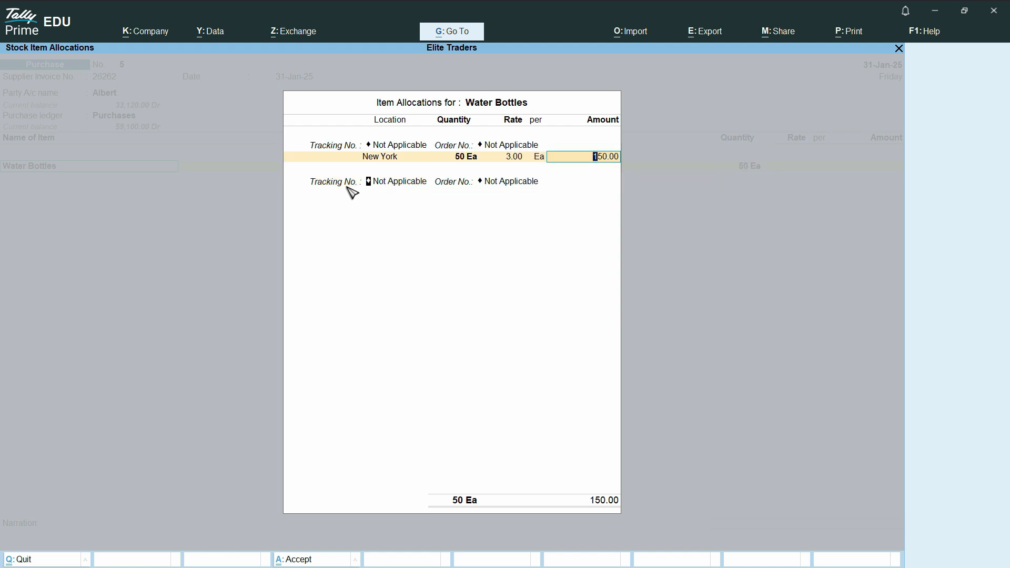
key("Return")
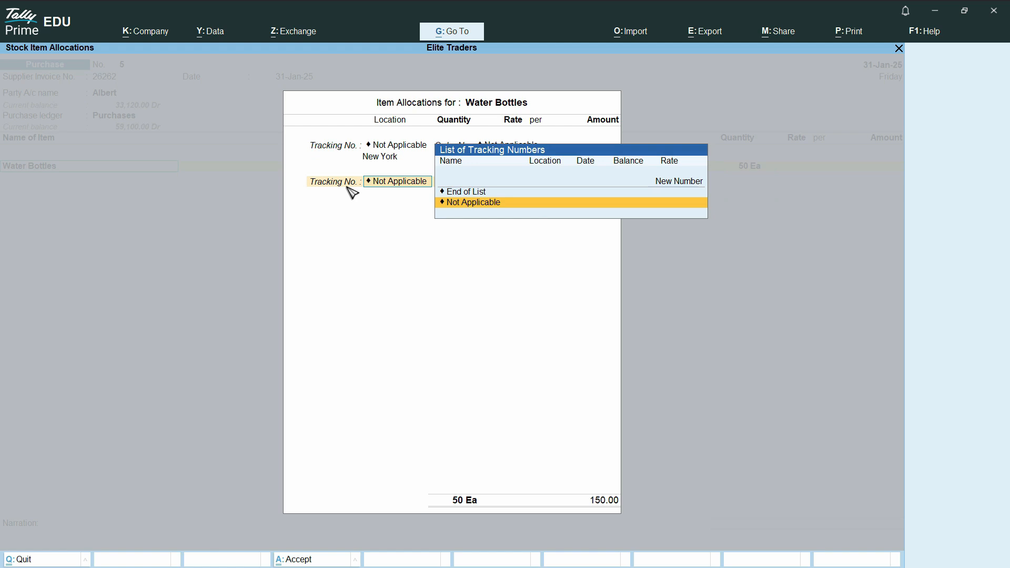
key("Return")
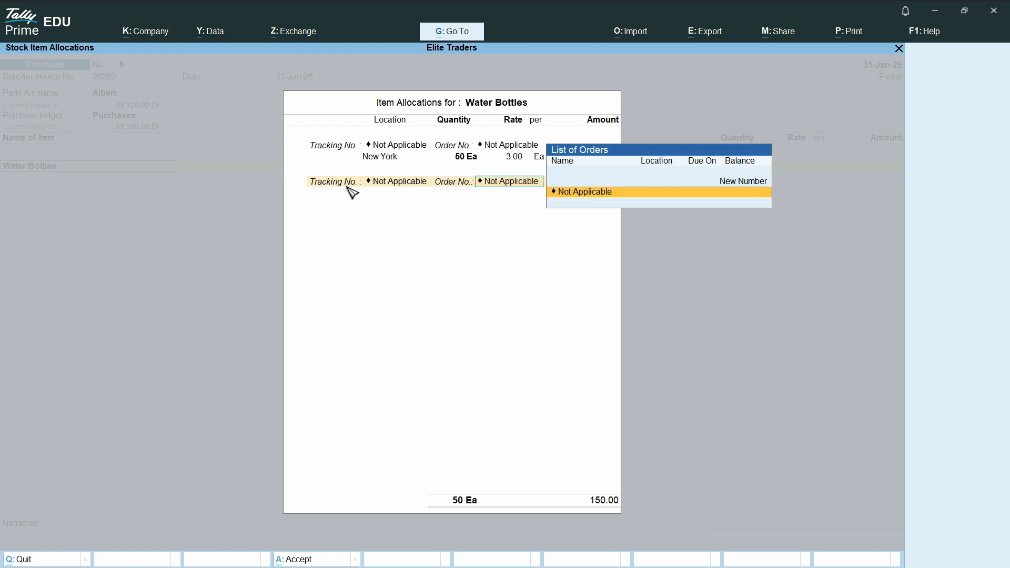
key("Return")
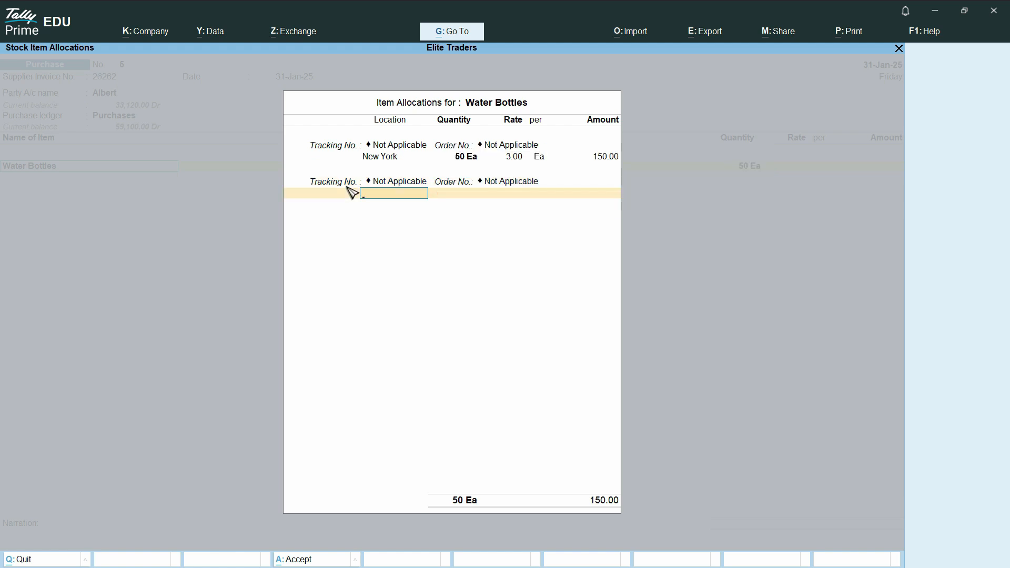
type("N")
key("Up")
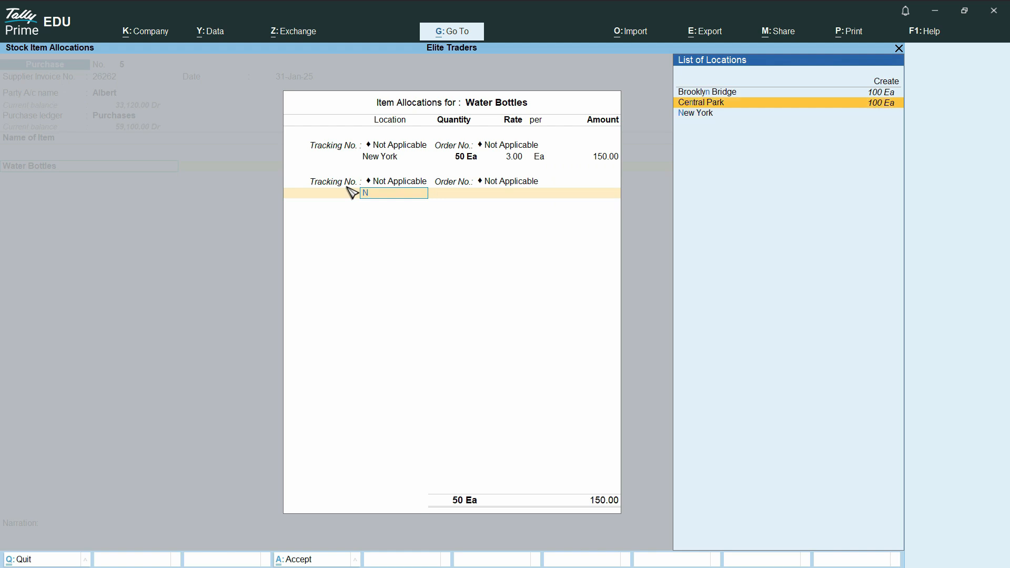
key("Return")
type("80")
key("Return")
key("Return")
Add 130 units at Brooklyn Bridge and end the allocation list.
key("Return")
key("Down")
key("Return")
key("Return")
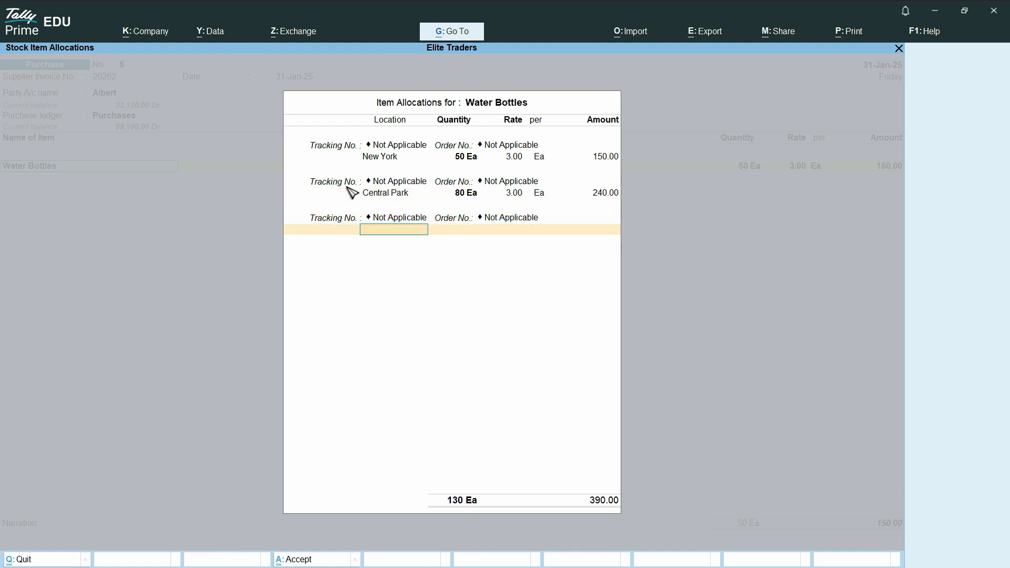
type("b")
key("Return")
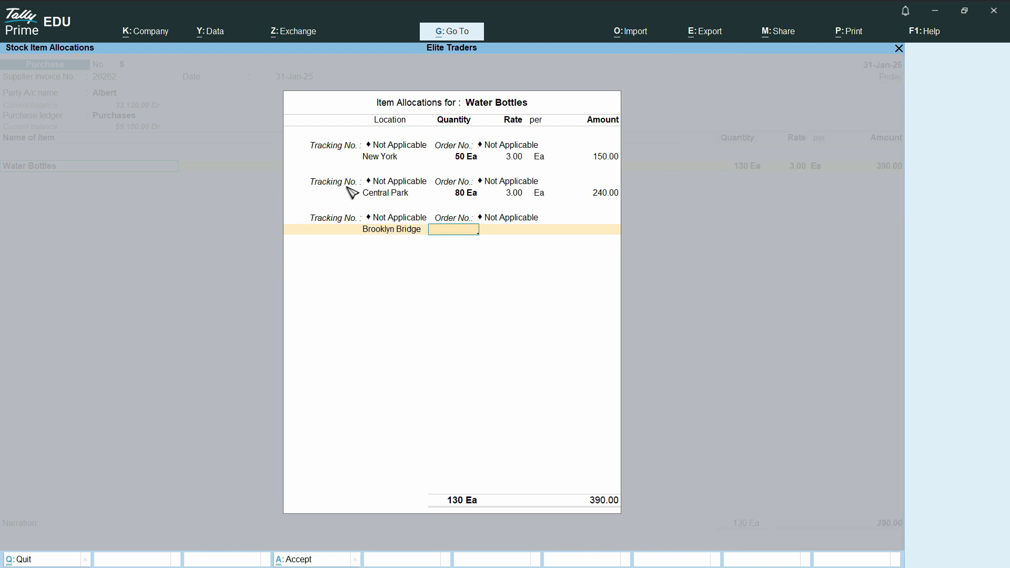
type("1,130")
key("Return")
key("BackSpace")
type("130")
key("Return")
key("Return")
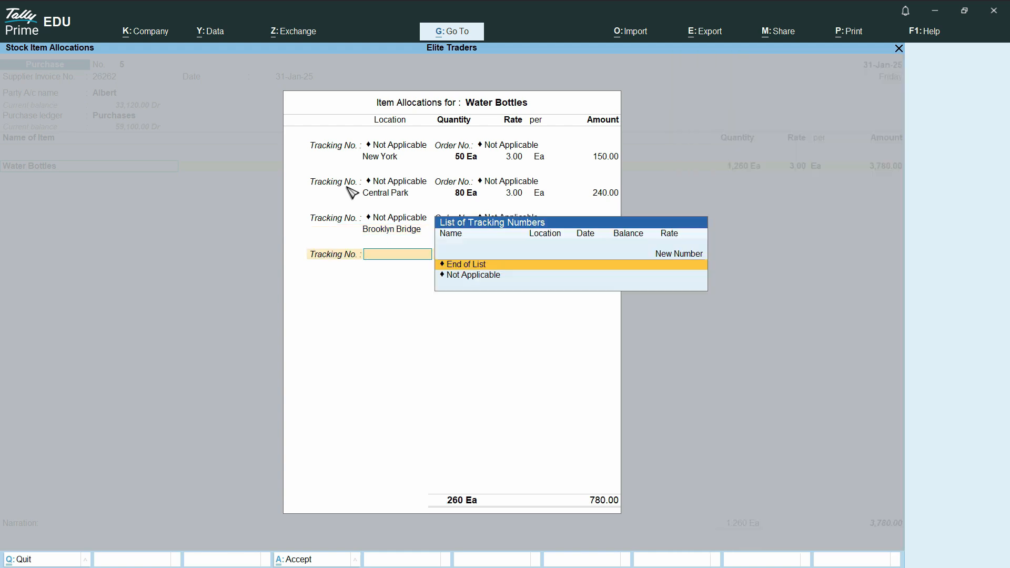
left_click(464, 267)
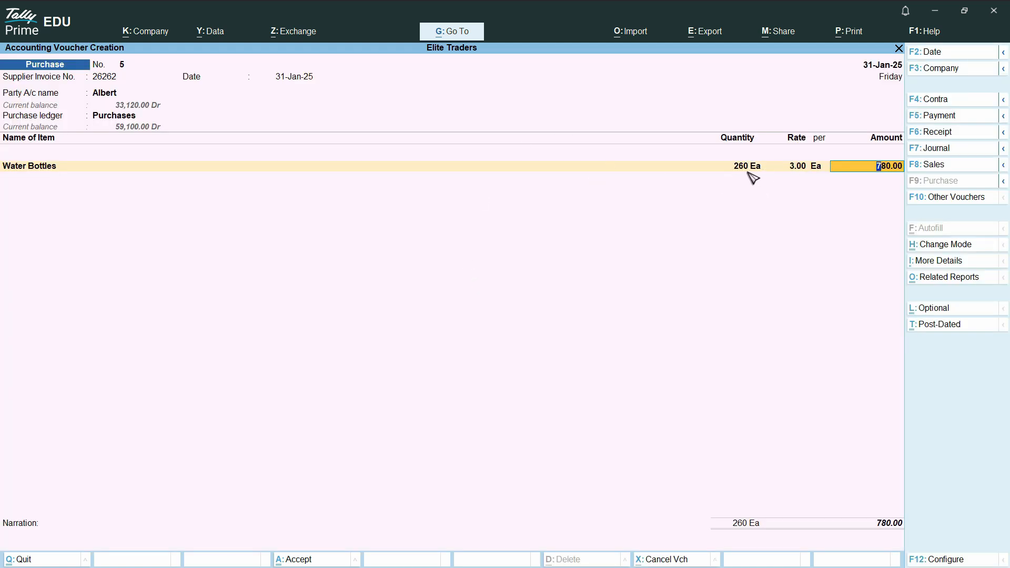
Confirm the 780.00 Water Bottles amount and accept New Ref bill reference 26262.
key("Return")
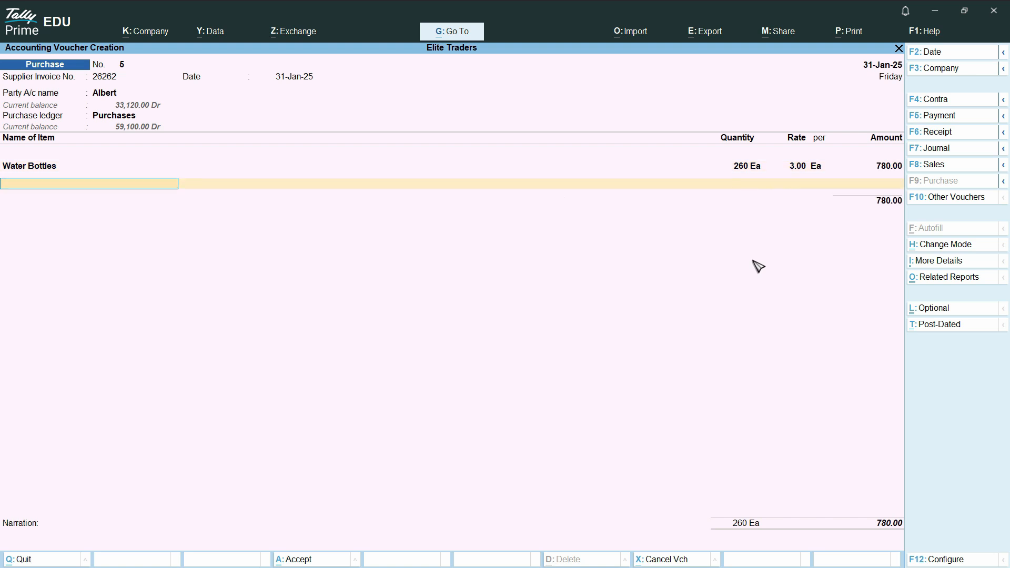
key("Return")
key("Return")
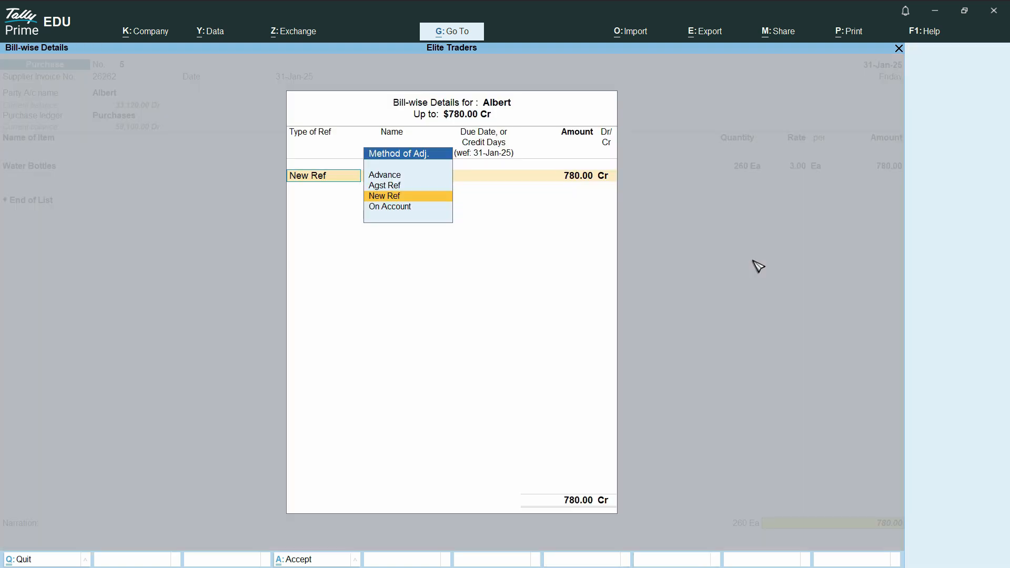
key("Return")
key("Return")
key("Return")
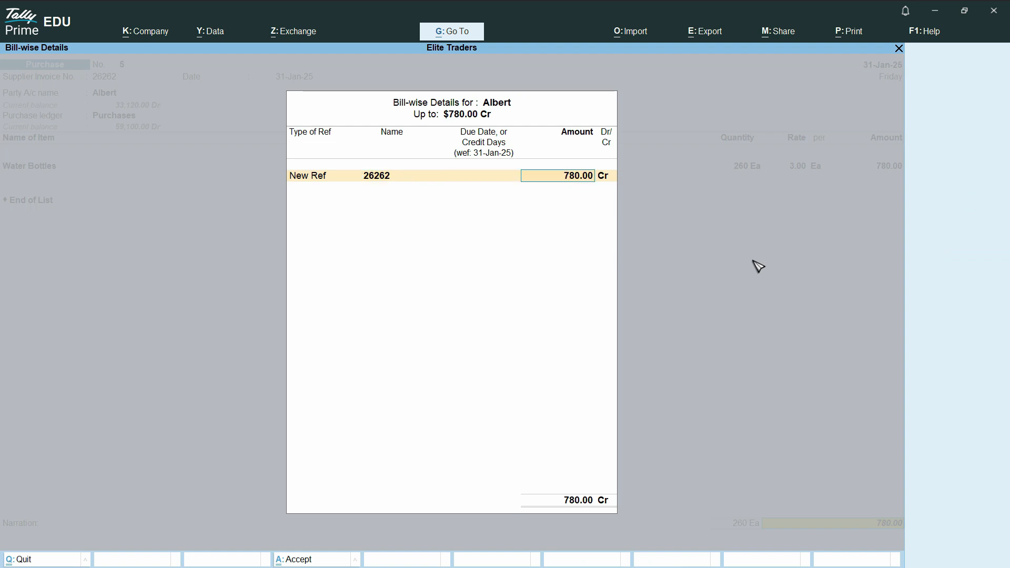
key("Return")
key("Return")
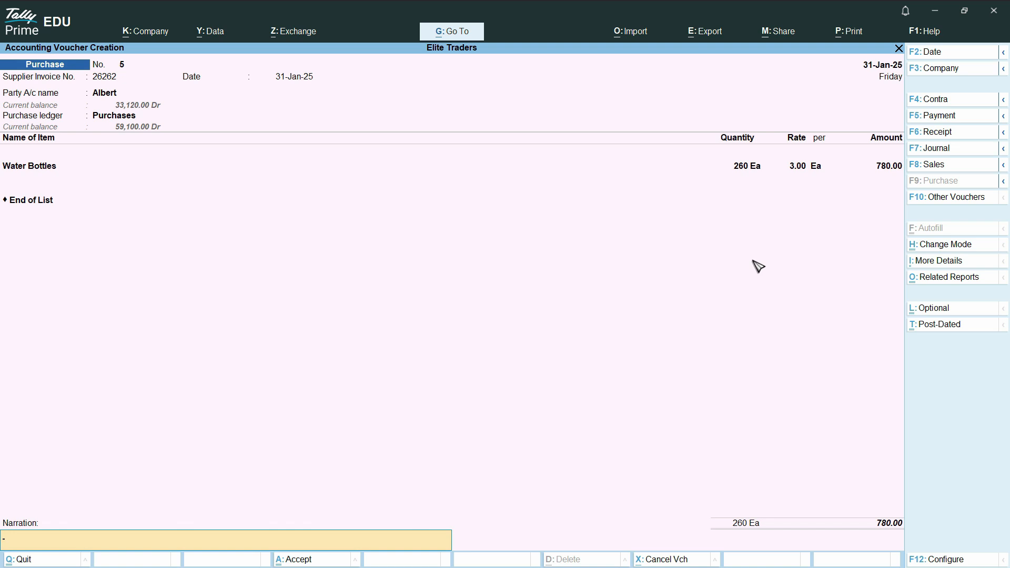
Add narration 'Bought Bottles for Diffrent Location', save the purchase, and start a sales voucher.
type("jdhd")
key("BackSpace")
key("BackSpace")
key("BackSpace")
type("Bought Bottles for Diffrent Location")
key("Return")
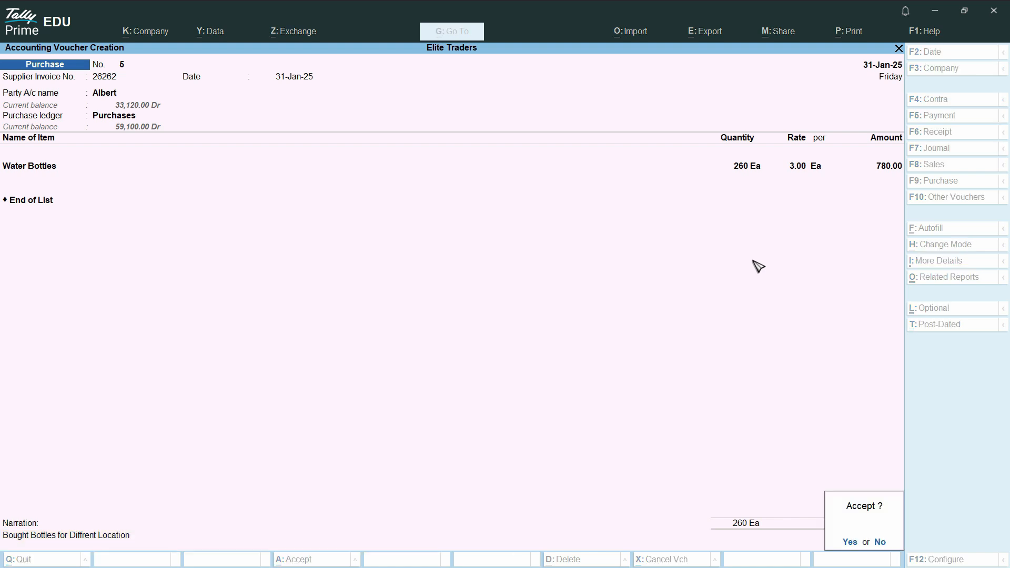
key("Return")
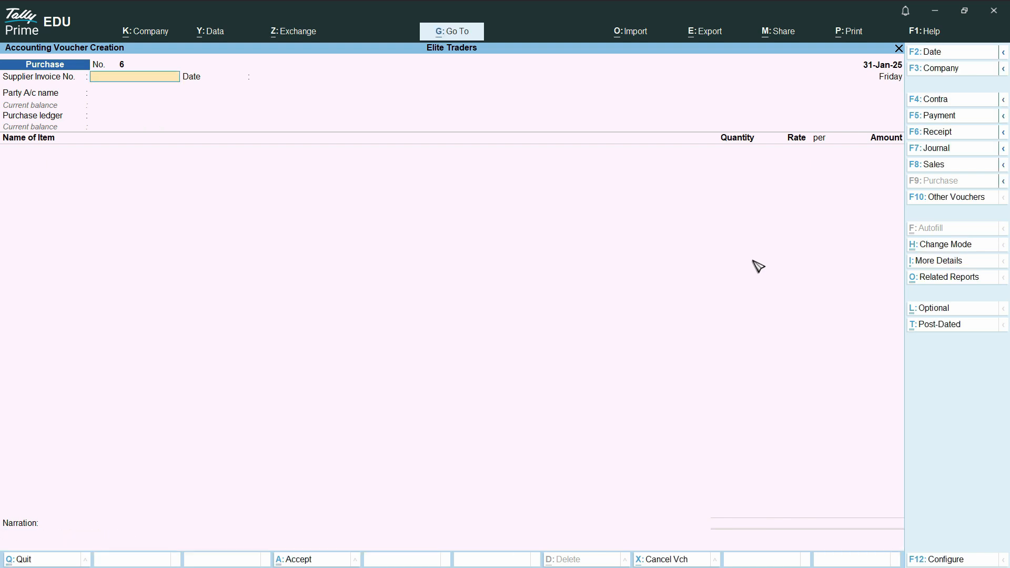
left_click(950, 172)
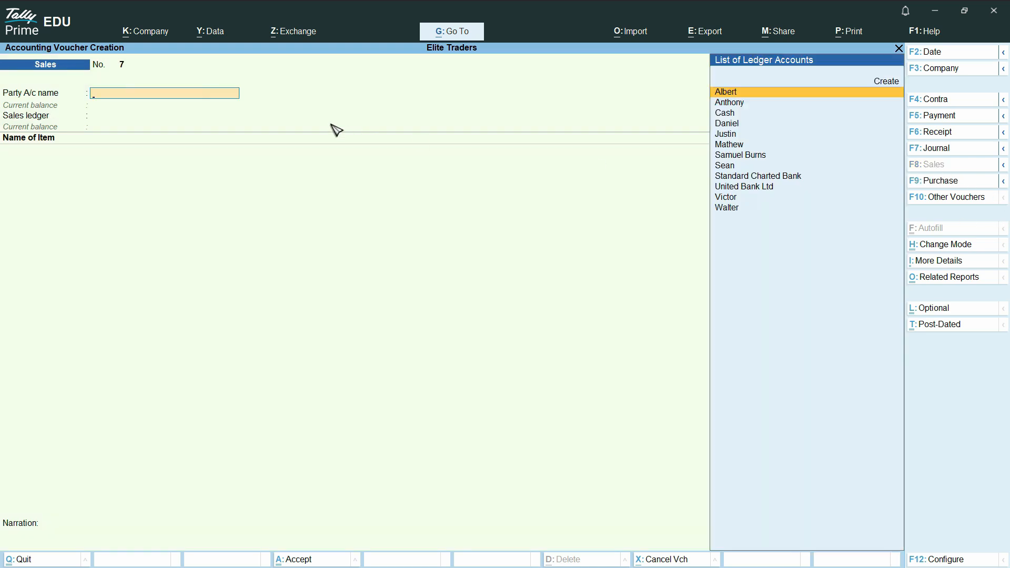
Choose the customer as party, skip dispatch and party details, and set the Sales ledger.
key("Down")
key("Down")
key("Down")
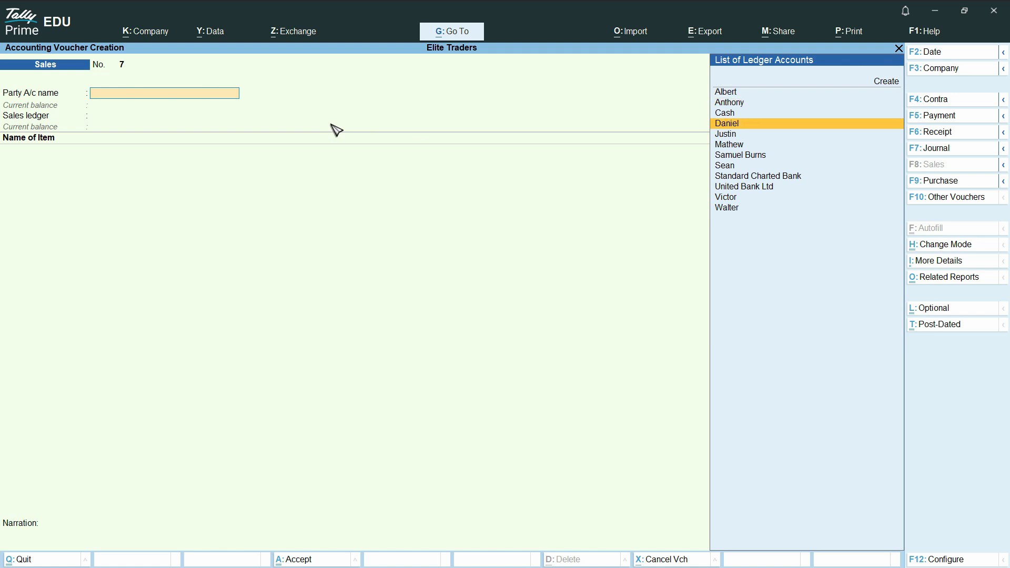
key("Return")
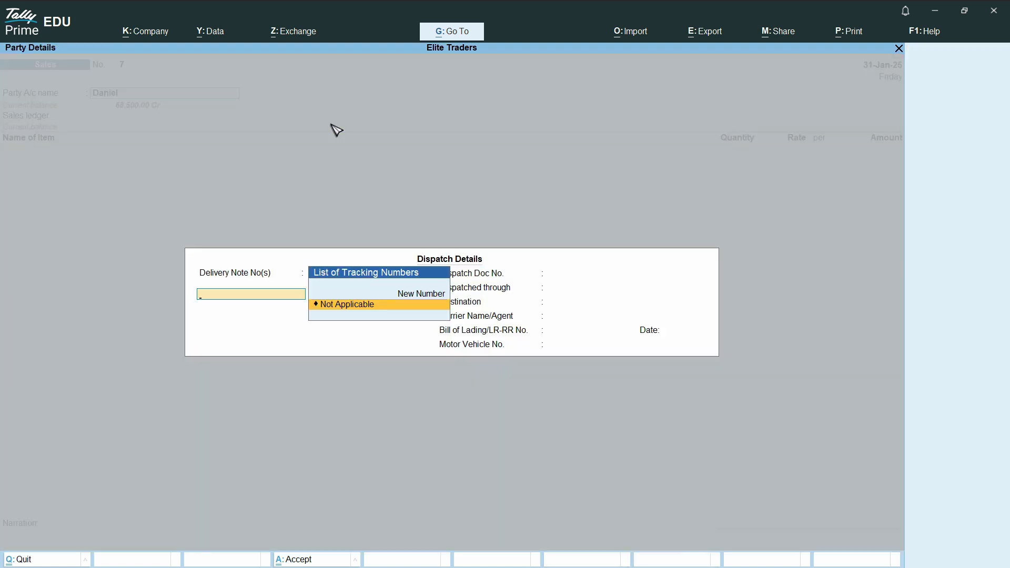
key("Return")
key("Return")
key("Return")
key("Return")
key("Return")
key("Return")
key("Return")
key("Return")
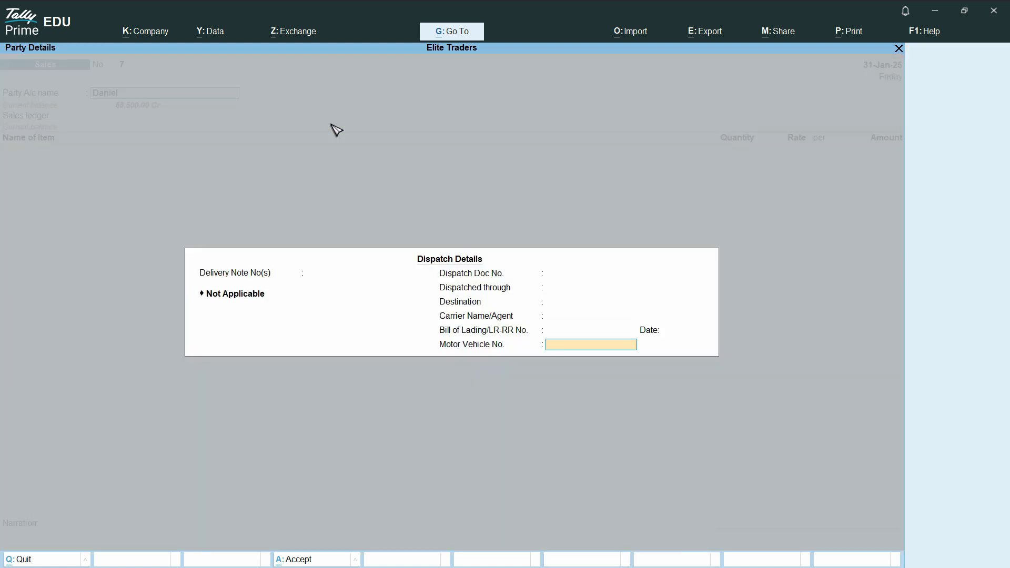
key("Return")
key("Return")
key("Return")
key("Return")
key("Return")
key("Return")
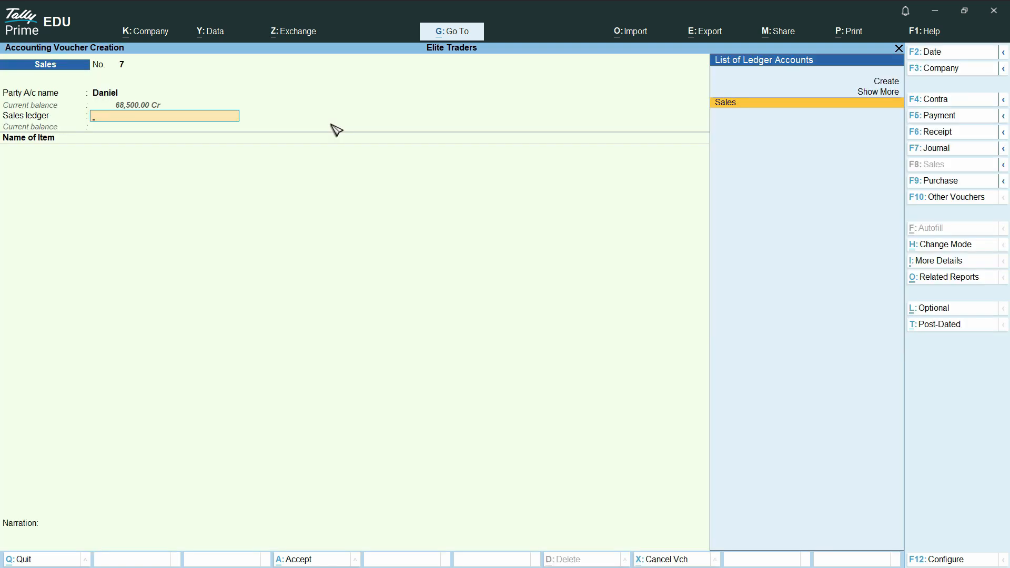
key("Return")
key("BackSpace")
key("ctrl+Return")
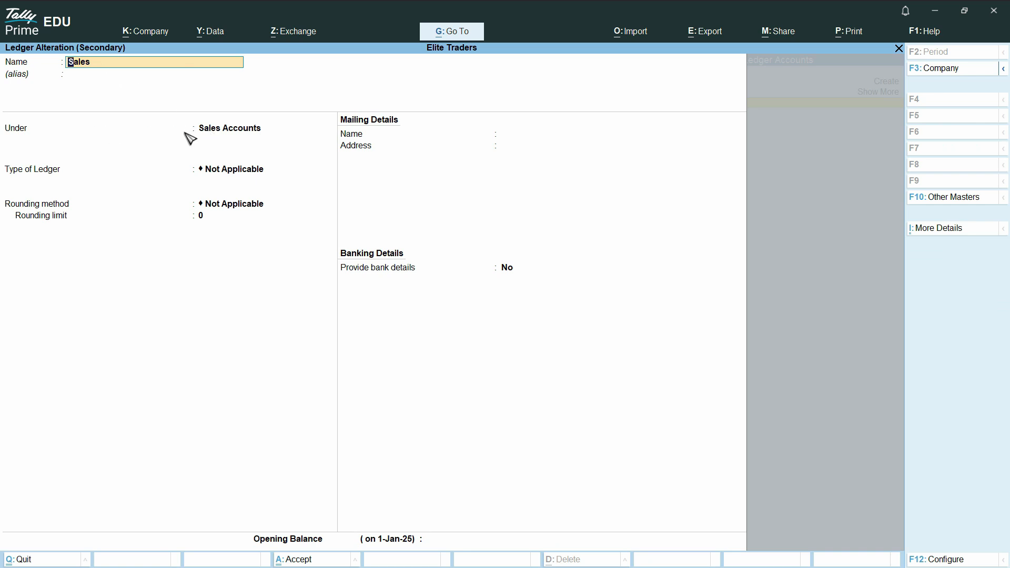
key("ctrl")
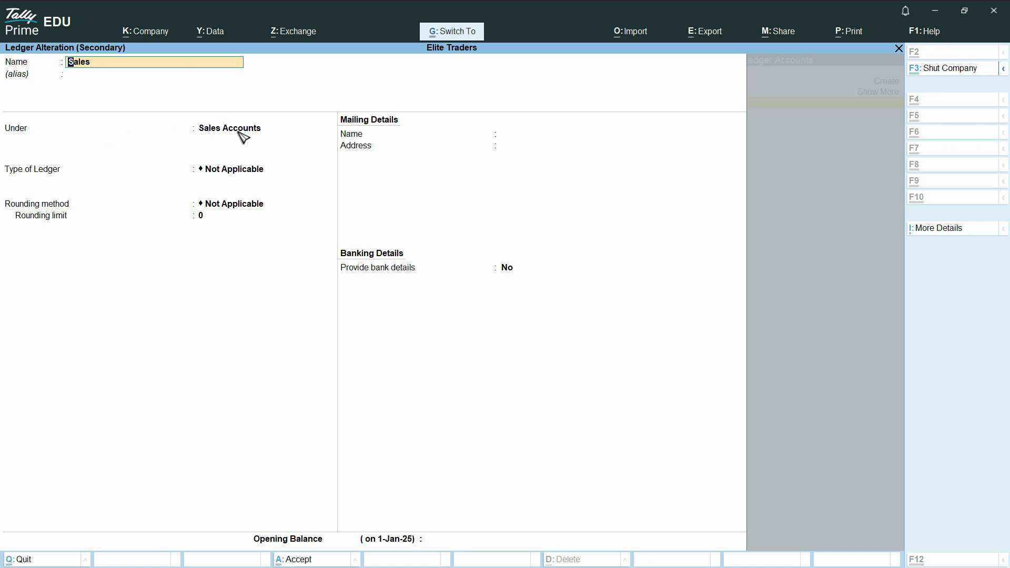
key("ctrl+a")
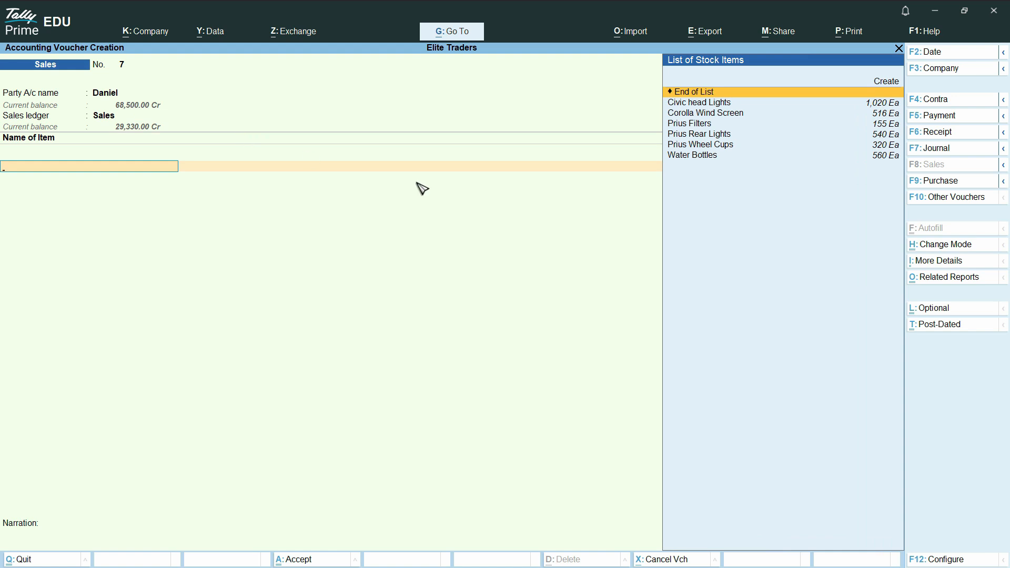
Pick Water Bottles and allocate 30 units at rate 4.50 to New York.
key("Down")
key("Down")
key("Down")
key("Down")
key("Down")
key("Down")
key("Return")
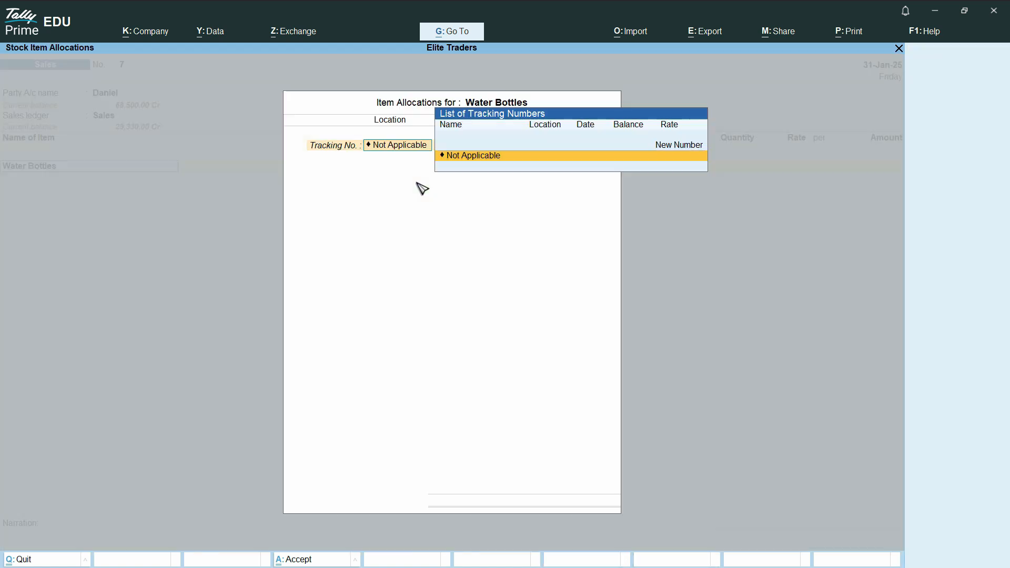
key("Return")
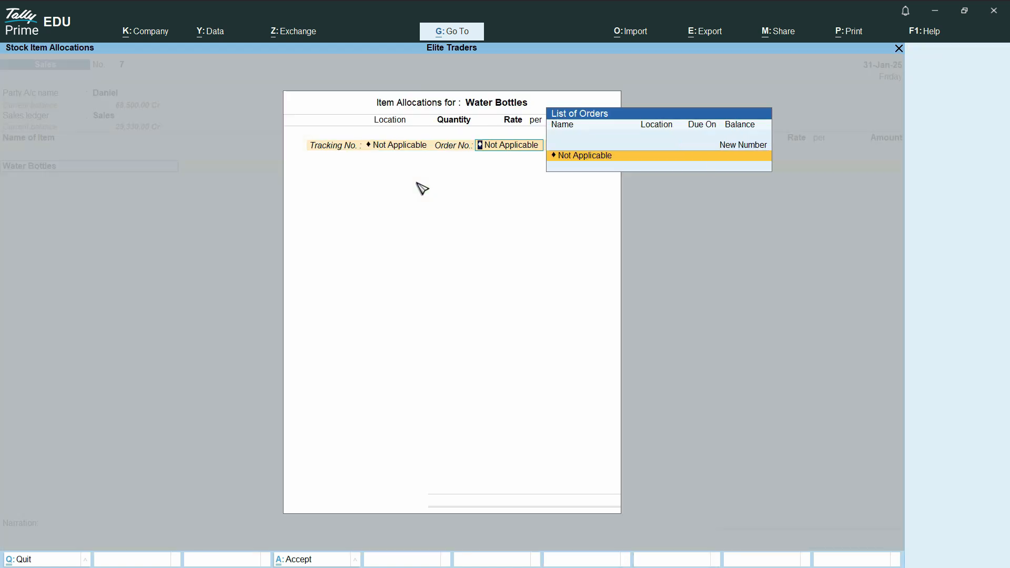
key("Return")
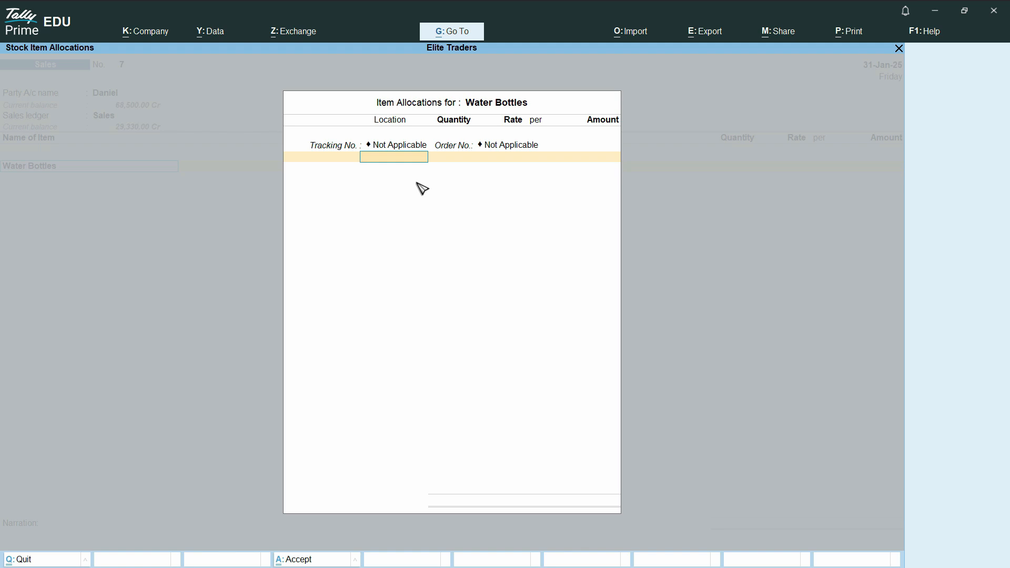
type("New")
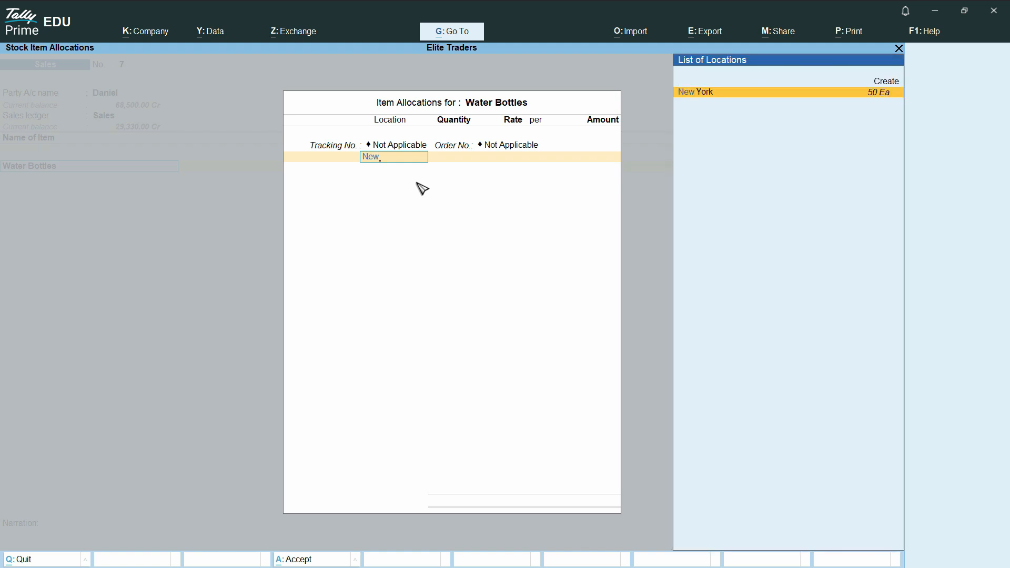
key("Return")
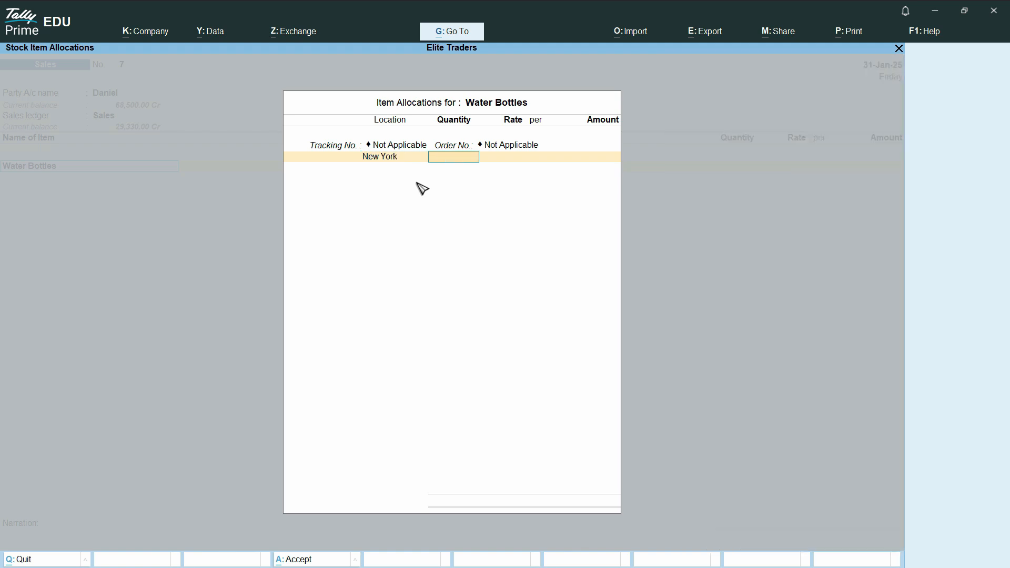
type("30")
key("Return")
type("4.5")
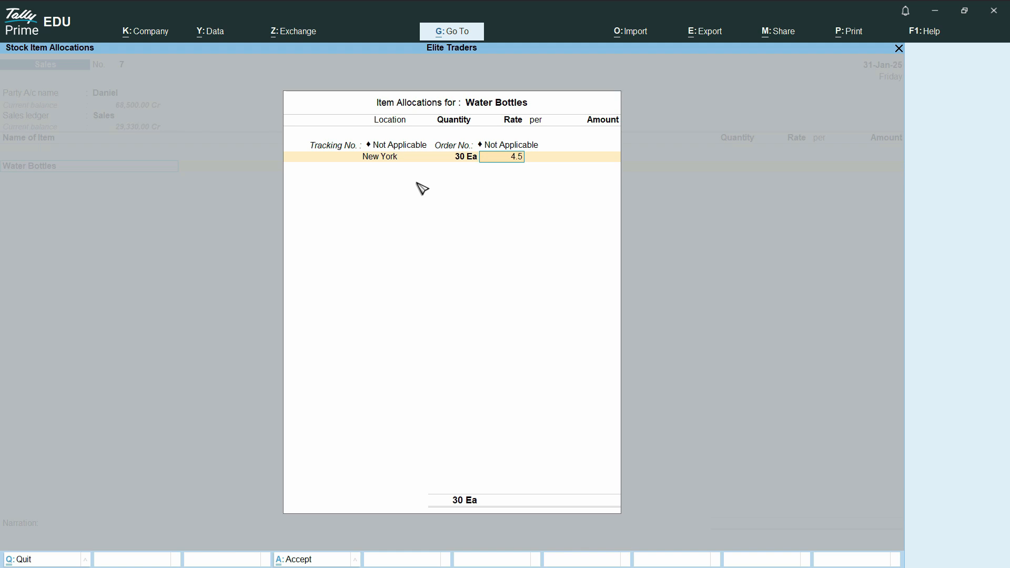
key("Return")
Change the first allocation's location from New York to Times Square.
key("Return")
key("Return")
key("Down")
key("Return")
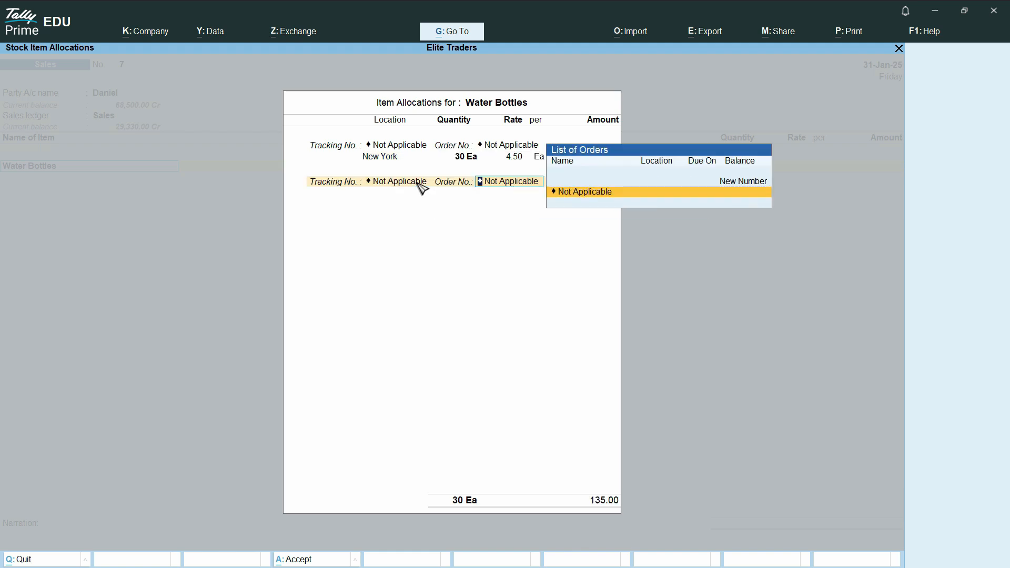
key("Return")
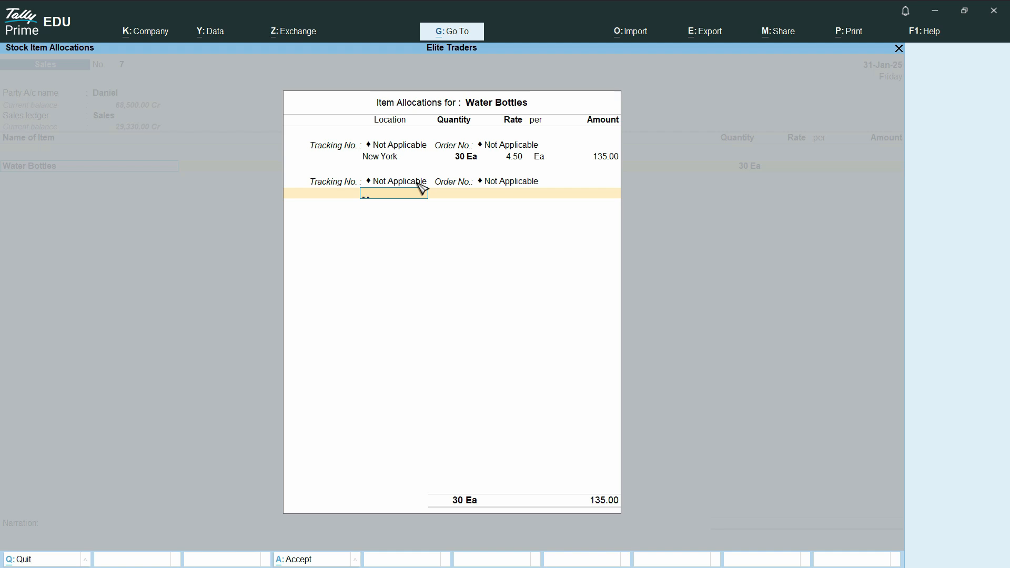
type("Tim")
key("BackSpace")
key("BackSpace")
type("im")
key("BackSpace")
key("BackSpace")
key("BackSpace")
key("BackSpace")
key("BackSpace")
key("BackSpace")
key("BackSpace")
key("BackSpace")
key("BackSpace")
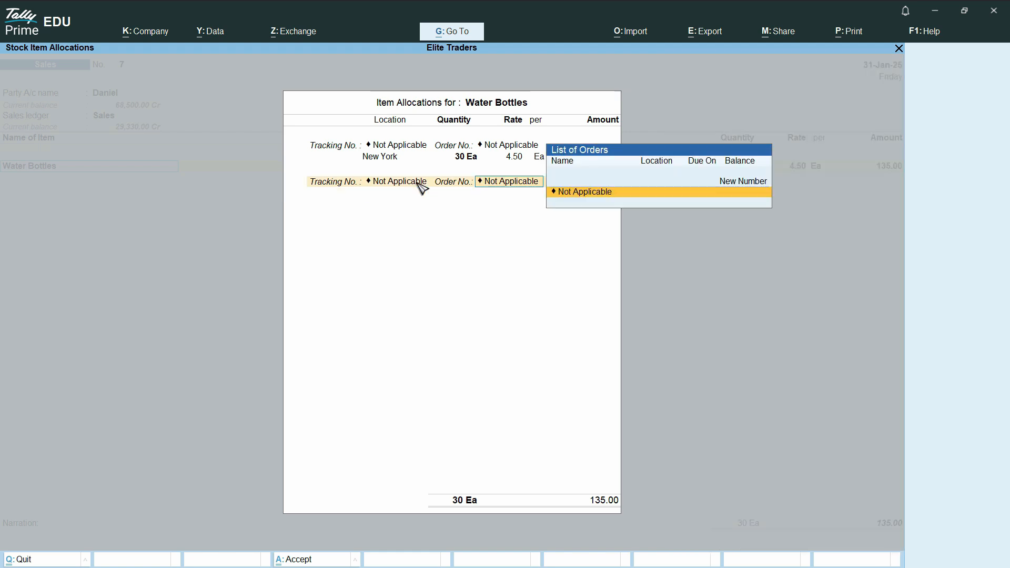
key("BackSpace")
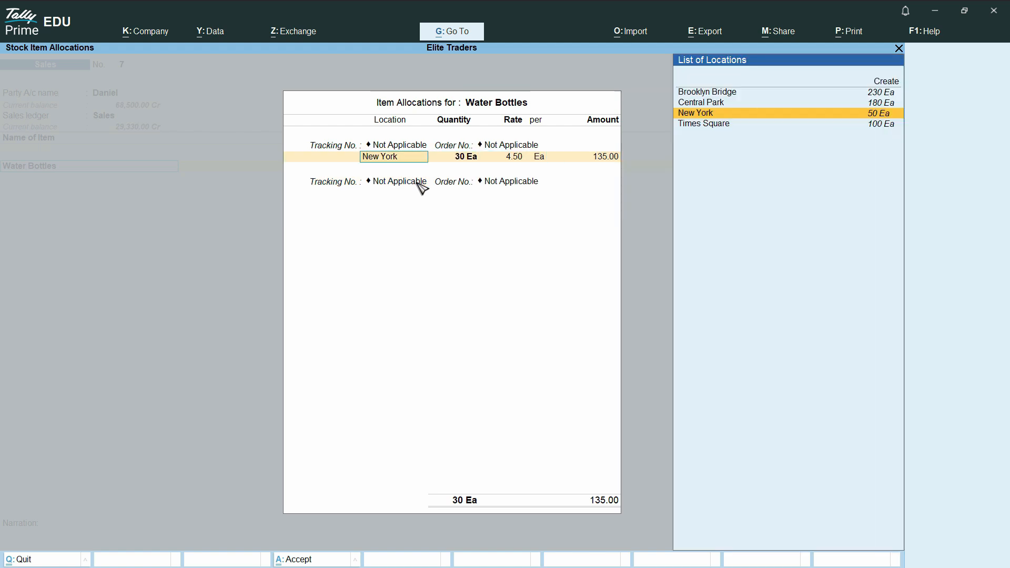
key("Up")
key("Down")
key("Down")
key("Return")
key("Return")
key("Return")
key("Return")
key("Return")
key("Return")
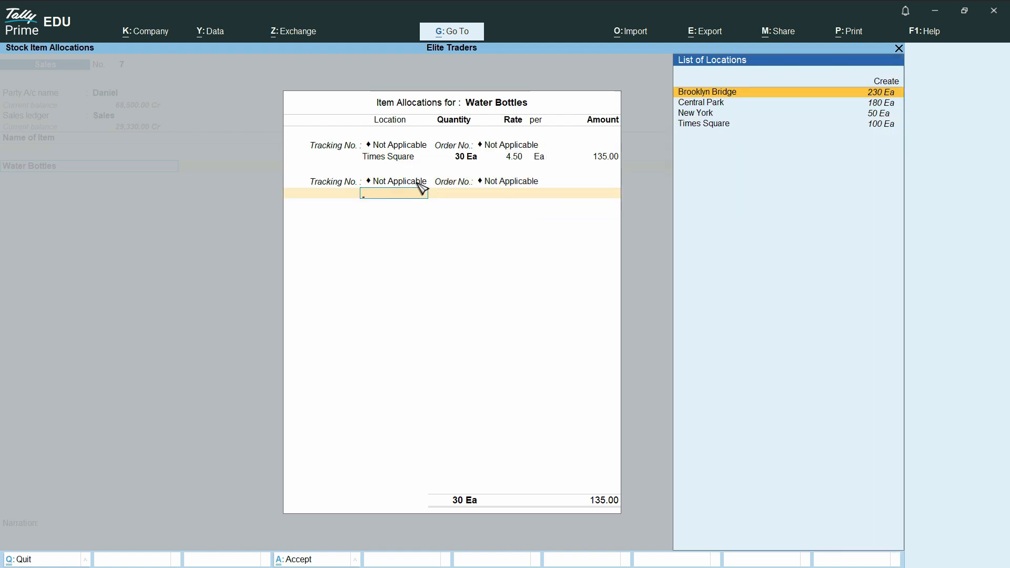
Allocate 40 units to Central Park at 4.50, giving 180.00.
key("Down")
key("Down")
key("Up")
key("Return")
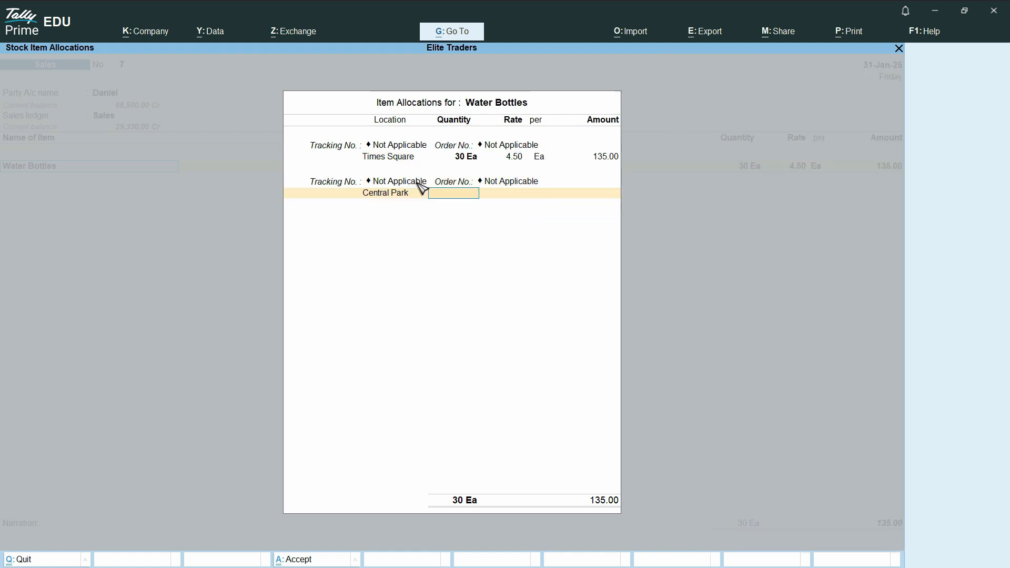
type("40")
key("Return")
key("Return")
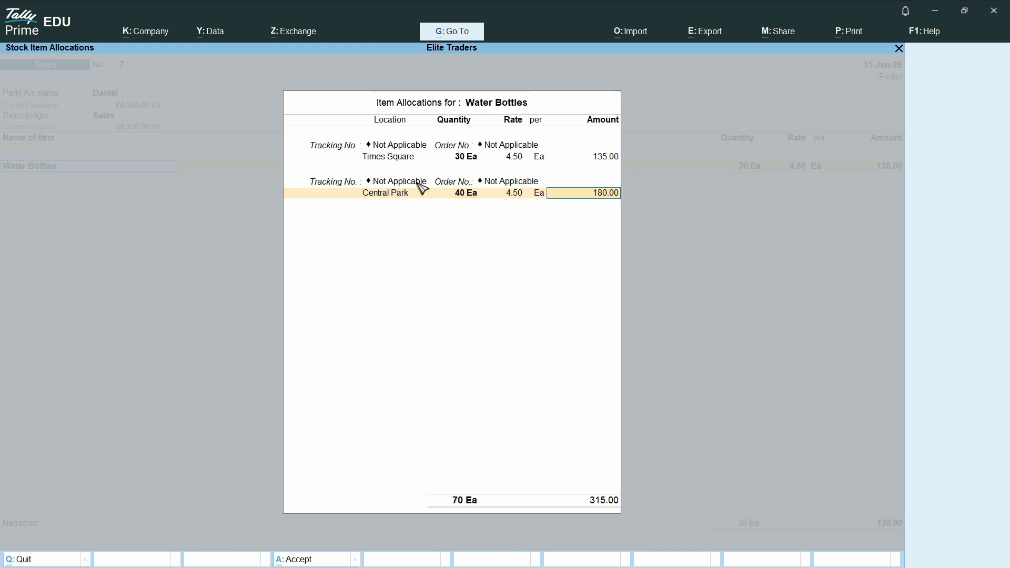
key("Return")
Allocate 7 units to Brooklyn Bridge and accept the 346.50 Water Bottles total.
key("Down")
key("Return")
key("Return")
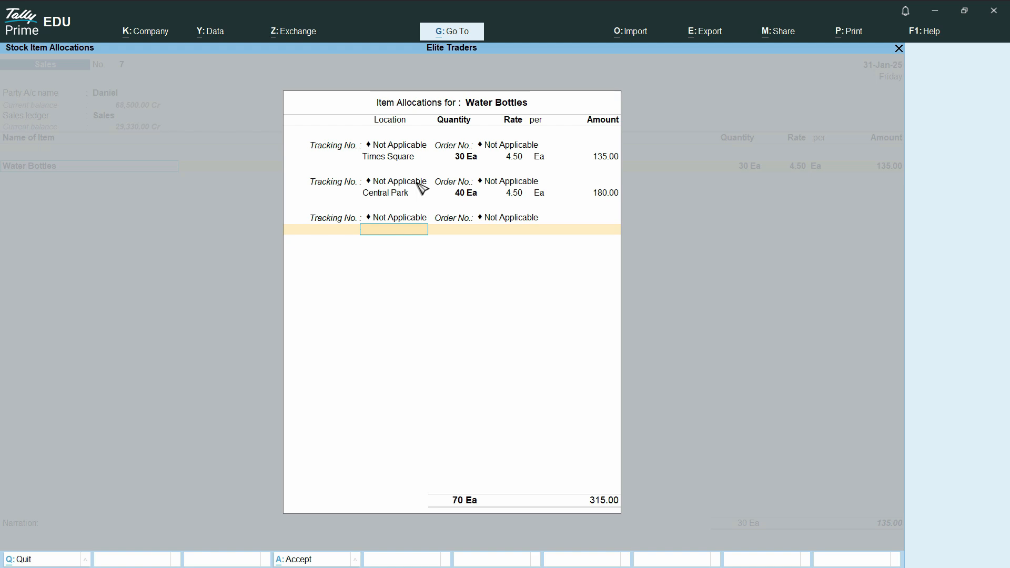
type("Br")
key("Return")
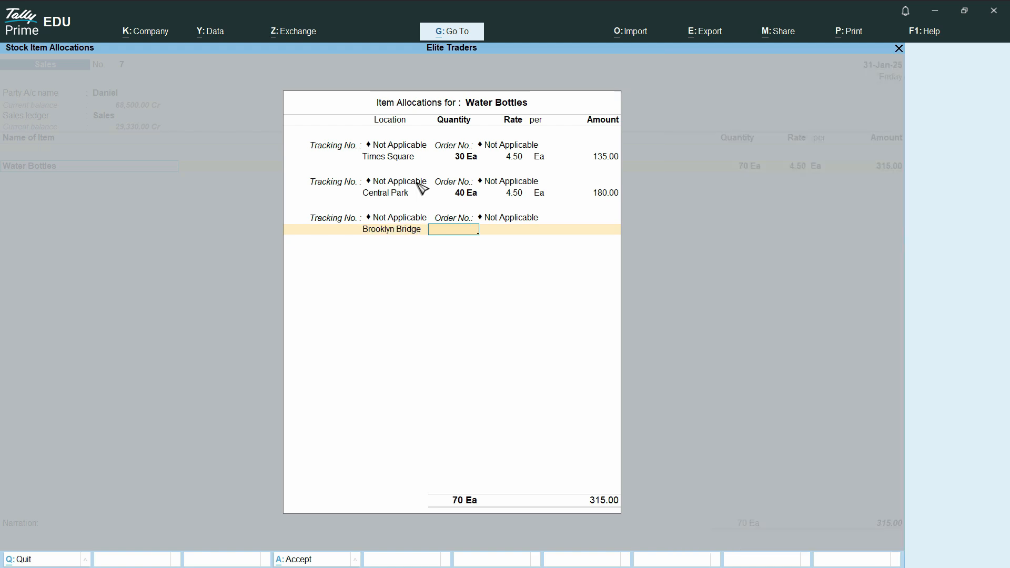
key("Return")
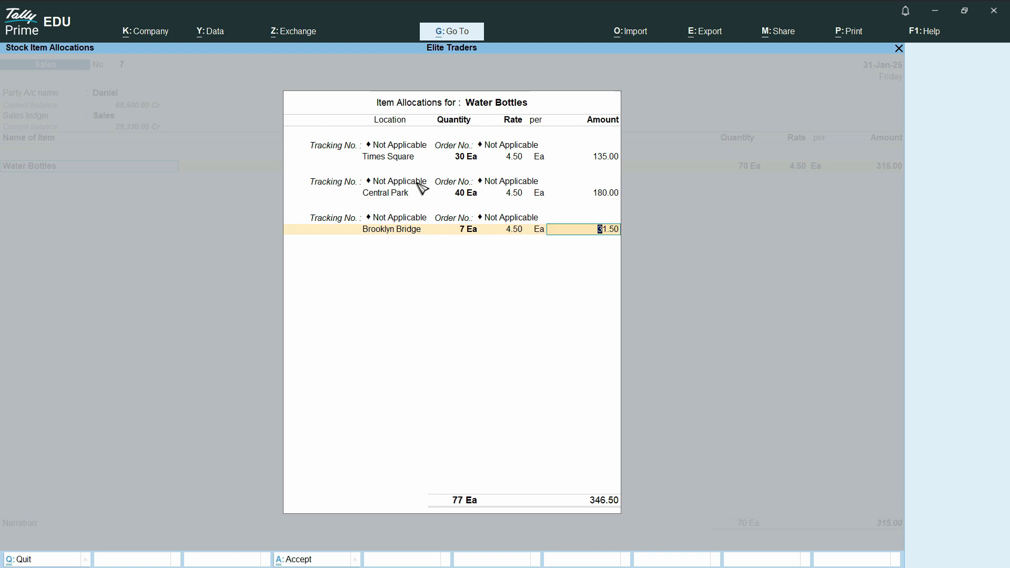
key("Return")
key("Return")
key("Return")
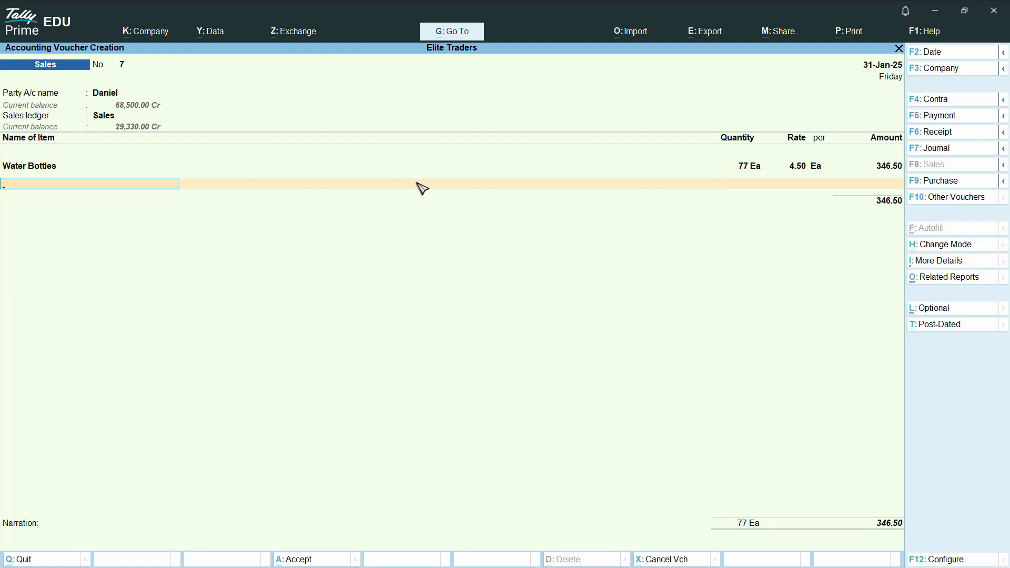
key("Return")
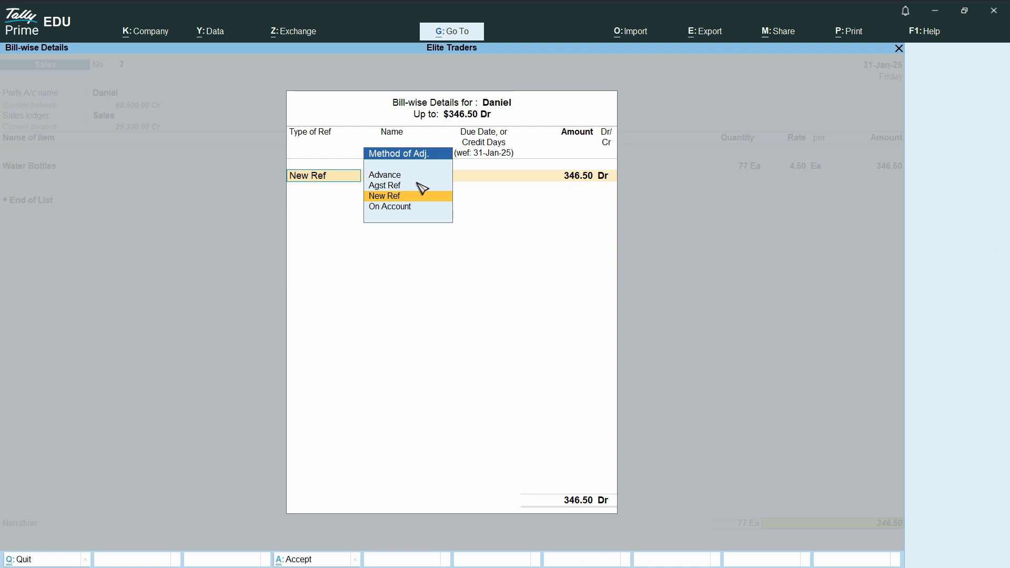
Accept a New Ref bill reference for the 346.50 sale and save voucher 7.
key("Return")
key("Return")
key("Return")
key("Return")
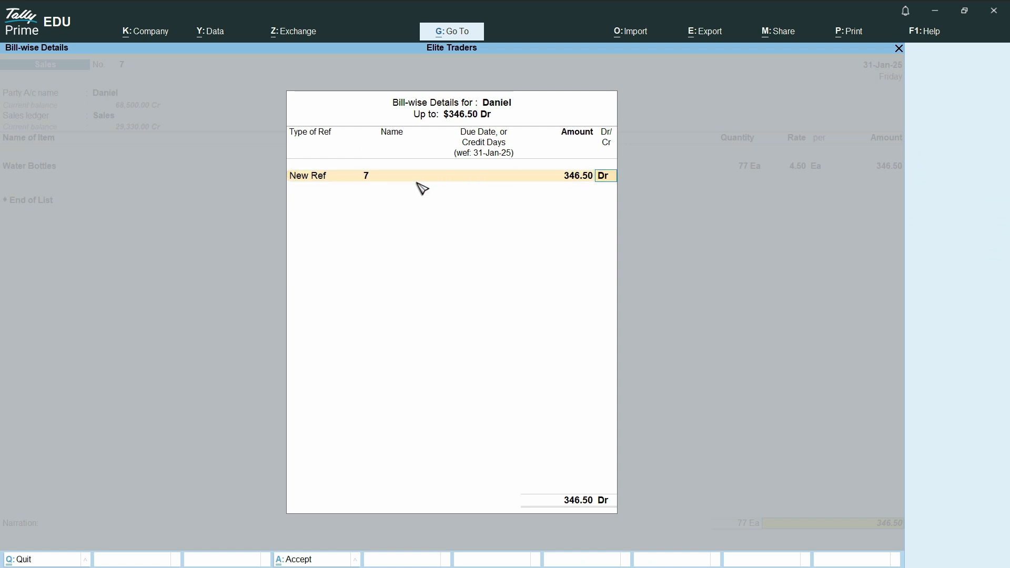
key("Return")
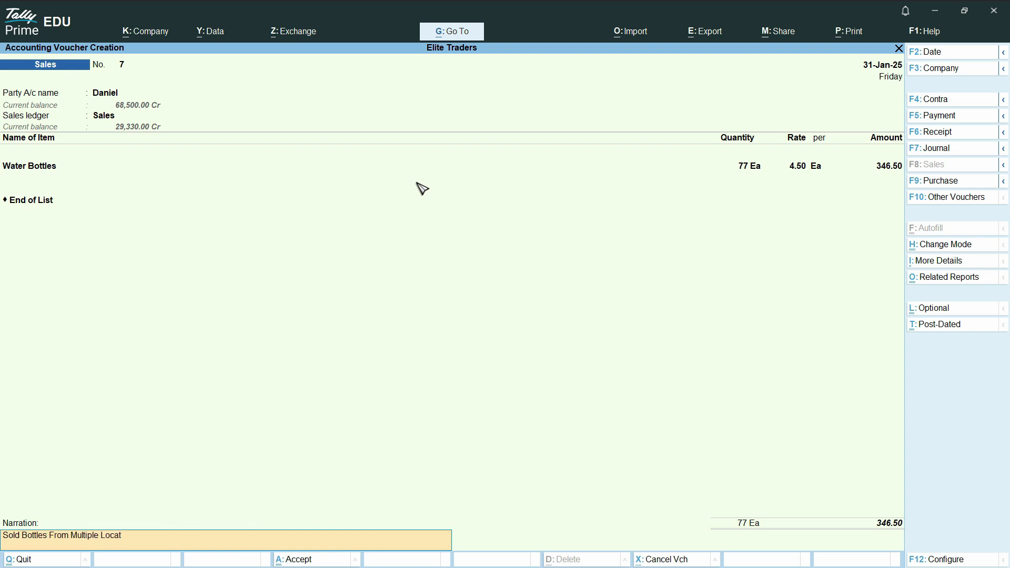
key("Return")
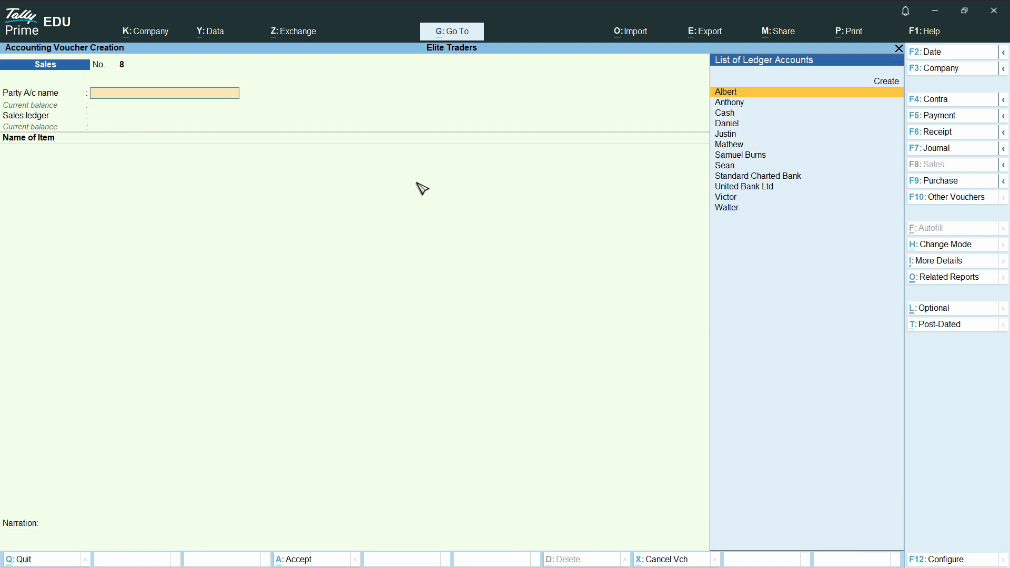
Choose the customer as party and skip the dispatch and party details.
key("Down")
key("Down")
key("Down")
key("Down")
key("Down")
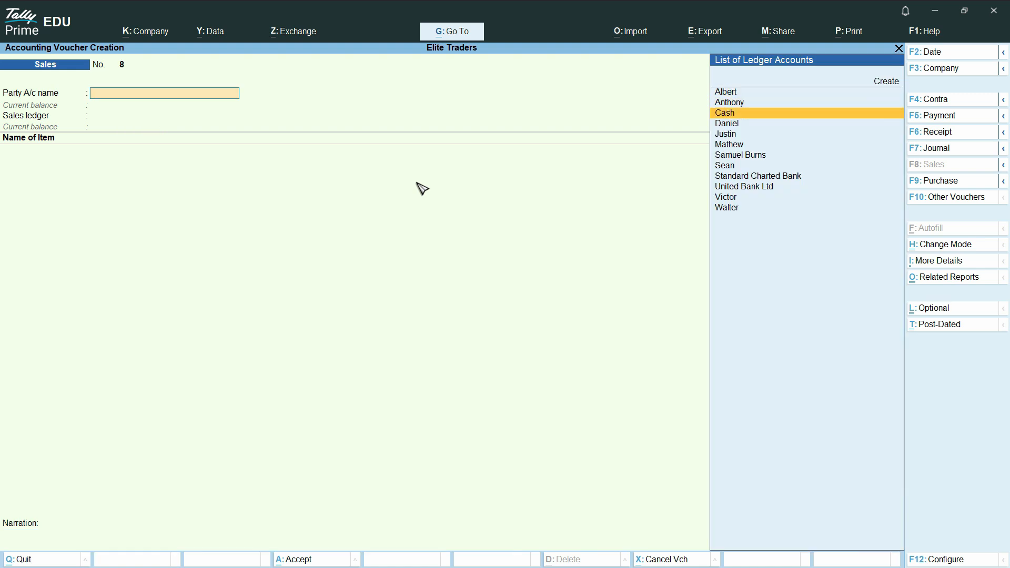
key("Return")
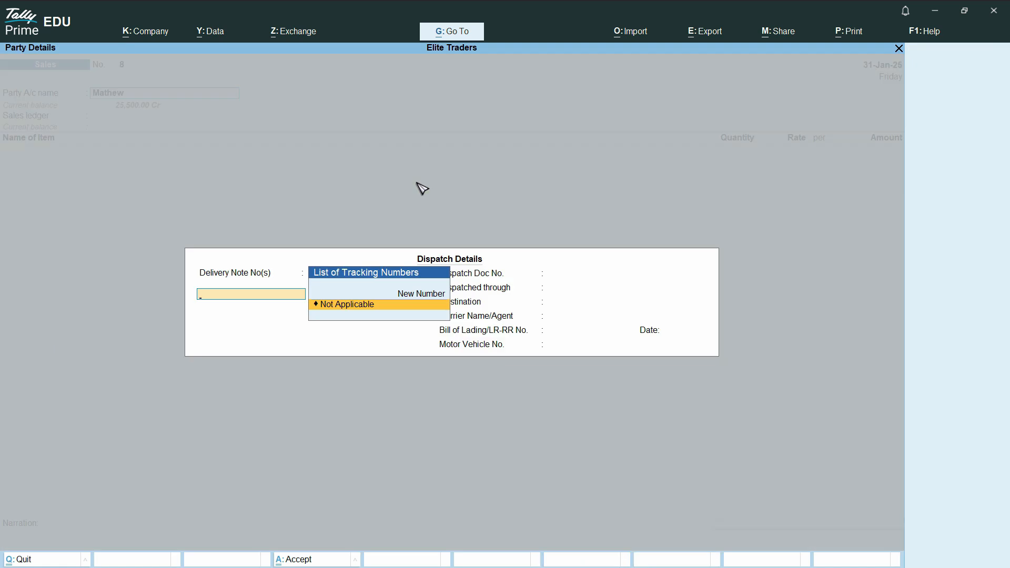
key("Return")
key("Return")
key("Return")
key("Return")
key("Return")
key("Return")
key("Return")
key("Return")
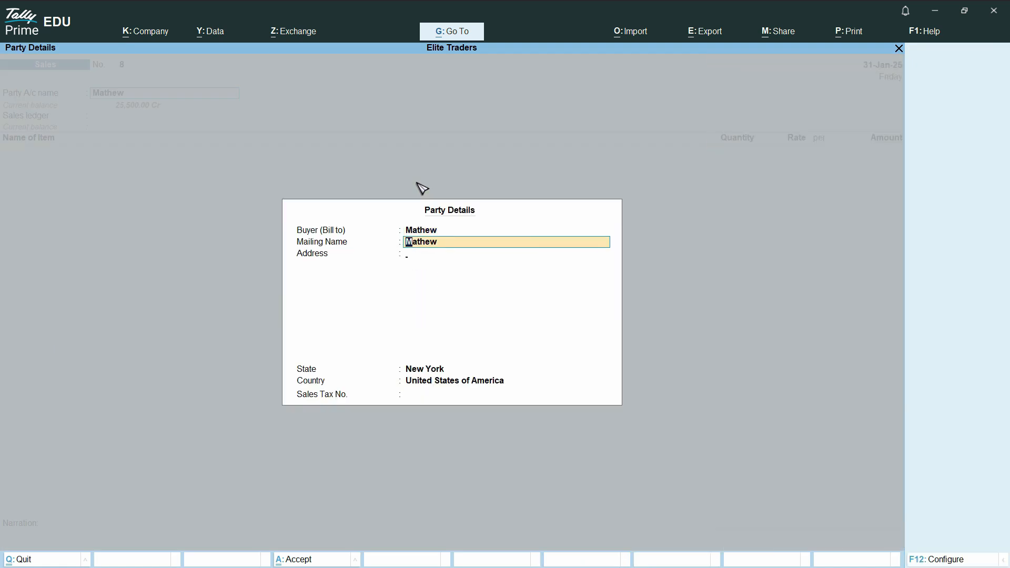
key("Return")
key("Return")
key("Return")
key("Return")
key("Return")
key("Return")
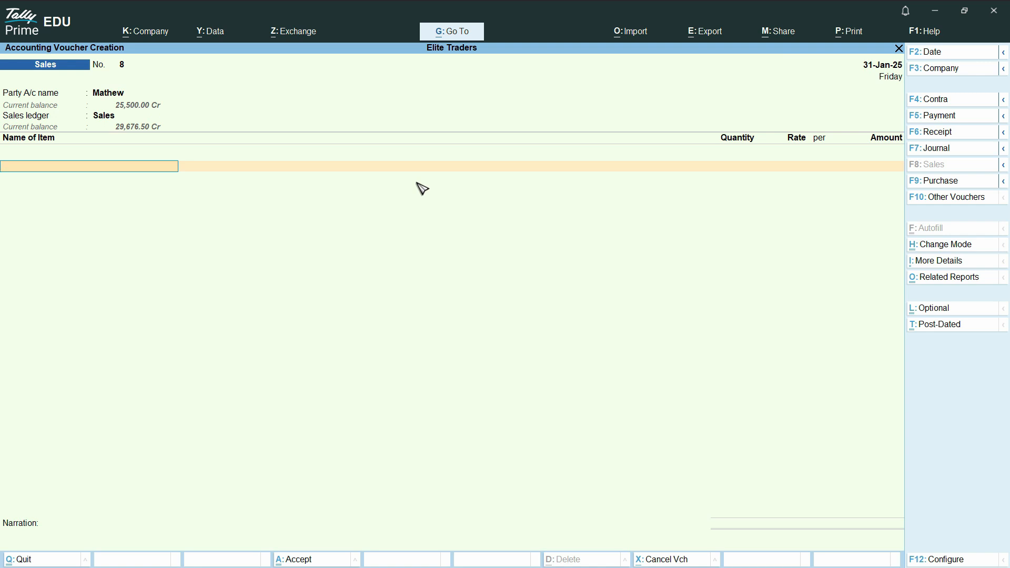
Allocate 15 Water Bottles from Brooklyn Bridge at 4.50, totalling 67.50.
type("wa")
key("Return")
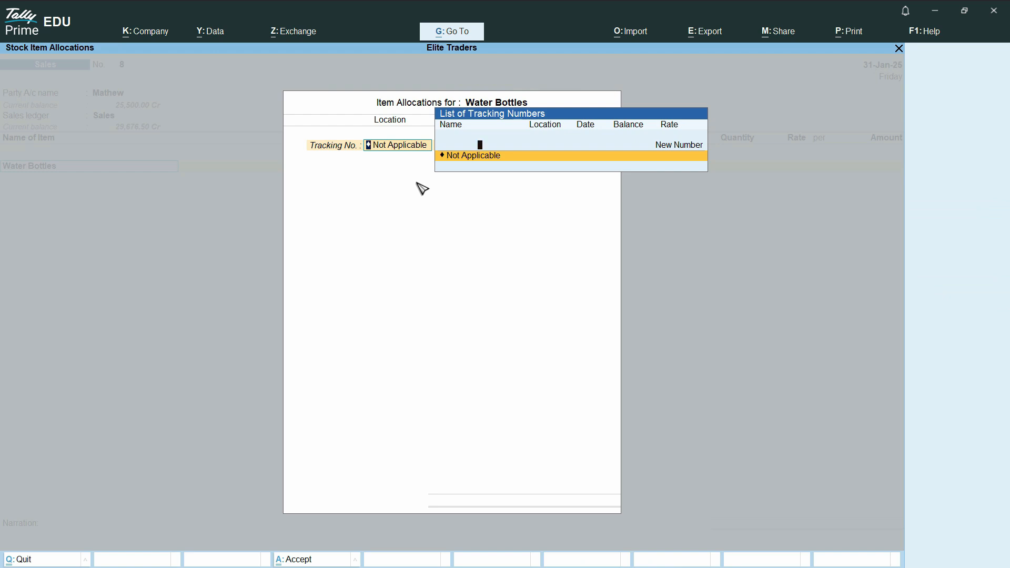
key("Return")
key("Return")
type("Br")
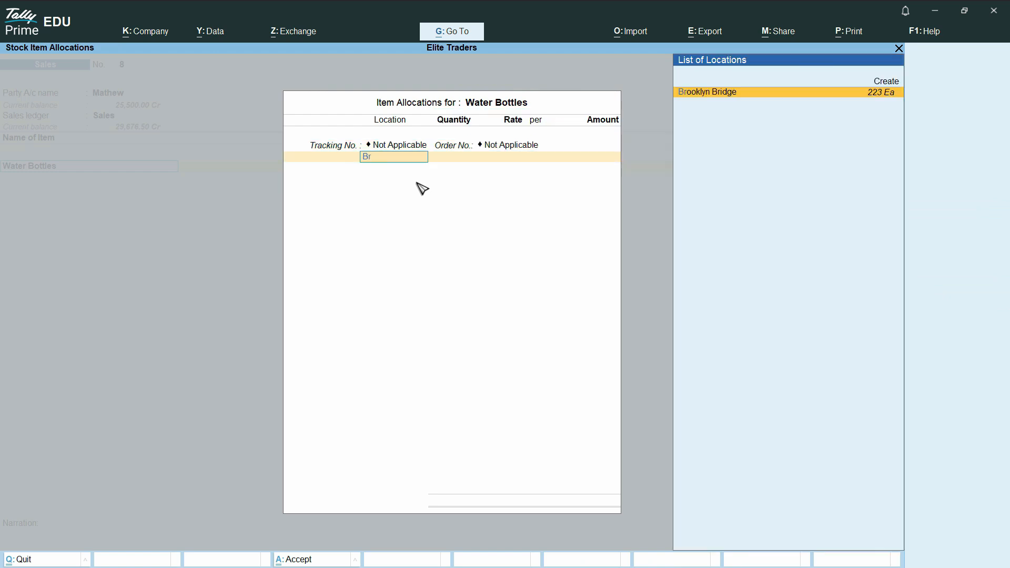
key("Return")
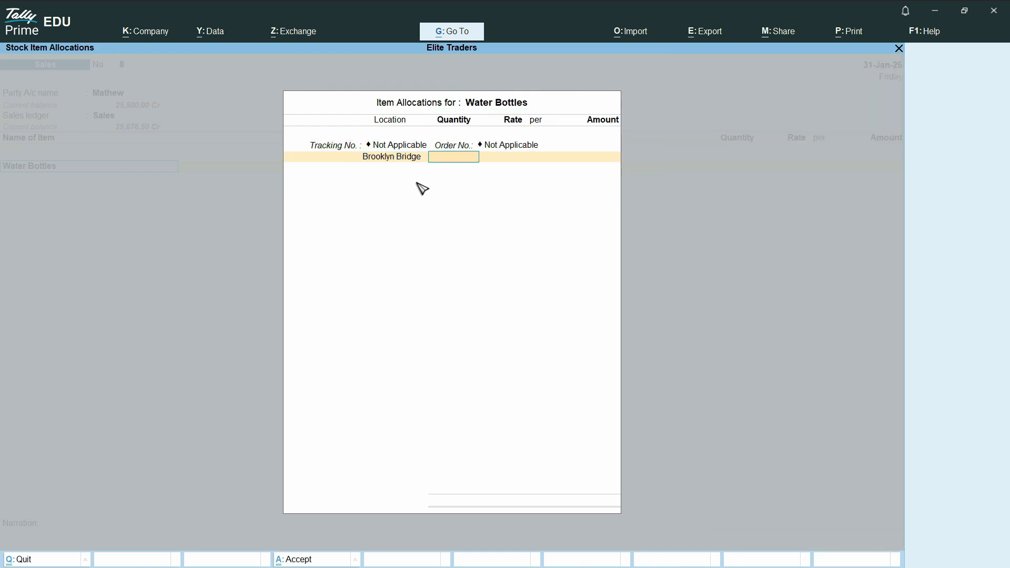
key("Return")
key("Return")
key("Return")
key("Return")
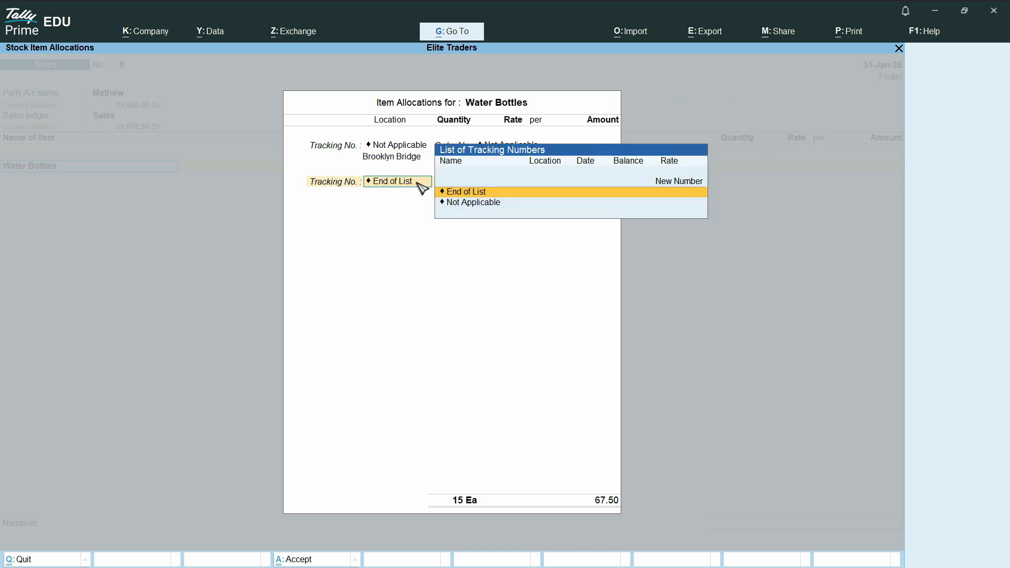
key("Return")
key("ctrl")
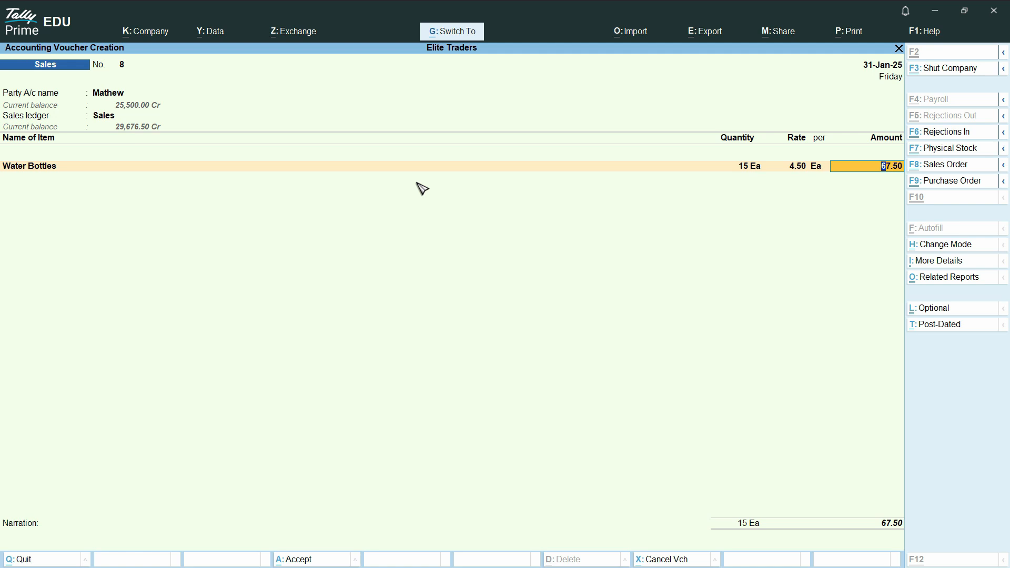
Accept the New Ref bill line, add narration 'Sold Bottle From Brooklyn Bridge Location', and save voucher 8.
key("Return")
key("Return")
key("Return")
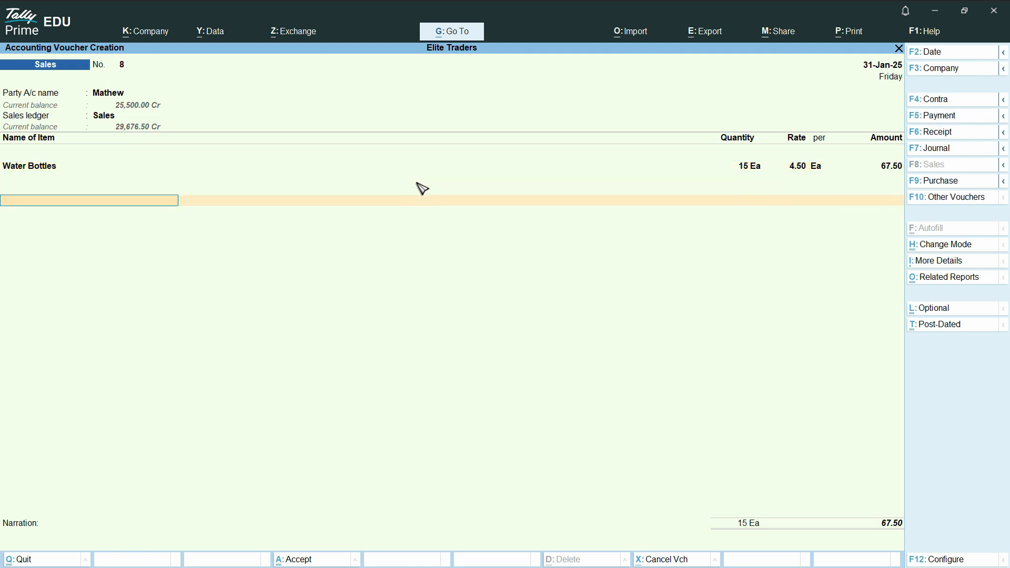
key("Return")
key("Return")
key("Return")
key("Return")
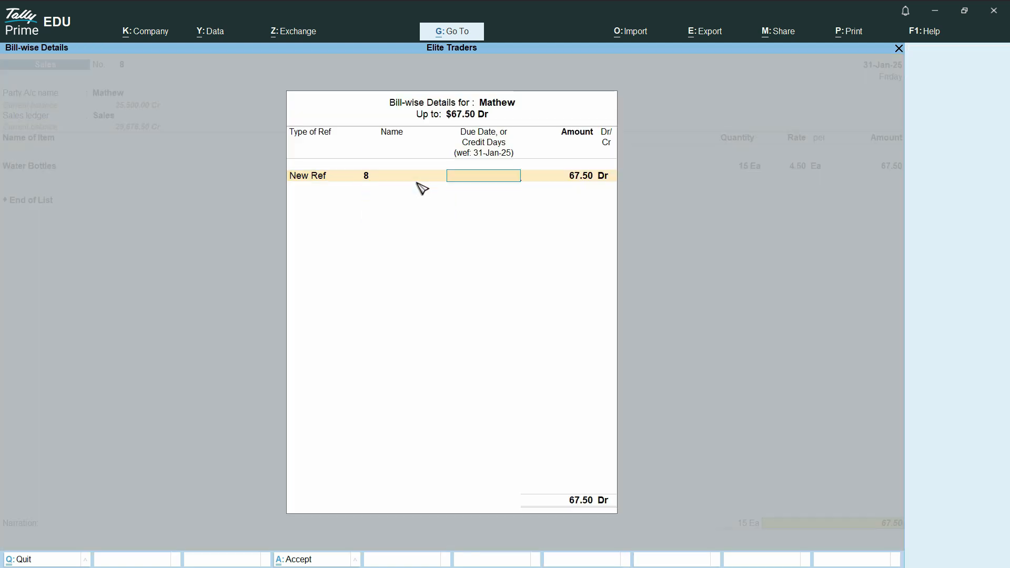
key("Return")
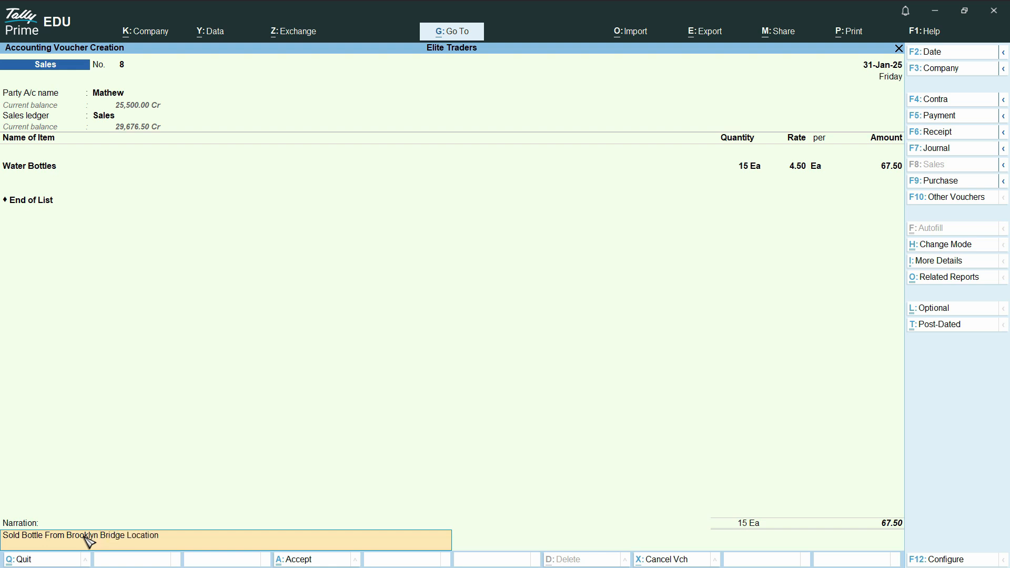
key("ctrl")
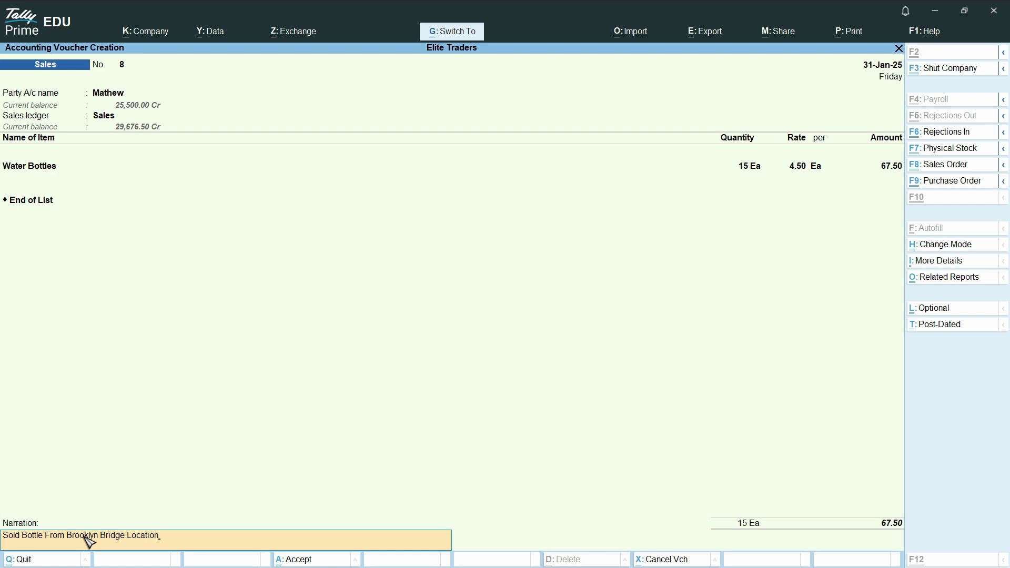
key("ctrl+a")
Close the blank voucher and open the Inventory Books Locations summary for New York.
key("Escape")
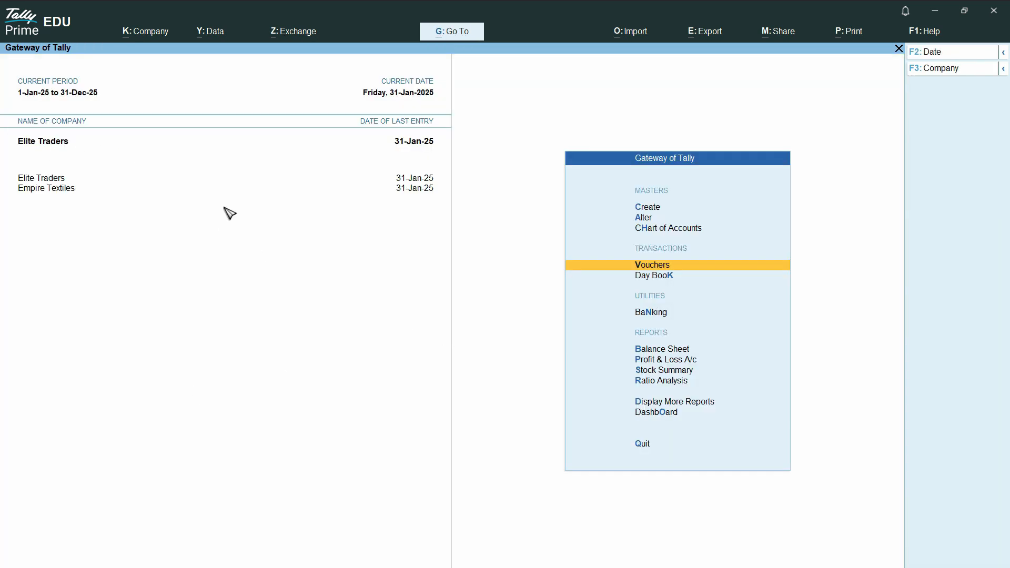
left_click(692, 408)
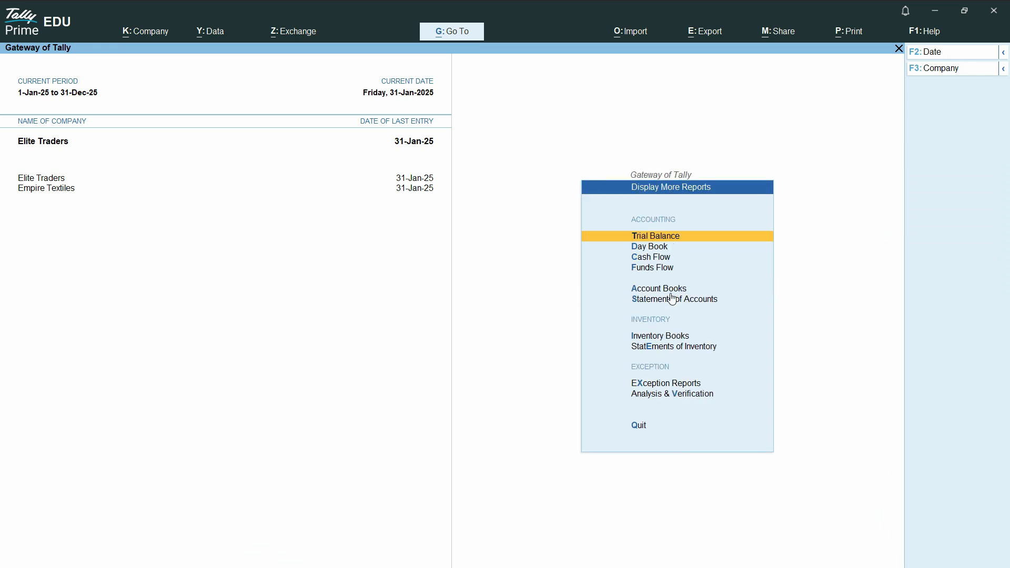
left_click(675, 338)
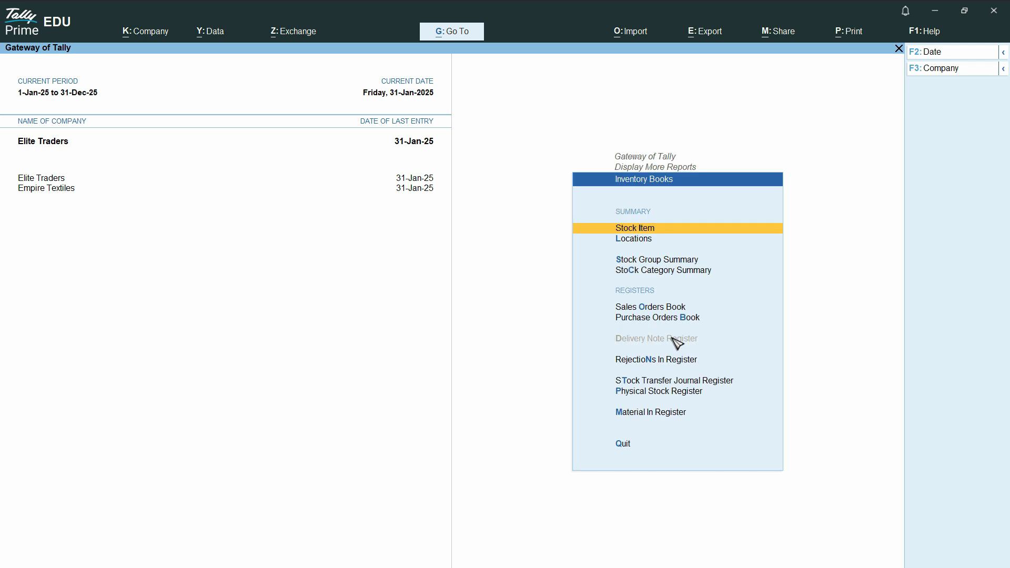
left_click(635, 243)
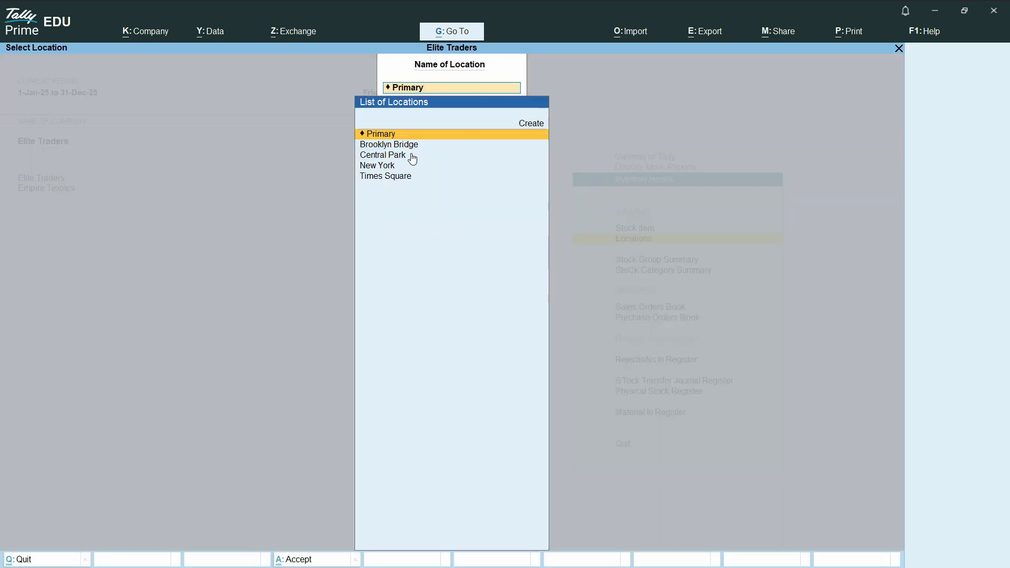
left_click(384, 169)
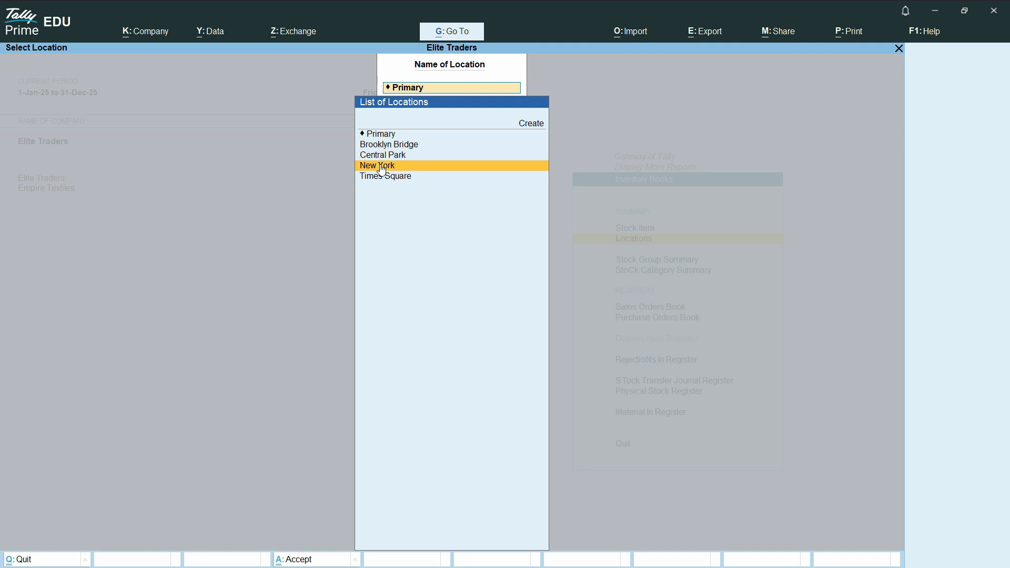
left_click(383, 169)
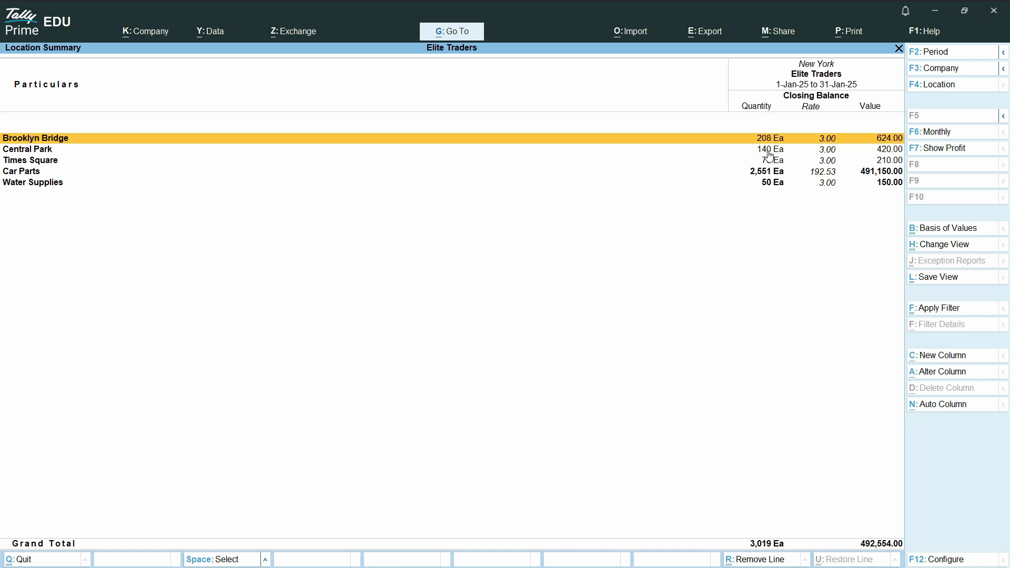
key("Down")
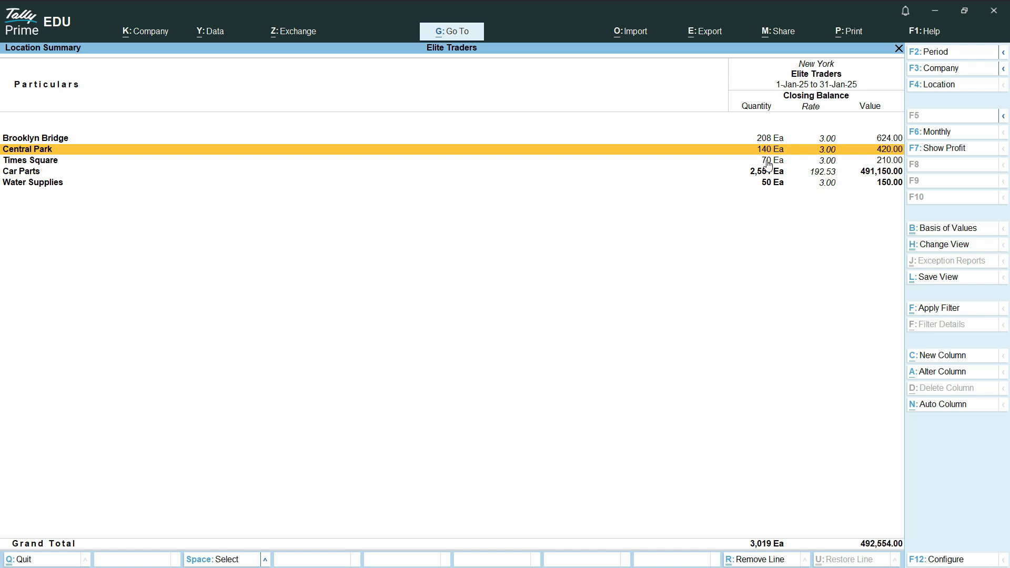
key("Down")
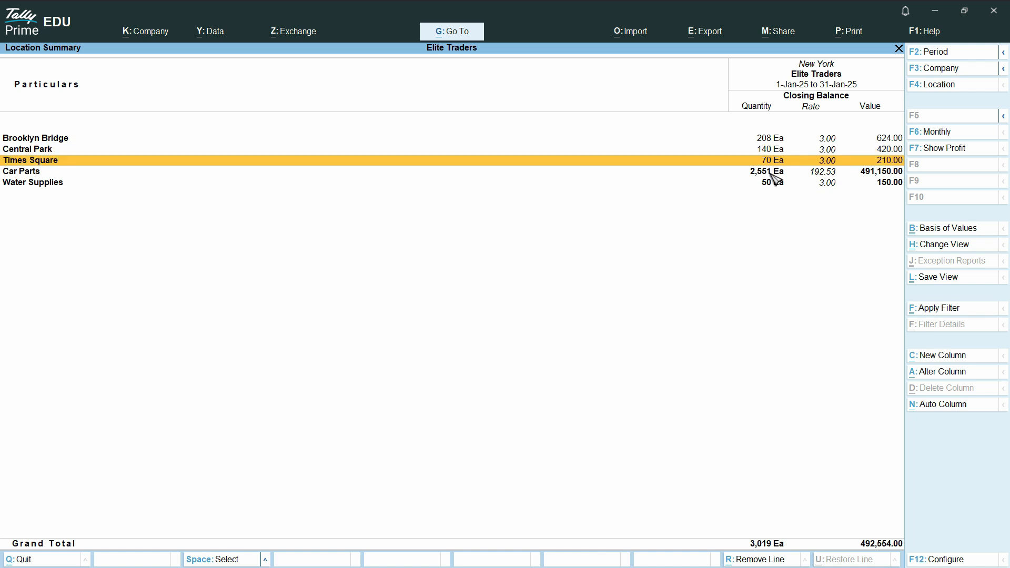
key("Down")
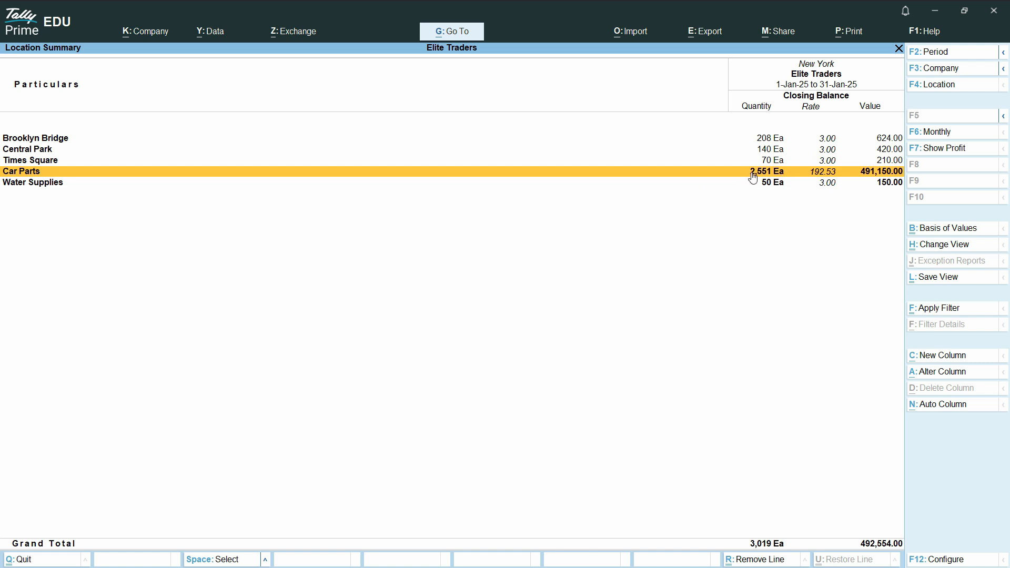
left_click(717, 171)
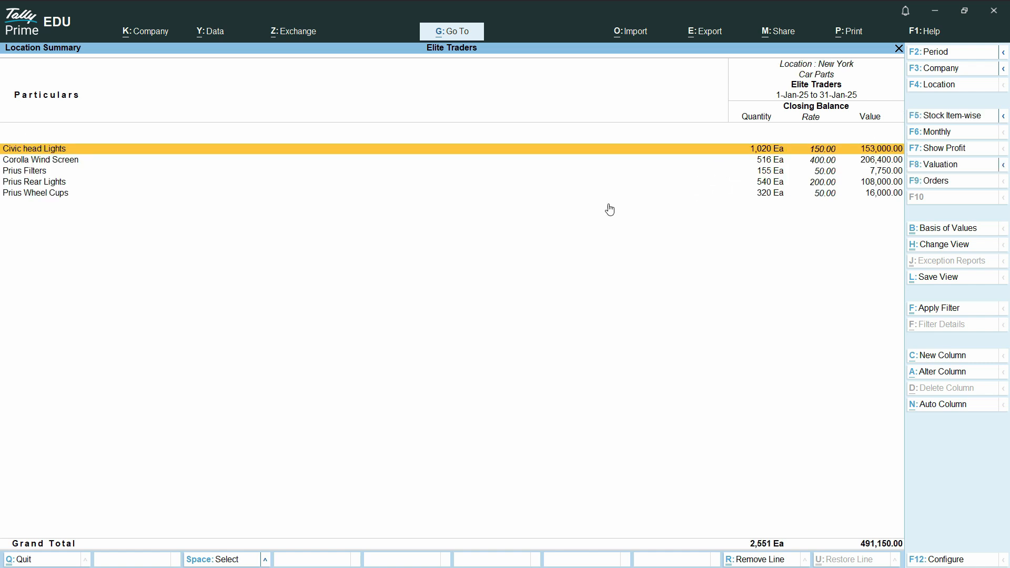
key("Escape")
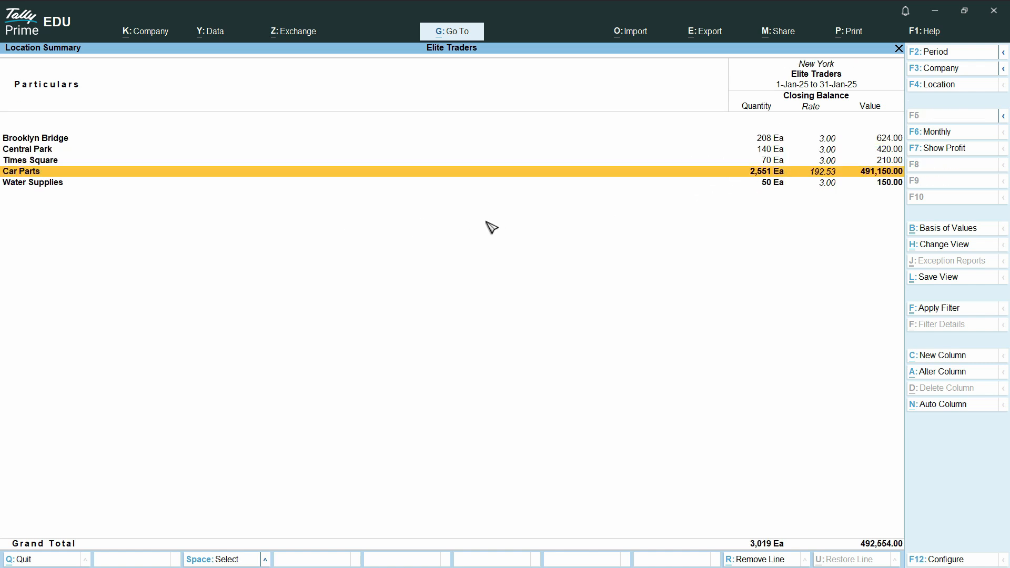
left_click(771, 184)
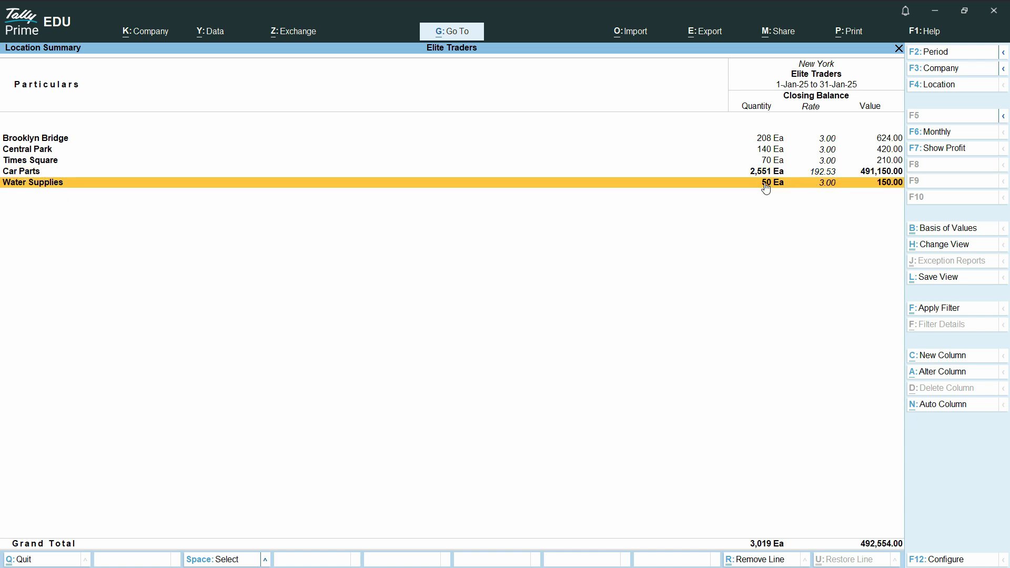
left_click(31, 172)
left_click(41, 141)
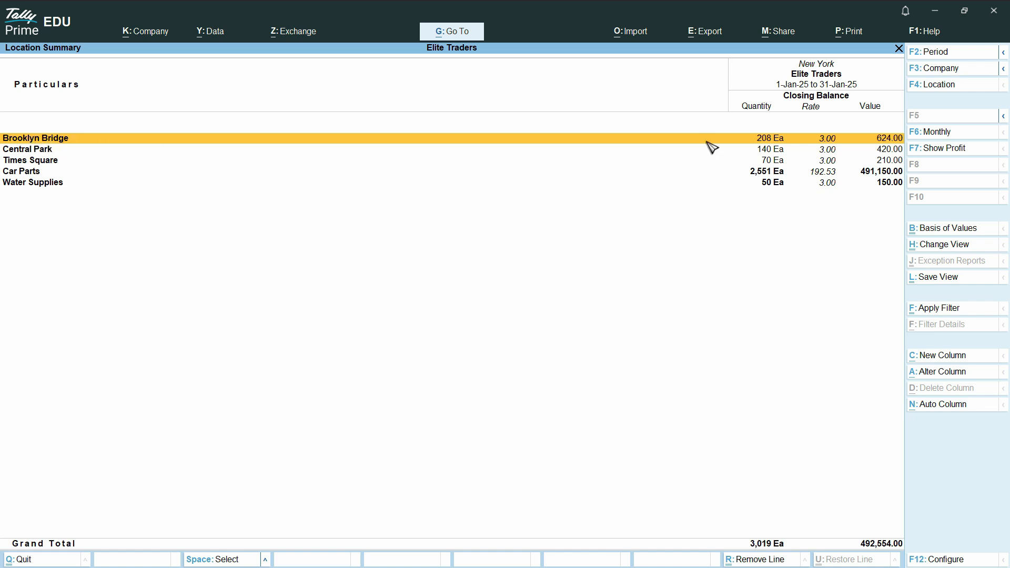
left_click(635, 142)
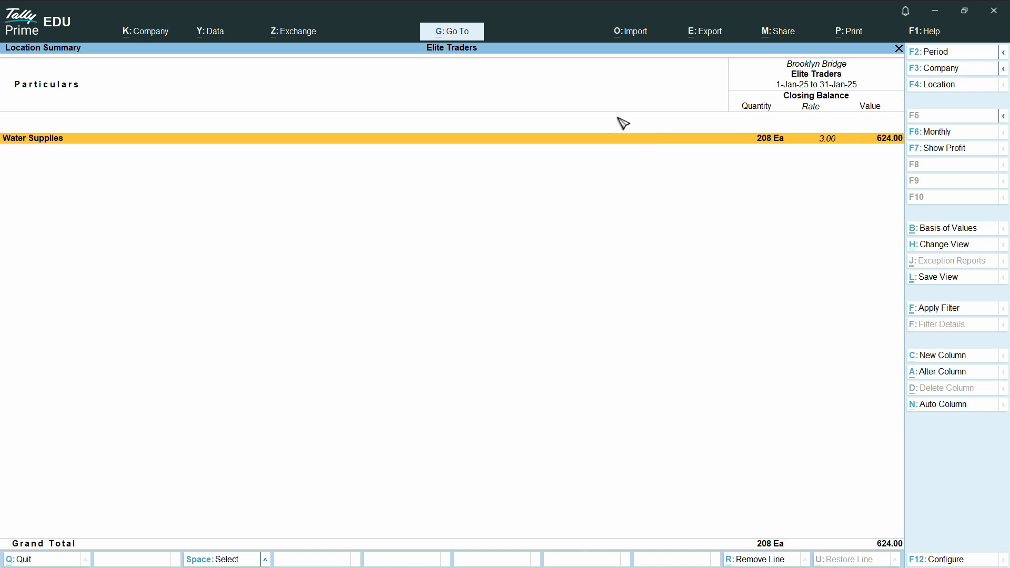
Drill from Water Supplies into the Water Bottles monthly summary and toggle the profit columns.
left_click(49, 144)
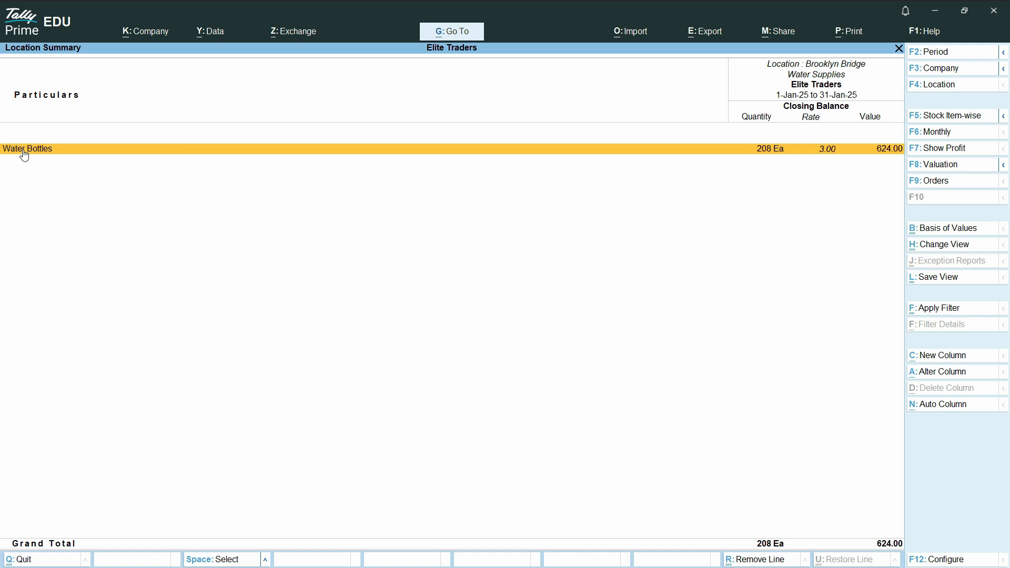
key("Return")
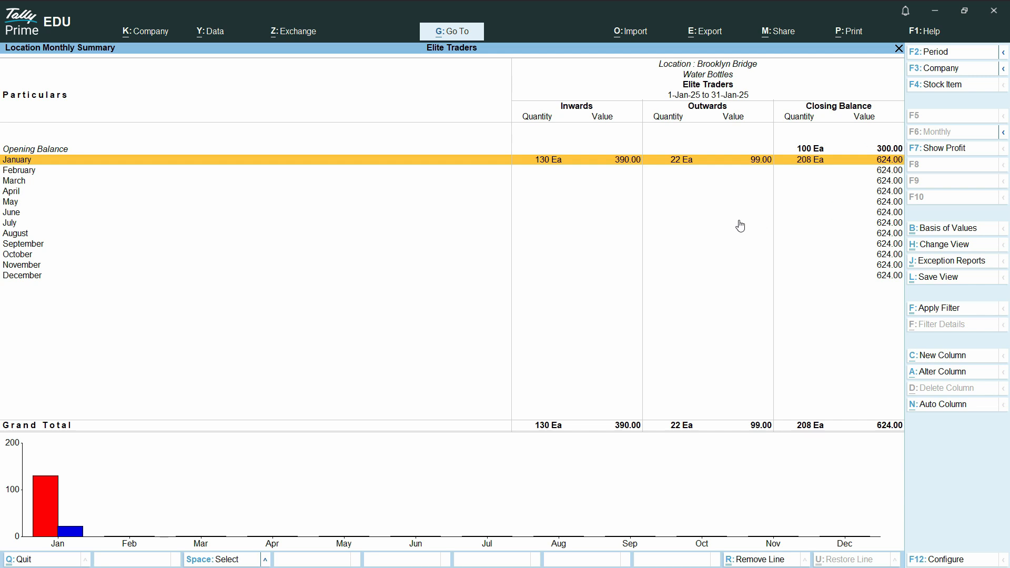
left_click(952, 154)
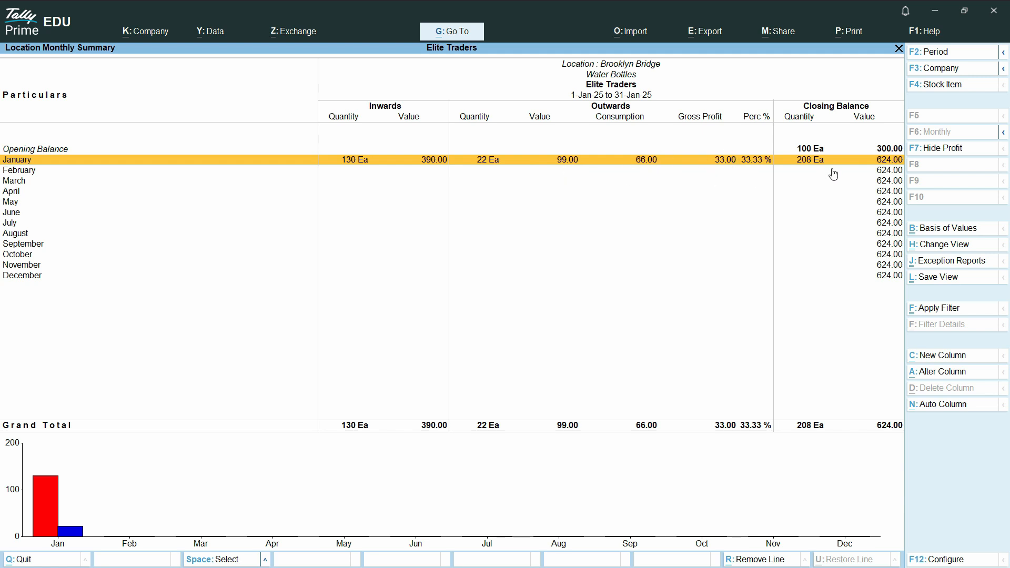
left_click(956, 155)
left_click(943, 150)
left_click(943, 150)
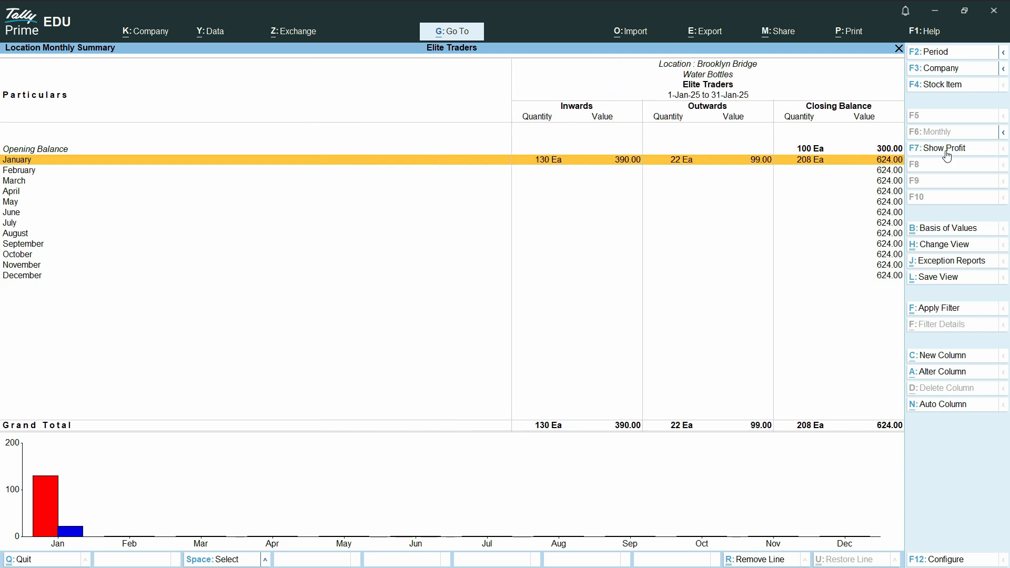
Open the January voucher list for Water Bottles at Brooklyn Bridge.
left_click(341, 163)
key("Escape")
left_click(470, 162)
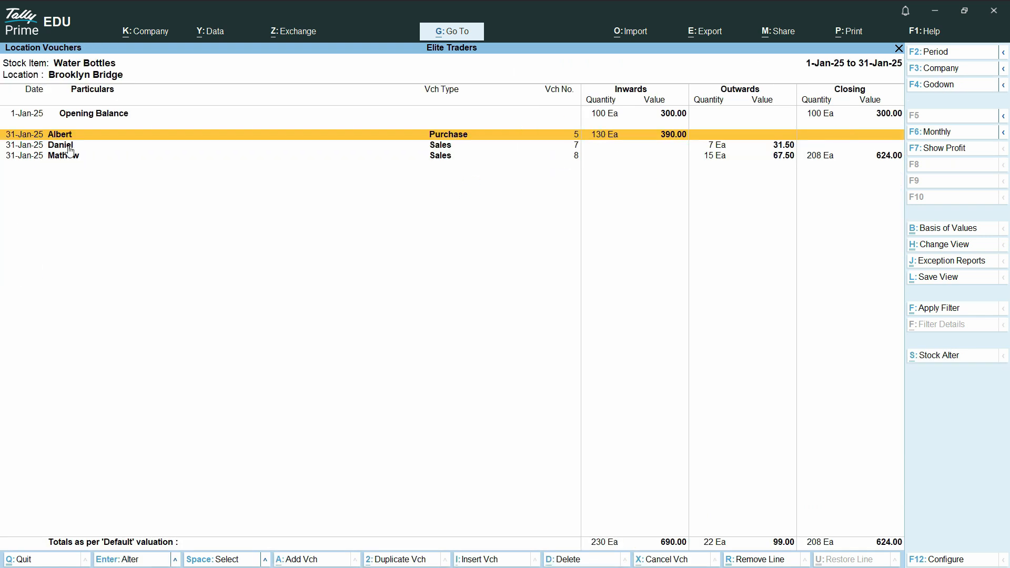
Open purchase voucher 5, leave it unchanged, and go back to the New York summary (3,019 Ea).
left_click(444, 147)
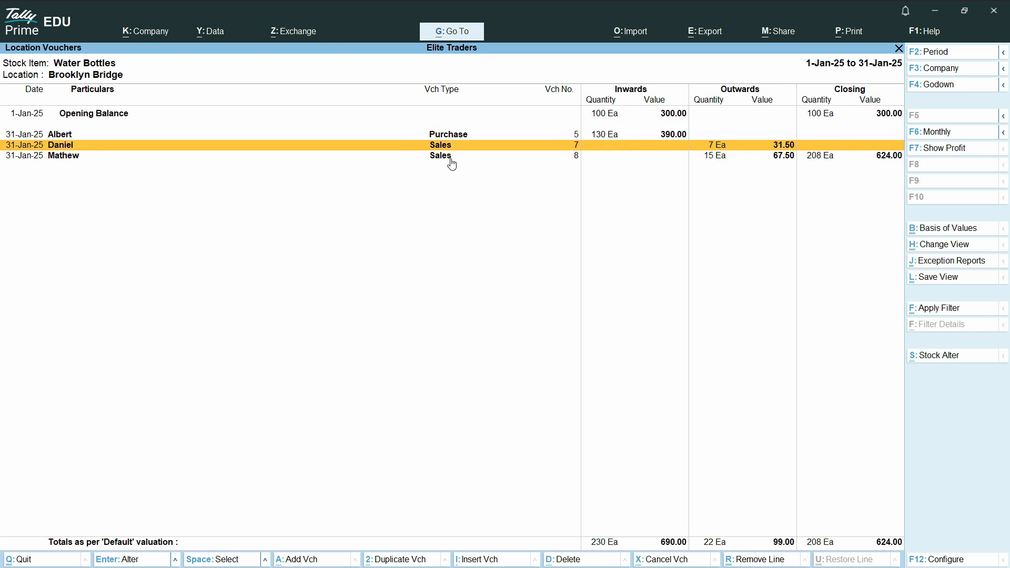
left_click(70, 135)
left_click(72, 136)
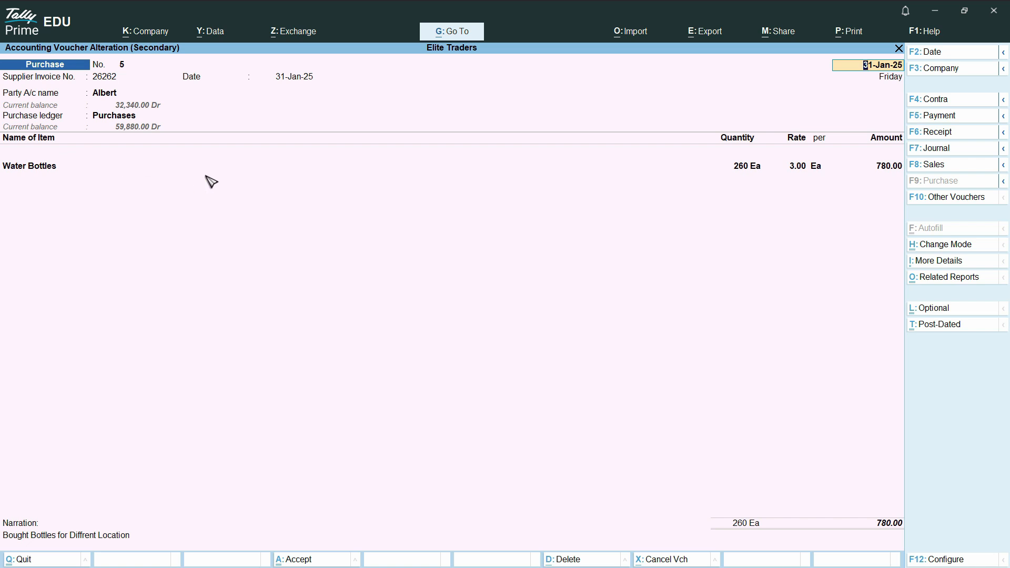
key("Escape")
key("y")
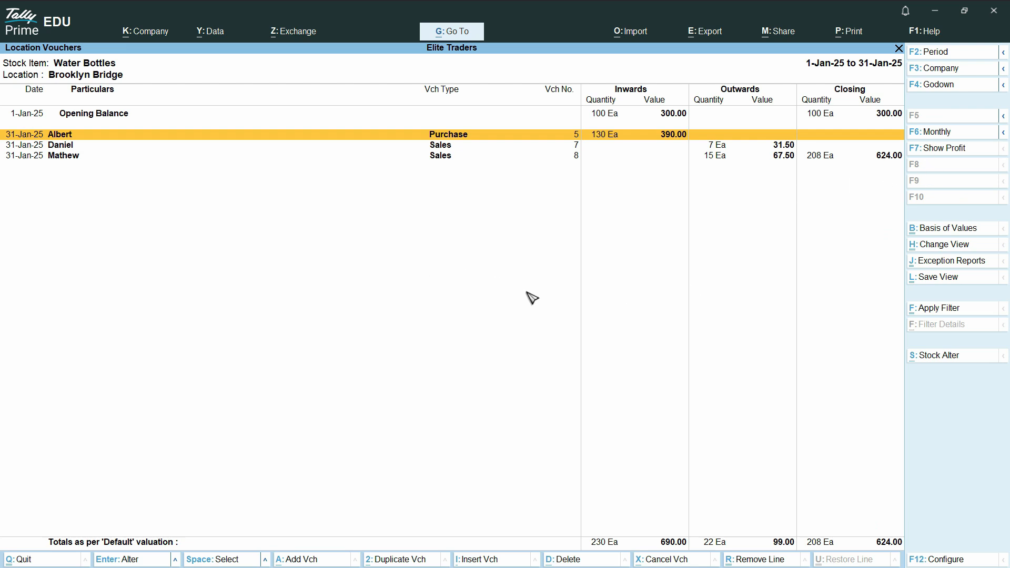
key("Escape")
key("Escape")
key("Escape")
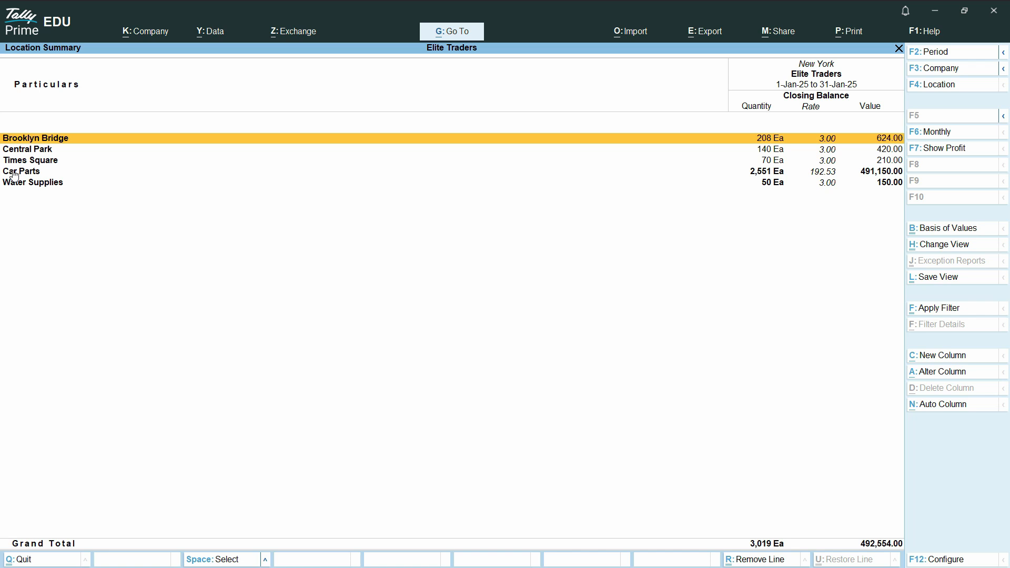
Leave the location summary and open the Car Parts stock group for alteration.
key("Escape")
key("Escape")
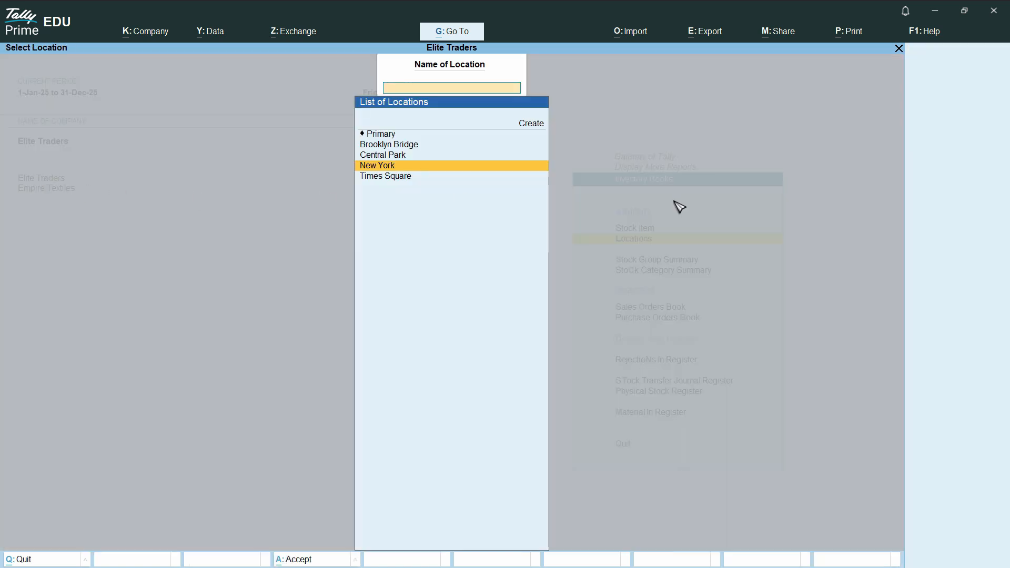
key("Escape")
key("Escape")
key("Escape")
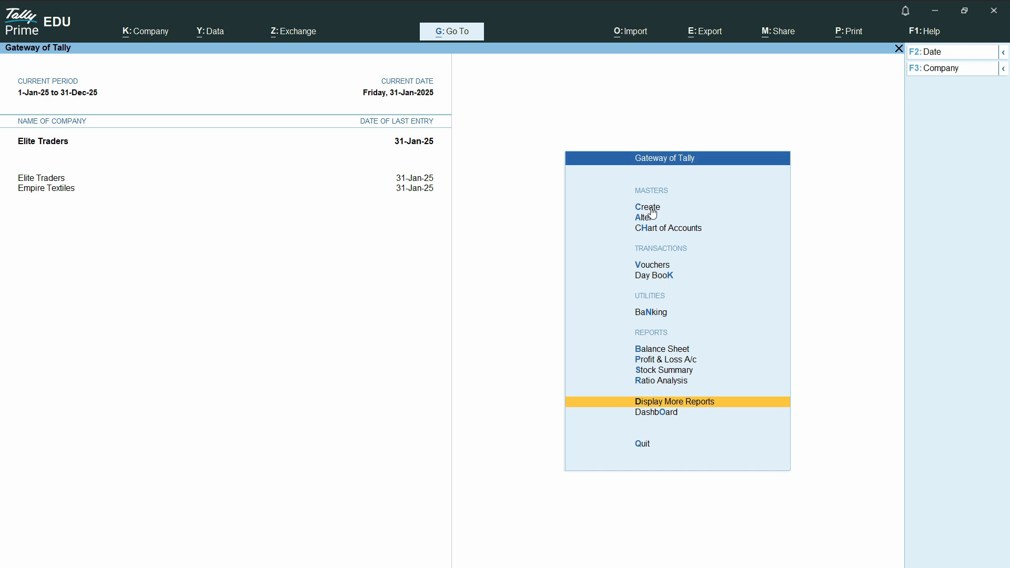
left_click(651, 218)
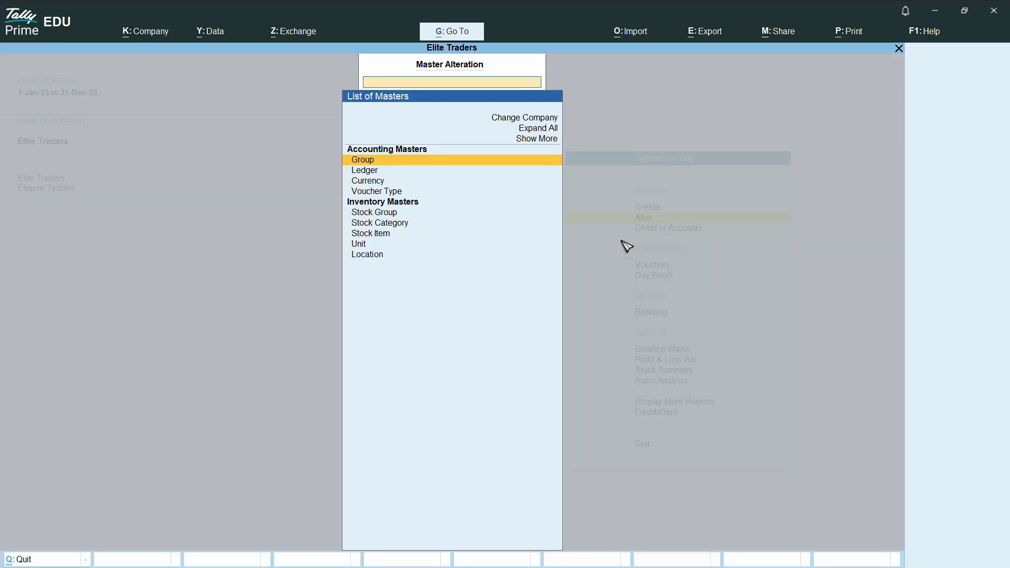
left_click(389, 219)
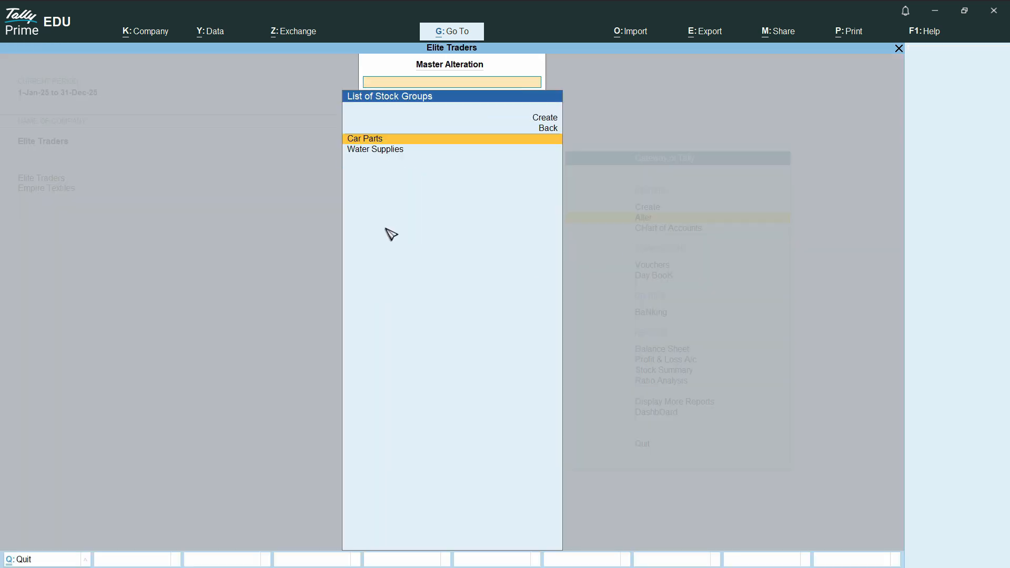
left_click(369, 140)
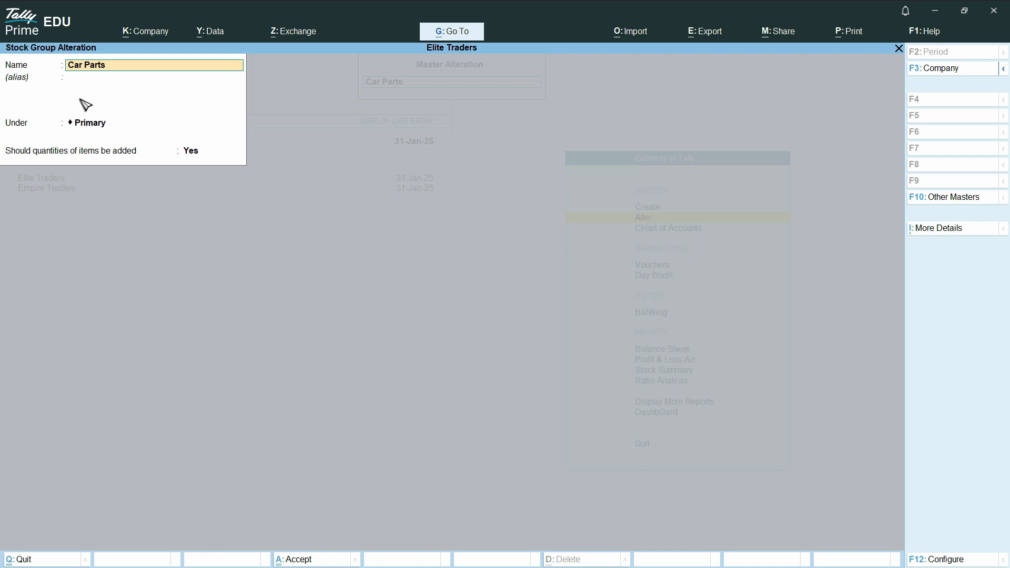
key("Return")
key("Return")
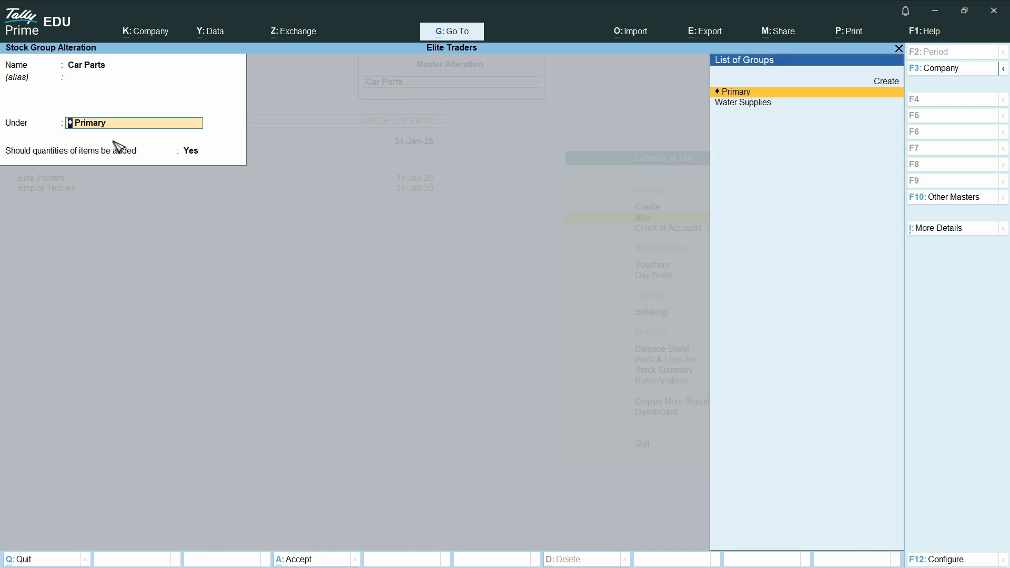
Create a new stock group named Cars under Primary.
type("Car")
key("alt+c")
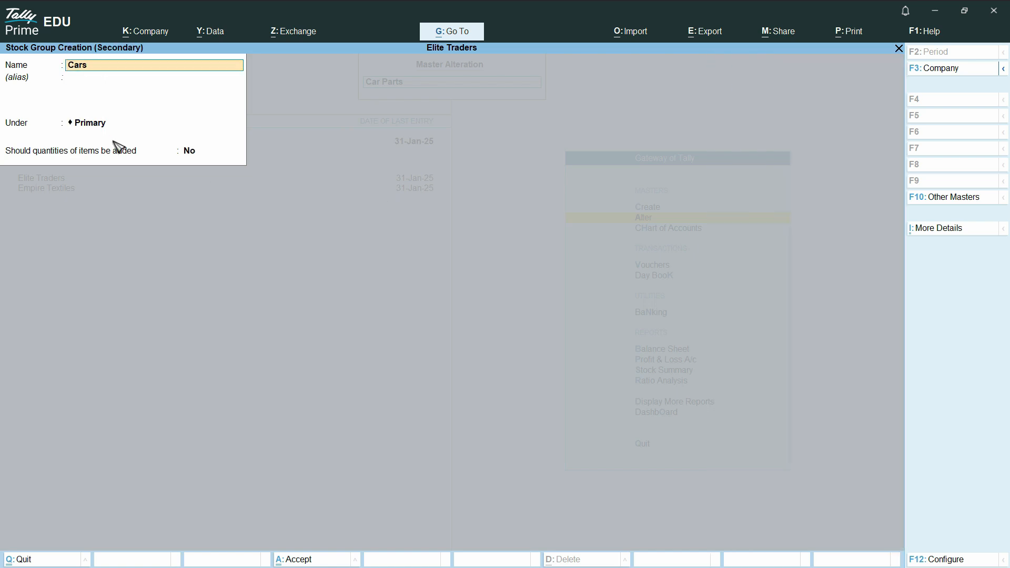
type("s")
key("Return")
key("Return")
key("ctrl+a")
key("Escape")
Exit the Car Parts group alteration without changes, back to the masters list.
key("Escape")
key("Return")
key("Escape")
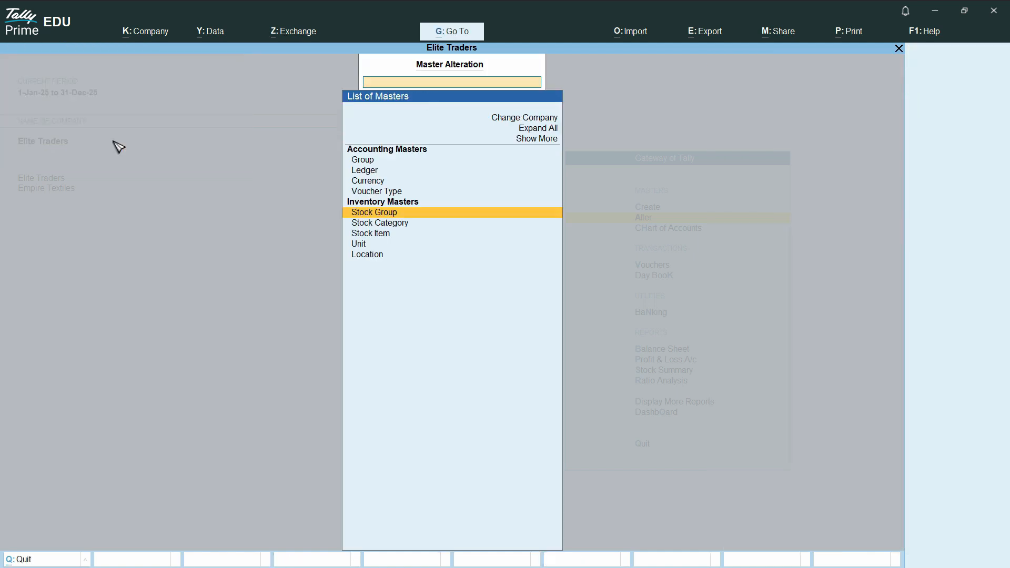
key("Return")
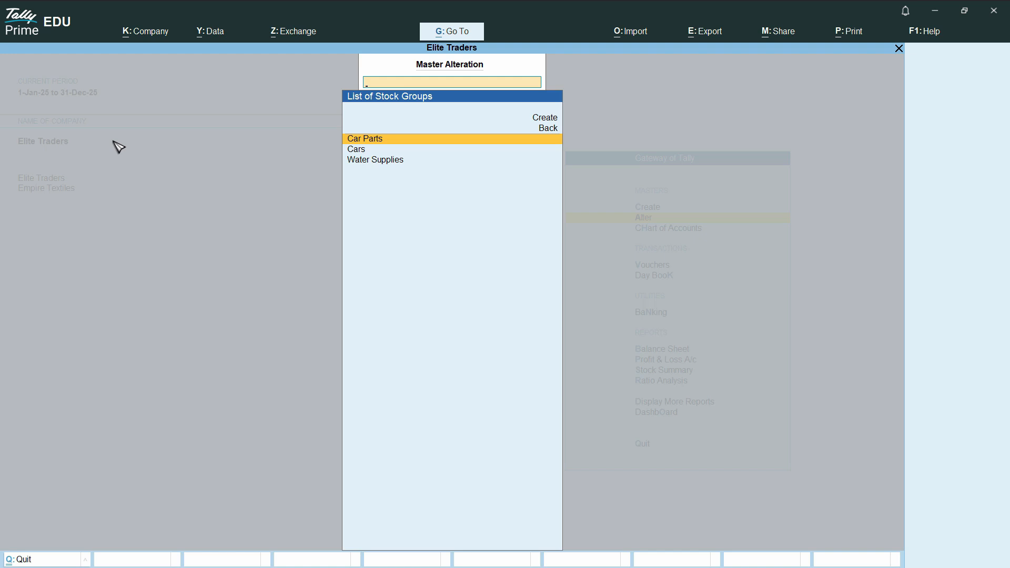
key("Return")
key("Escape")
key("Escape")
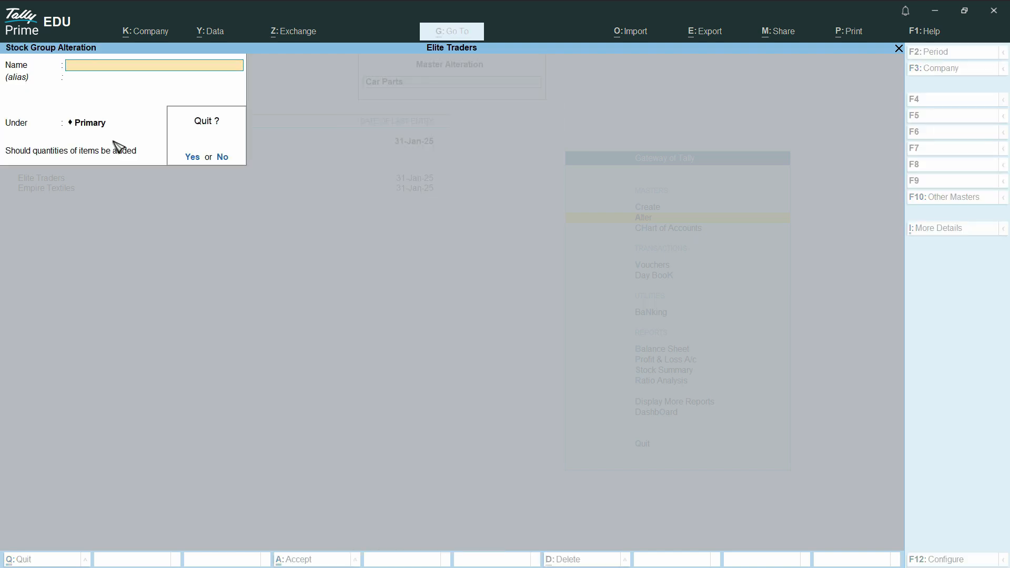
key("Return")
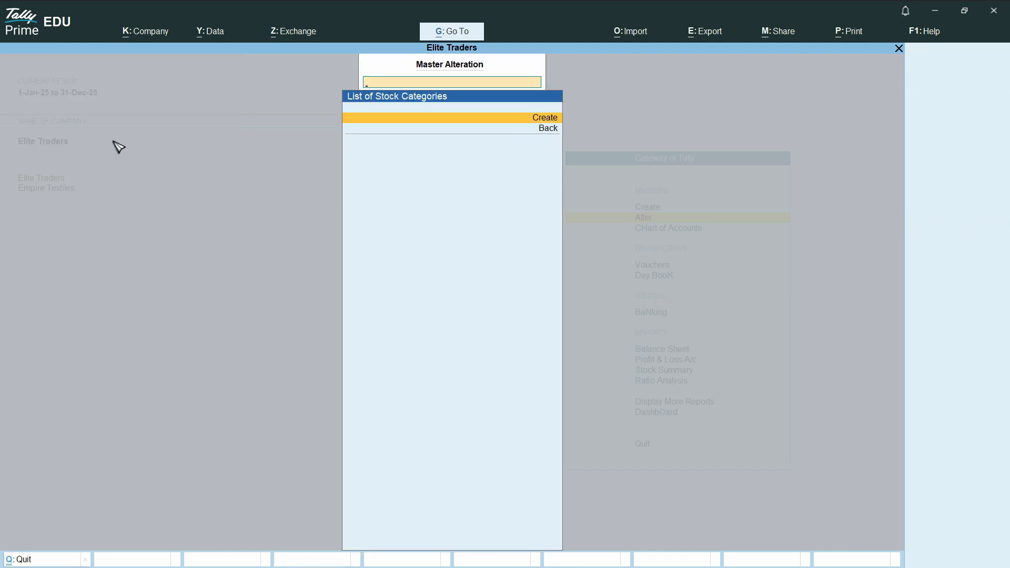
key("Escape")
Check Civic head Lights stays in Car Parts, then return to the Gateway.
key("Down")
key("Return")
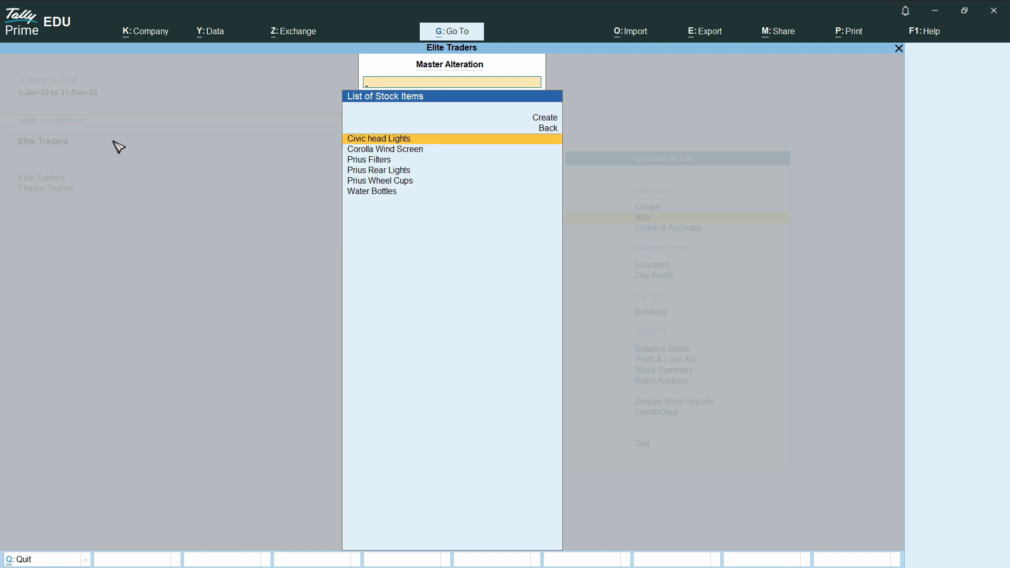
key("Return")
key("Return")
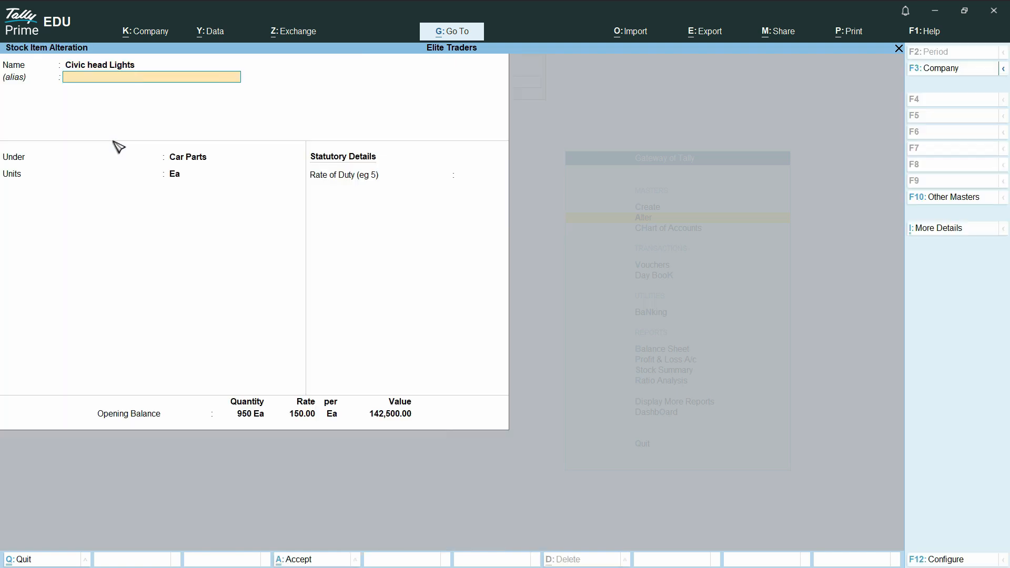
key("Return")
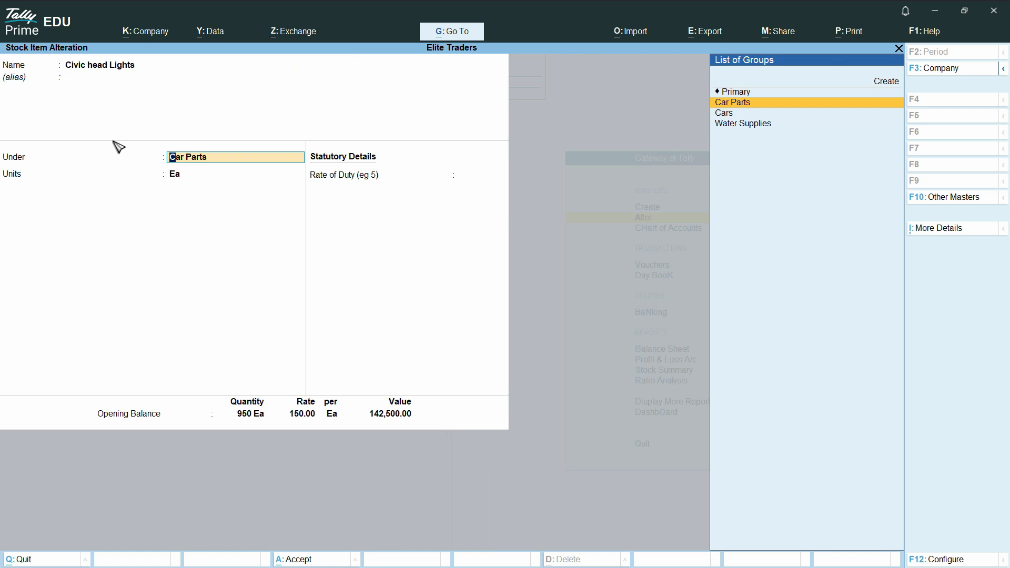
key("Return")
key("Escape")
key("Escape")
key("Down")
key("Down")
key("Down")
key("Down")
key("Down")
key("Down")
key("Down")
key("Down")
key("Down")
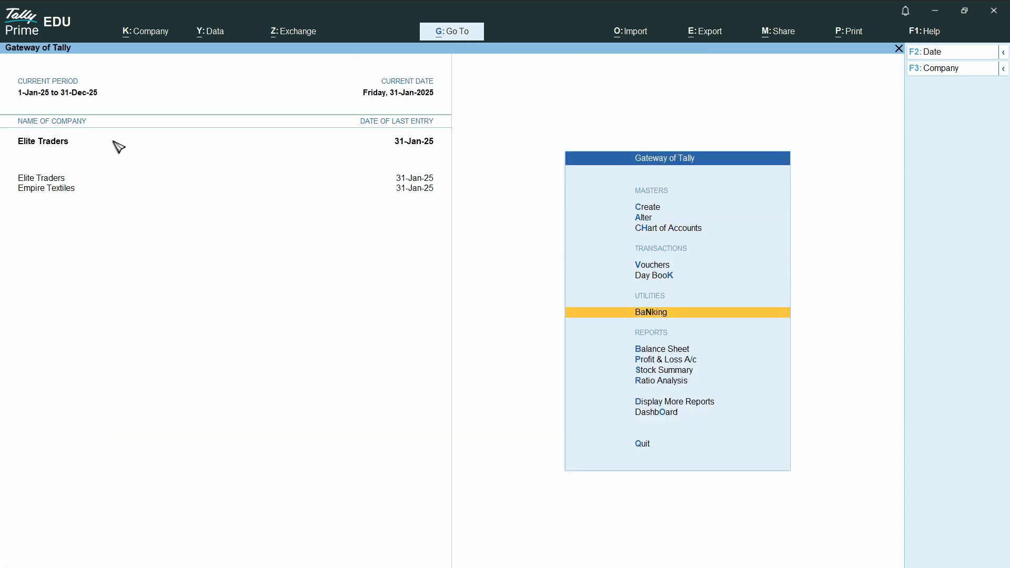
Display the New York location summary via Statements of Inventory > Locations.
key("Return")
key("Down")
key("Down")
key("Down")
key("Down")
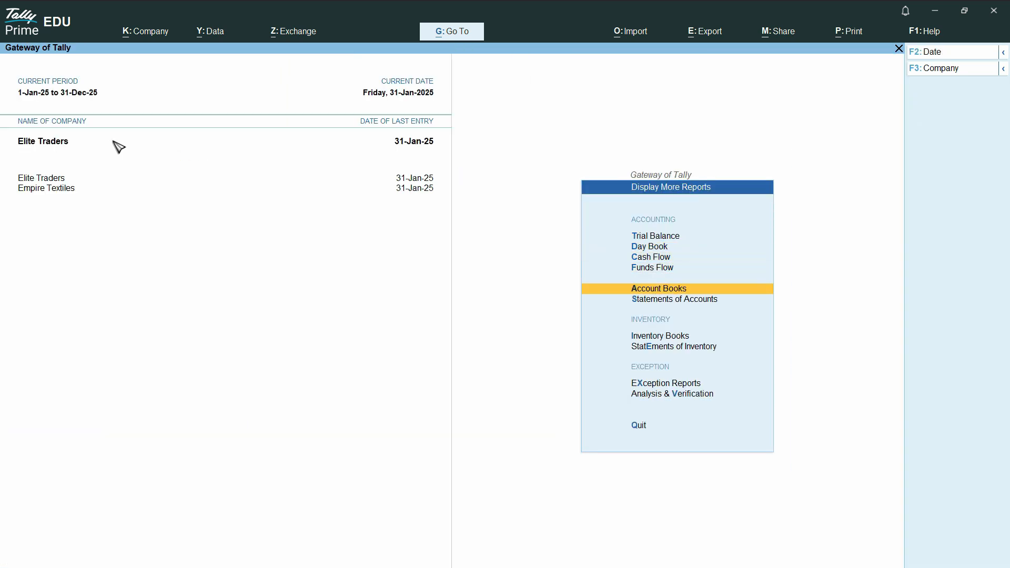
key("Return")
key("Escape")
key("Down")
key("Down")
key("Return")
key("Down")
key("Down")
key("Down")
key("Up")
key("Up")
key("Return")
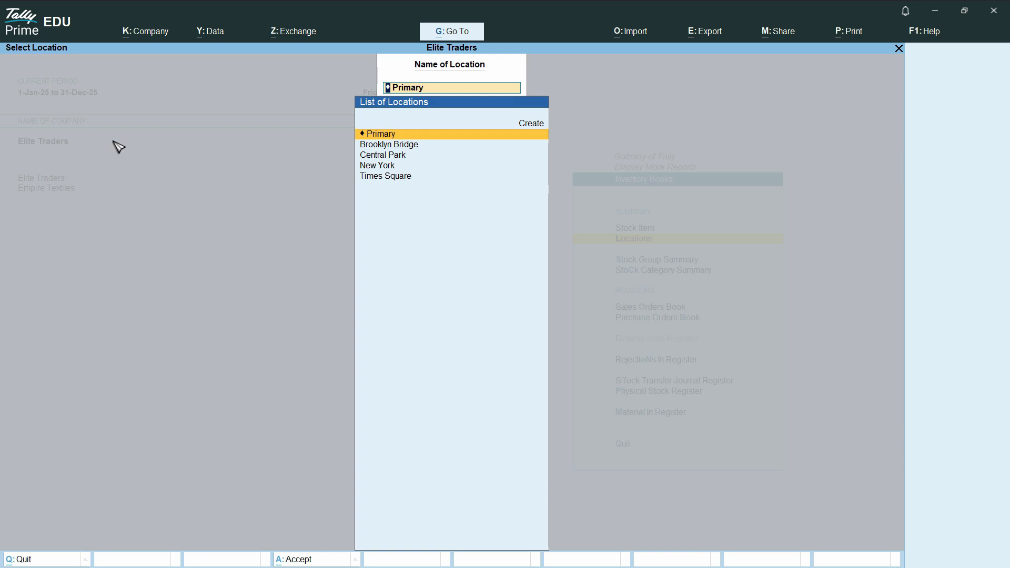
key("Down")
key("Down")
key("Down")
key("Return")
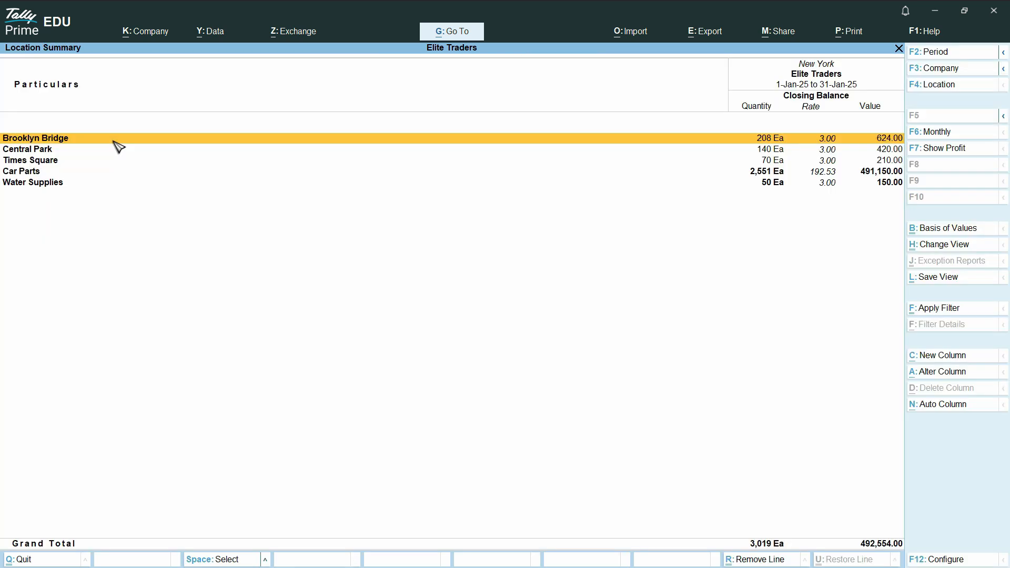
Abandon the duplicate Newyork location and the unfinished New York edit.
key("Down")
key("Down")
key("Down")
key("ctrl+Return")
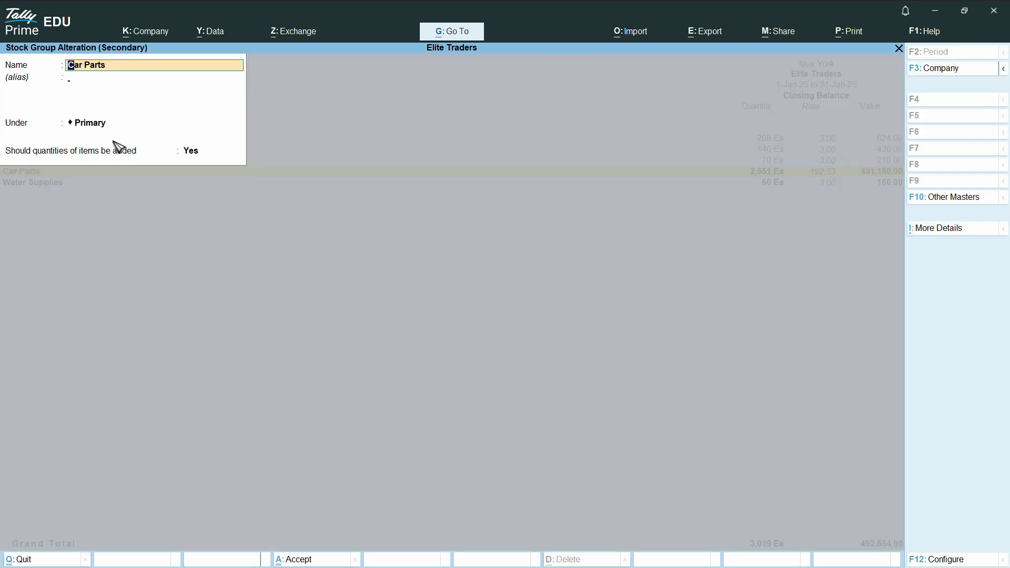
key("Return")
key("Return")
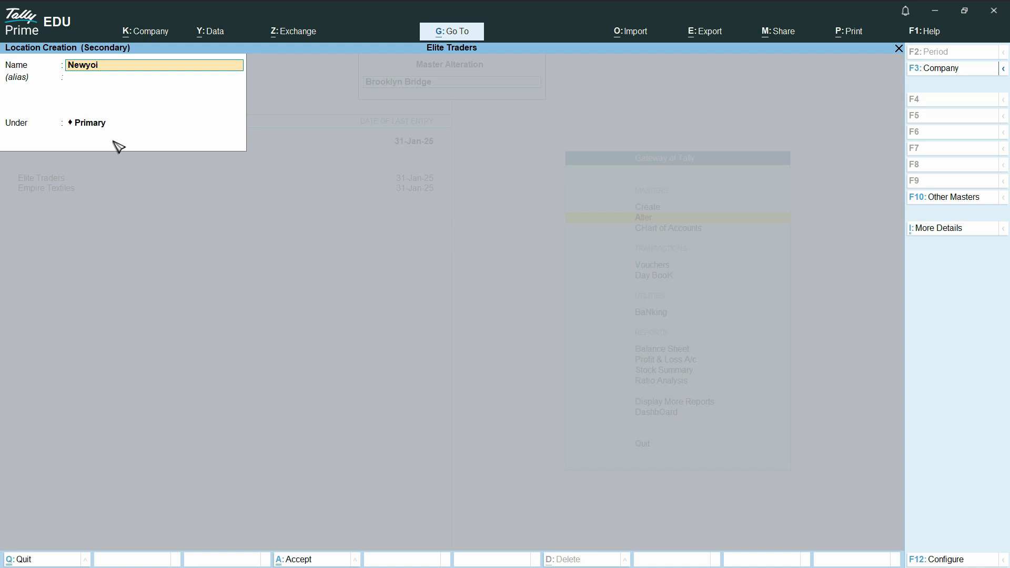
key("Return")
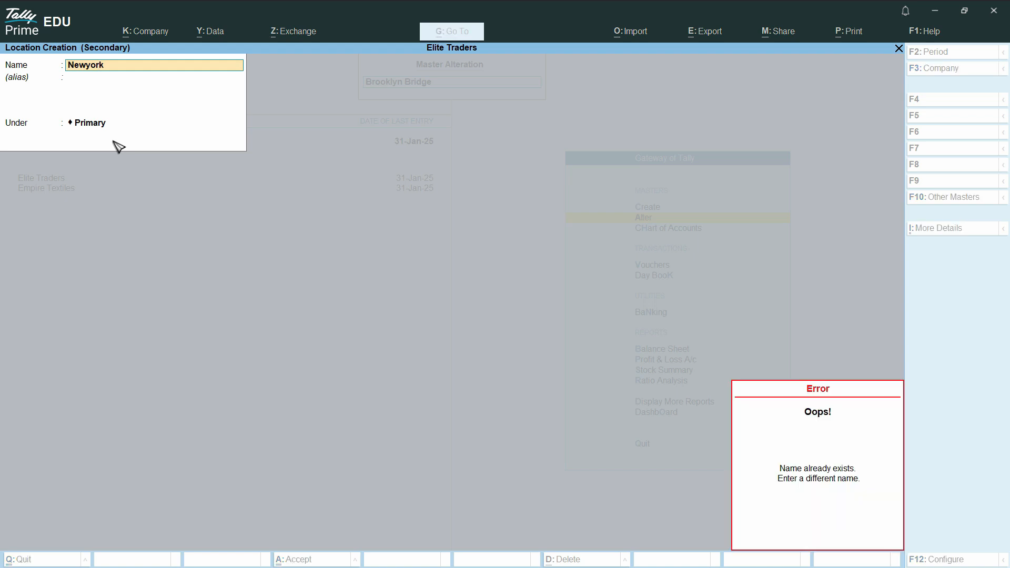
key("Escape")
key("Escape")
key("y")
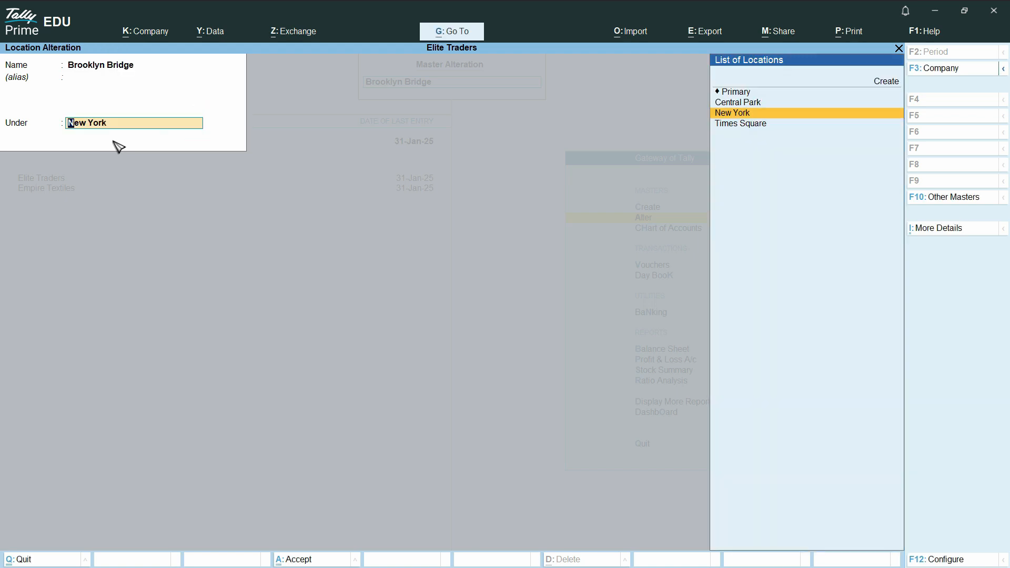
key("Return")
key("Return")
type("M")
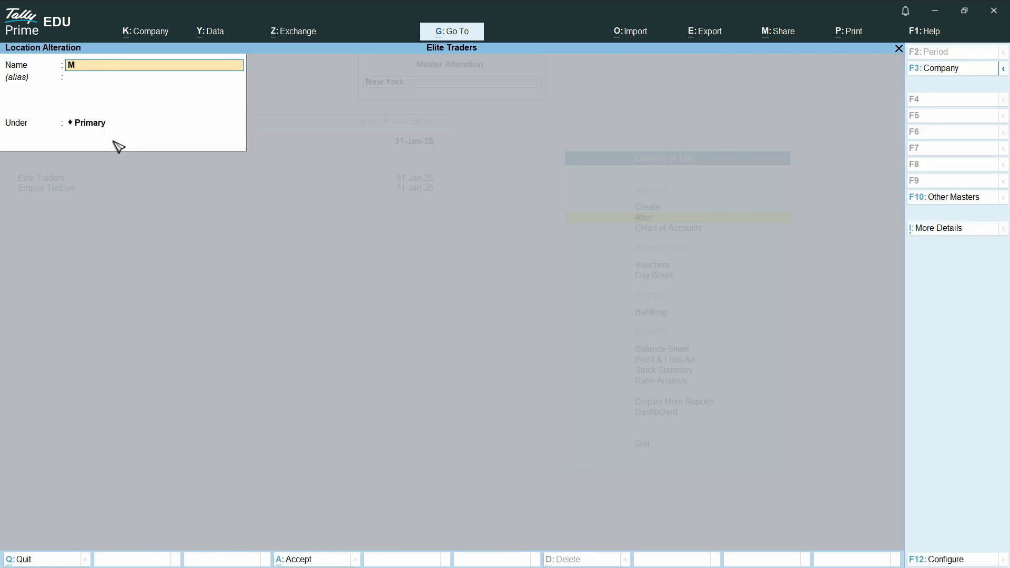
key("Escape")
key("Escape")
key("Escape")
key("Escape")
Dismiss the quit prompt and open the List of Locations under Alter.
key("Down")
key("Down")
key("Down")
key("Down")
key("Up")
key("Up")
key("Up")
key("Up")
key("Up")
key("Down")
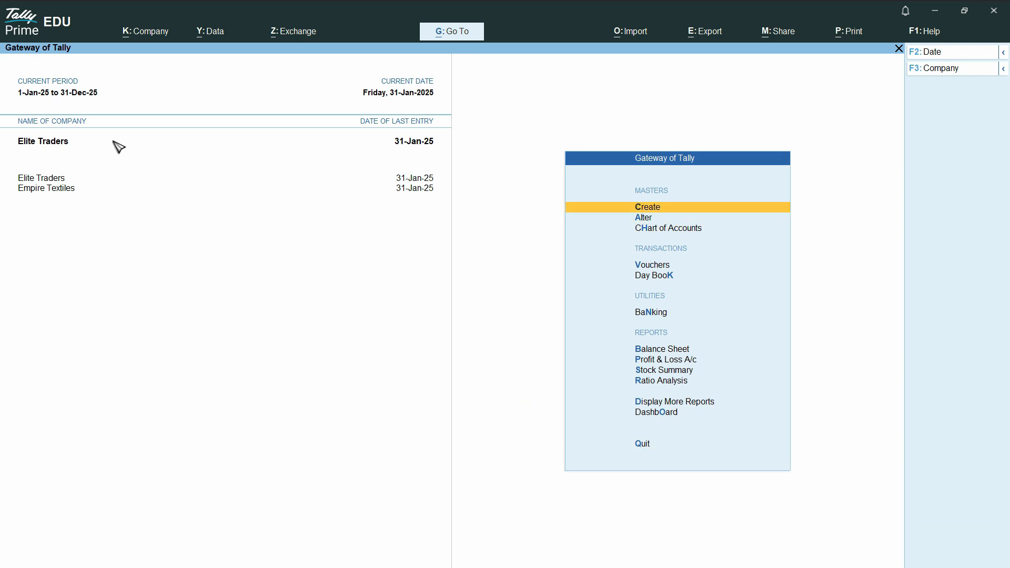
key("Down")
key("Down")
key("Up")
key("Up")
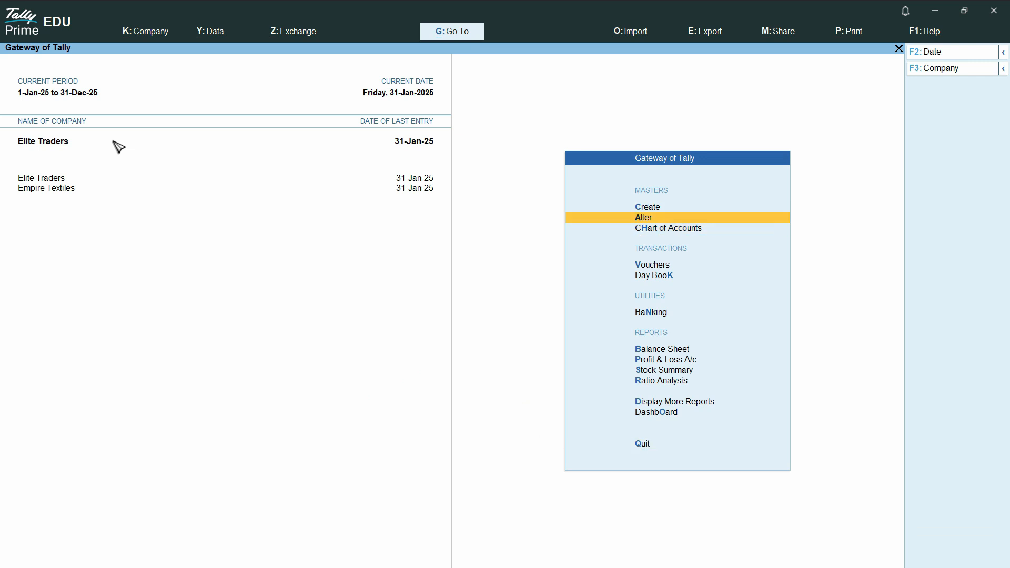
key("Escape")
key("Escape")
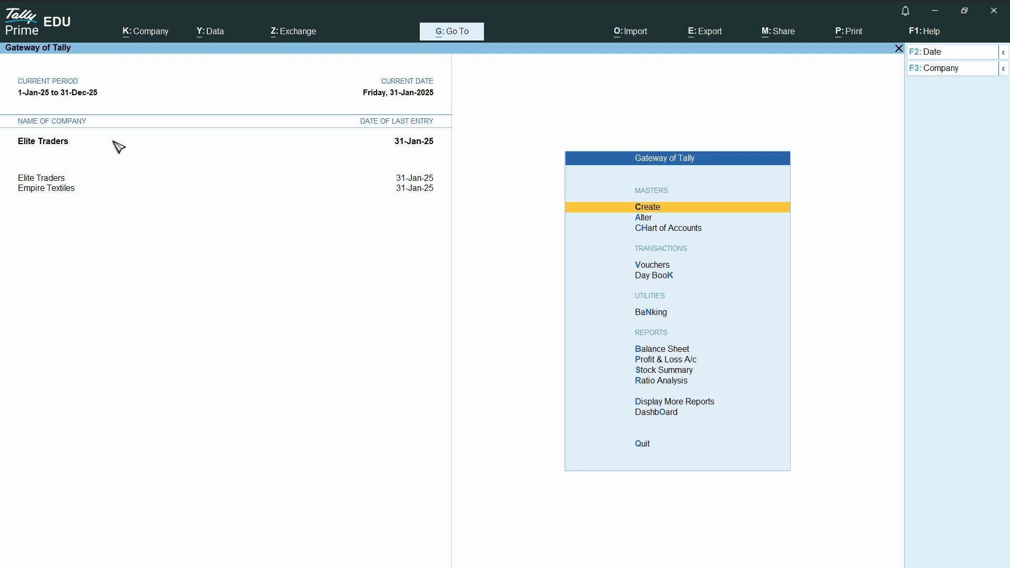
key("Down")
key("Return")
key("Down")
key("Down")
key("Down")
key("Down")
key("Down")
key("Down")
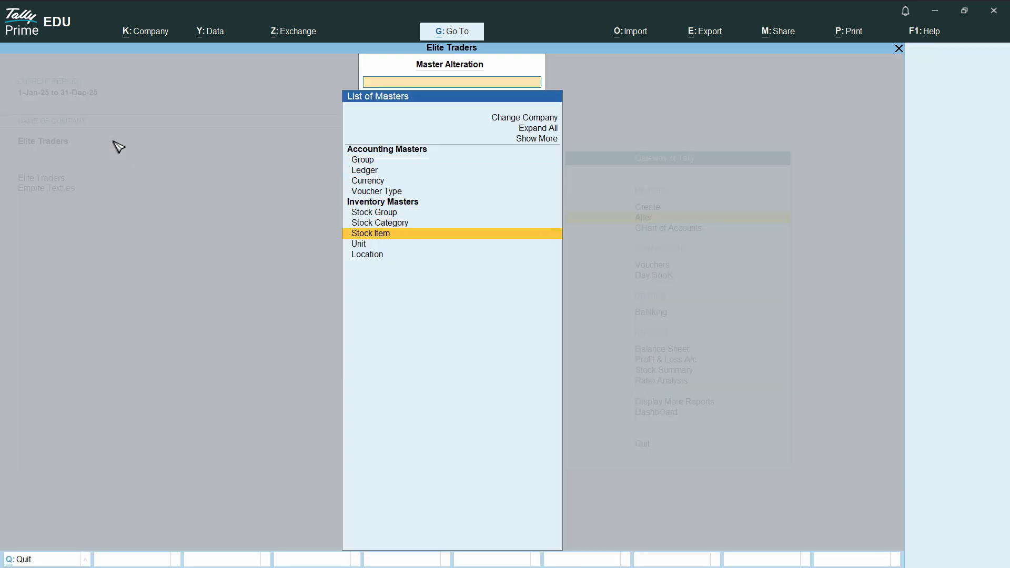
key("Down")
key("Down")
key("Return")
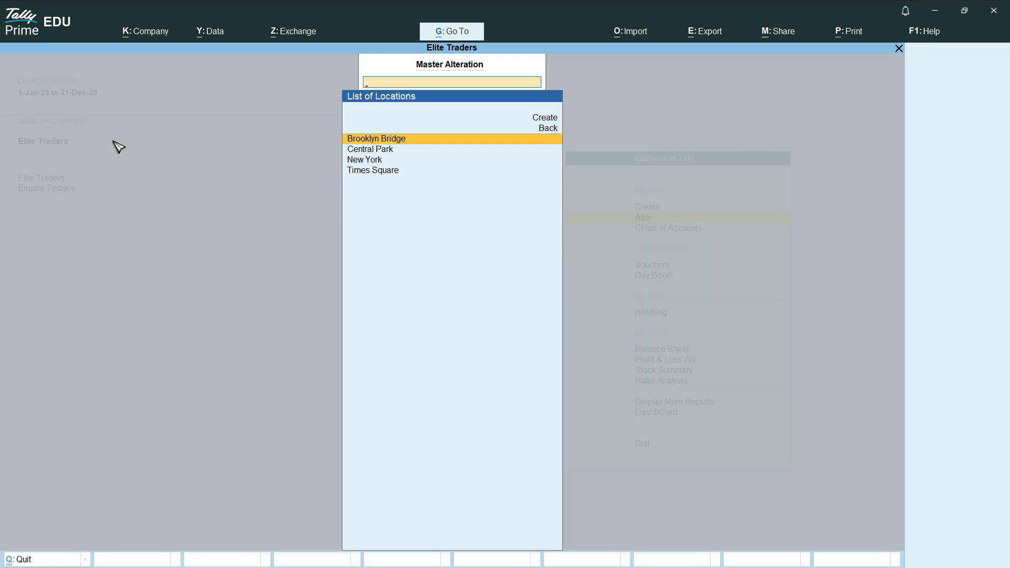
key("Down")
key("Down")
Rename the New York location to Main Location and save it.
key("Return")
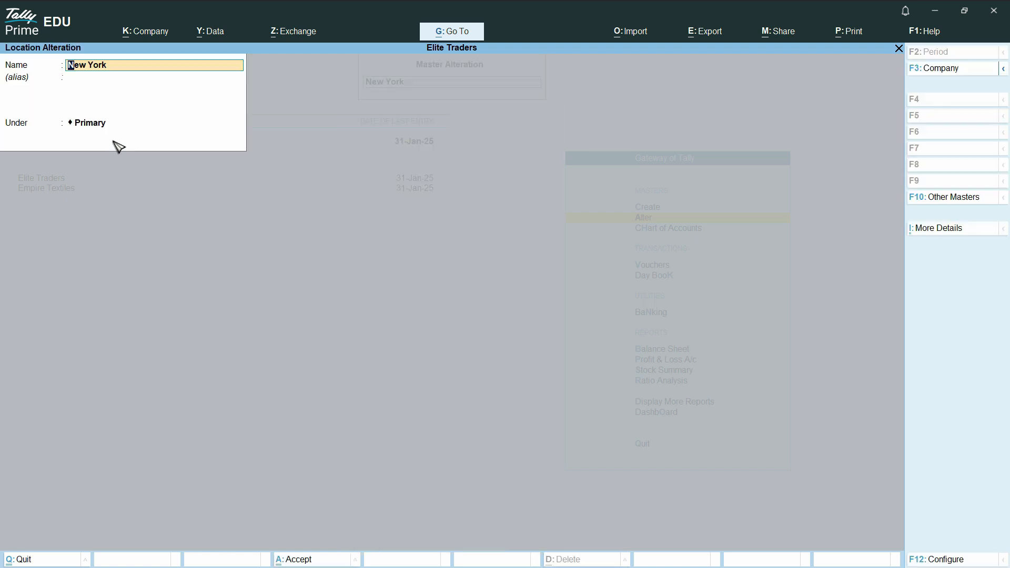
type("Mi")
key("Return")
key("ctrl+a")
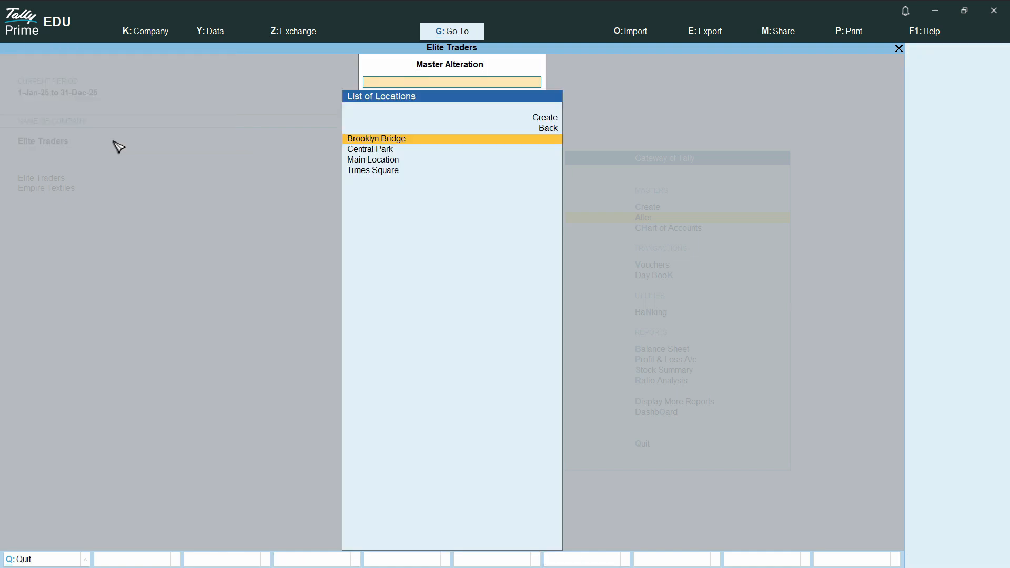
key("Up")
key("Up")
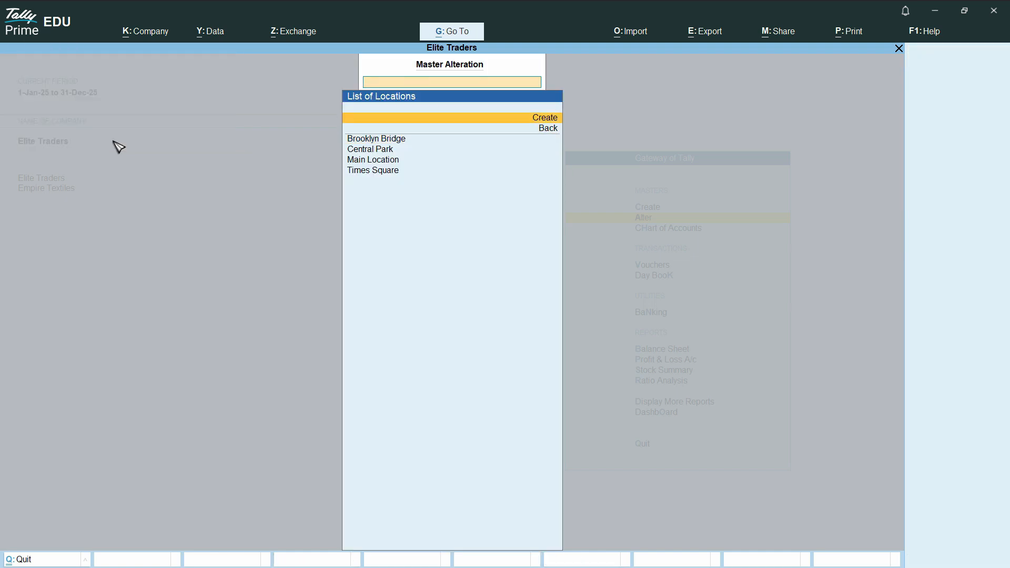
Create a New York location with Main Location as its parent.
key("Return")
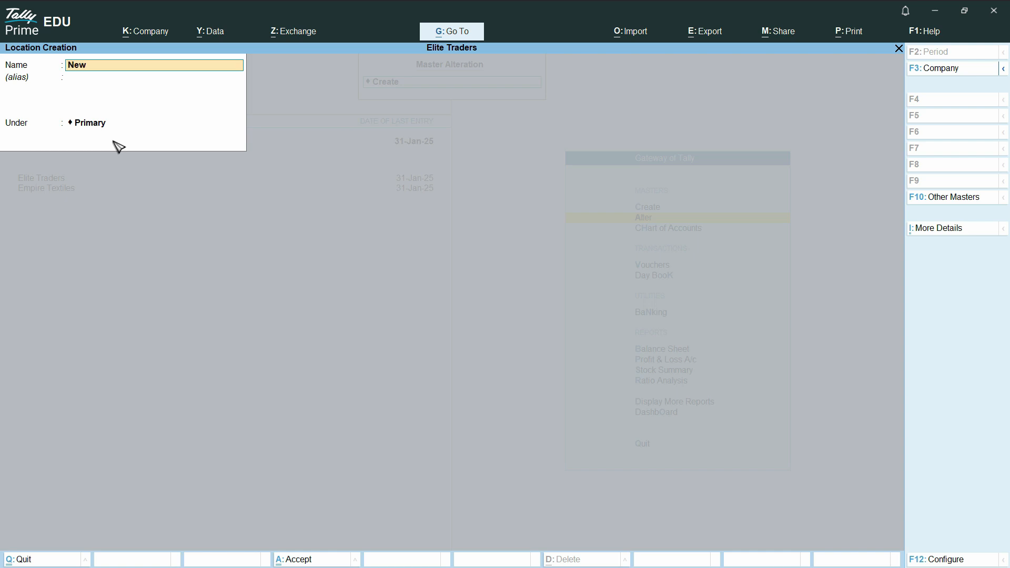
type("New York")
key("Return")
key("ctrl")
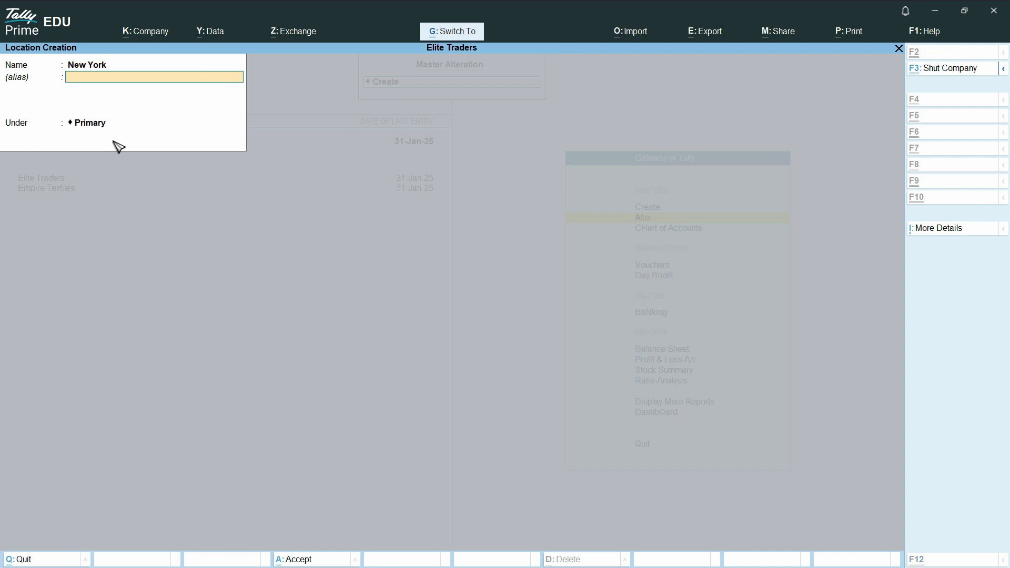
key("Return")
key("Down")
key("Down")
key("Down")
key("Return")
key("ctrl+a")
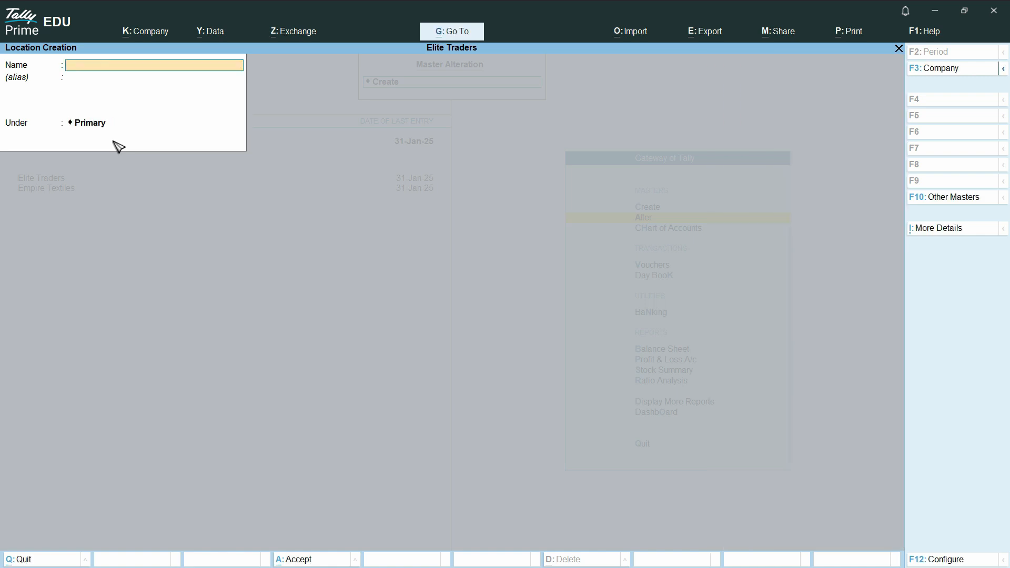
Close the empty creation form and open Brooklyn Bridge for alteration.
key("Escape")
key("Down")
key("Down")
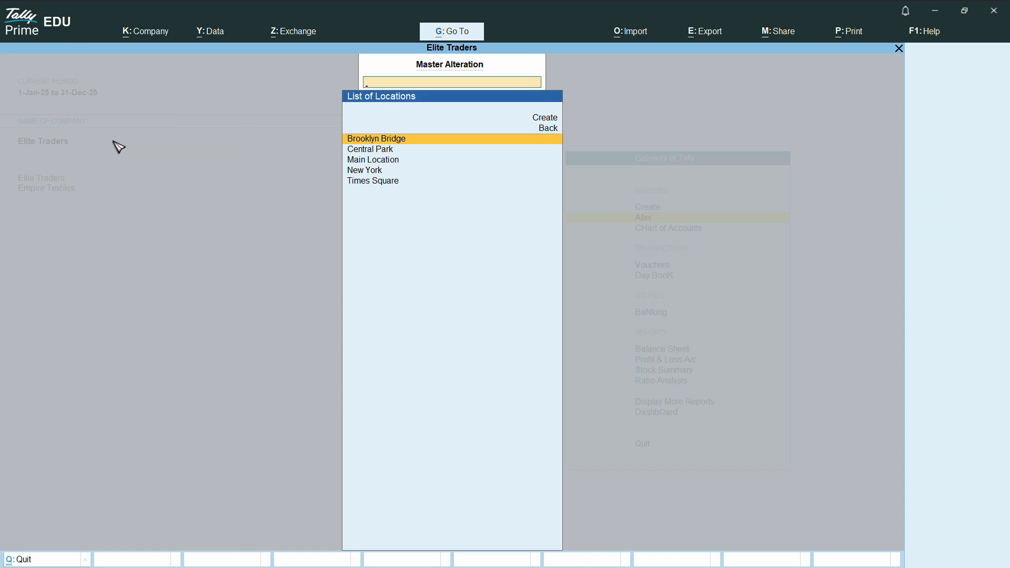
key("Return")
Move Brooklyn Bridge and Central Park under the New York location.
key("Return")
key("Return")
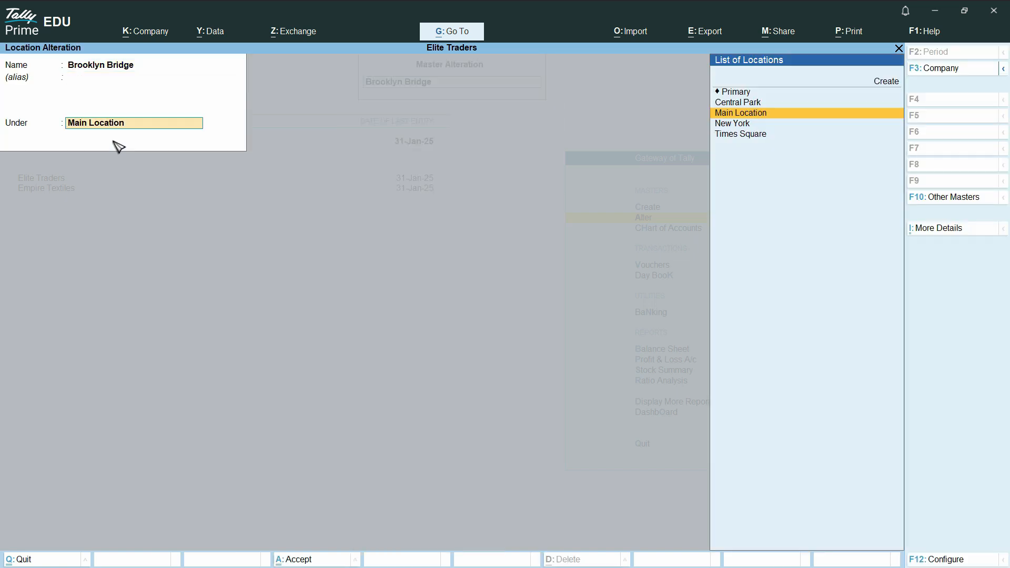
key("Down")
key("Return")
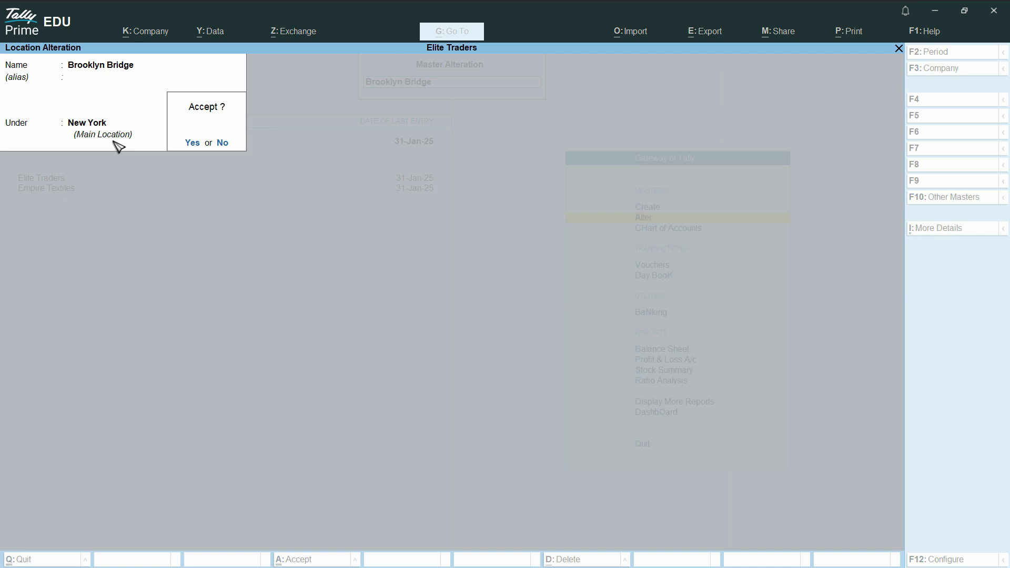
key("Return")
key("Down")
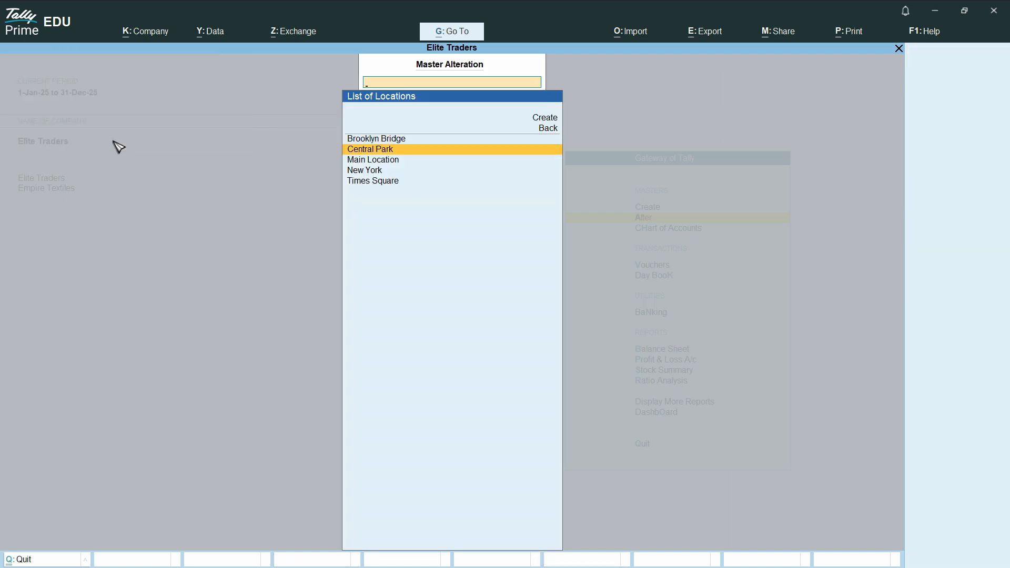
key("Return")
key("Return")
key("Return")
key("Down")
key("Return")
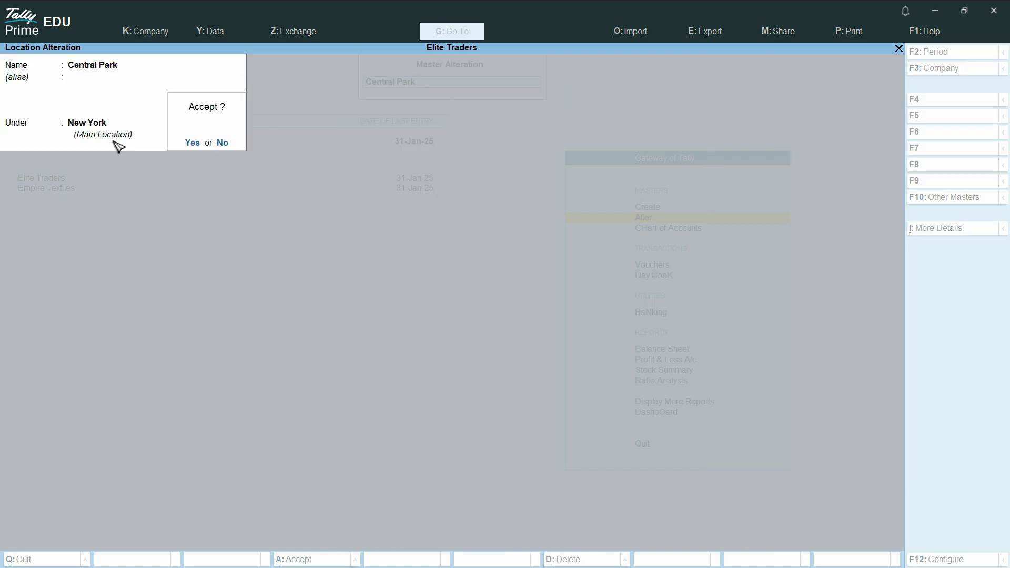
key("Return")
key("Down")
Place Times Square under New York, then return to the Gateway.
key("Down")
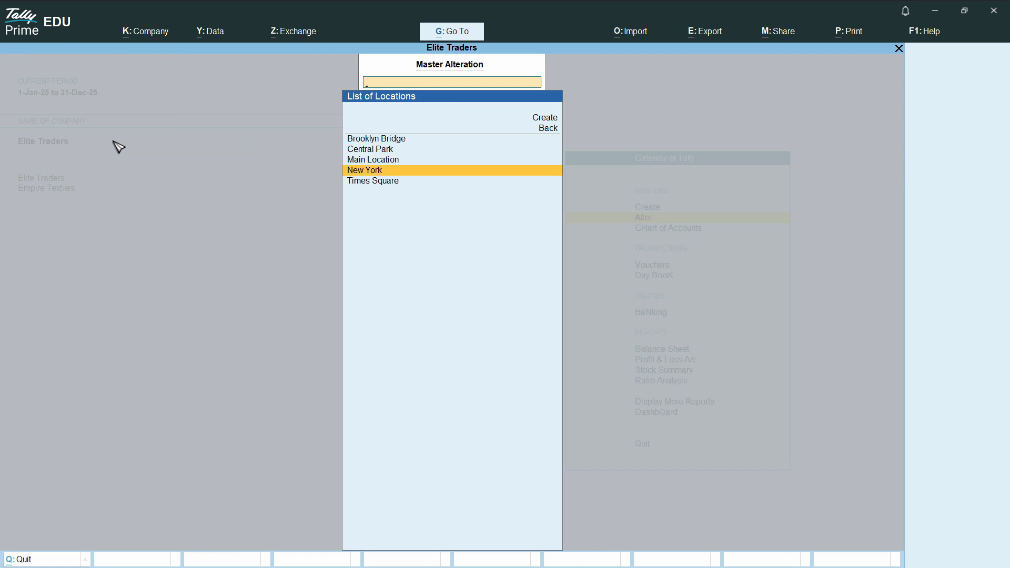
key("Down")
key("Return")
key("Return")
key("Return")
key("Down")
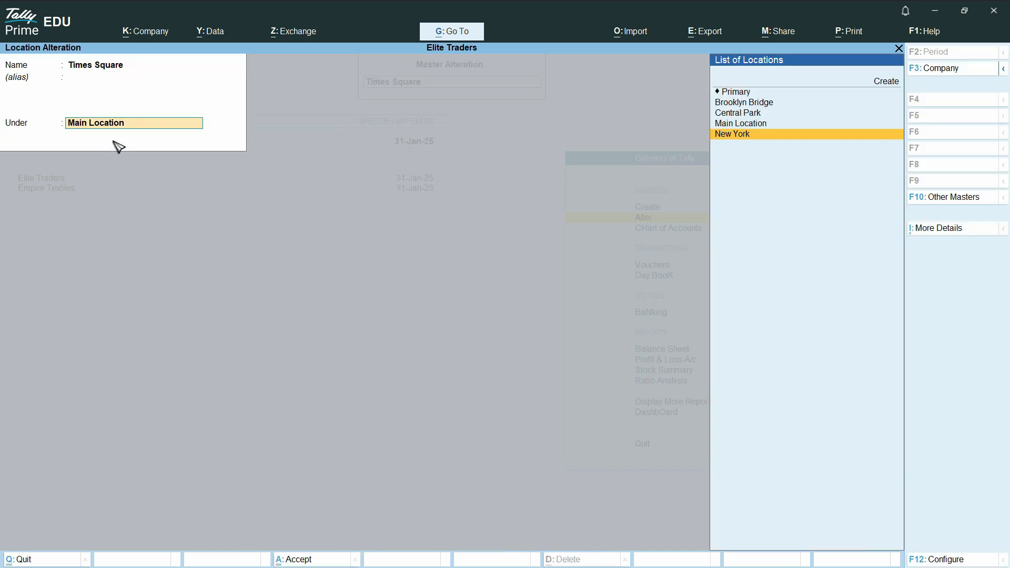
key("Return")
key("Return")
key("Escape")
key("Escape")
key("Escape")
key("Escape")
key("Down")
key("Down")
key("Down")
key("Down")
key("Down")
key("Down")
key("Down")
key("Down")
key("Down")
key("Down")
key("Return")
key("Down")
key("Down")
key("Down")
key("Down")
key("Down")
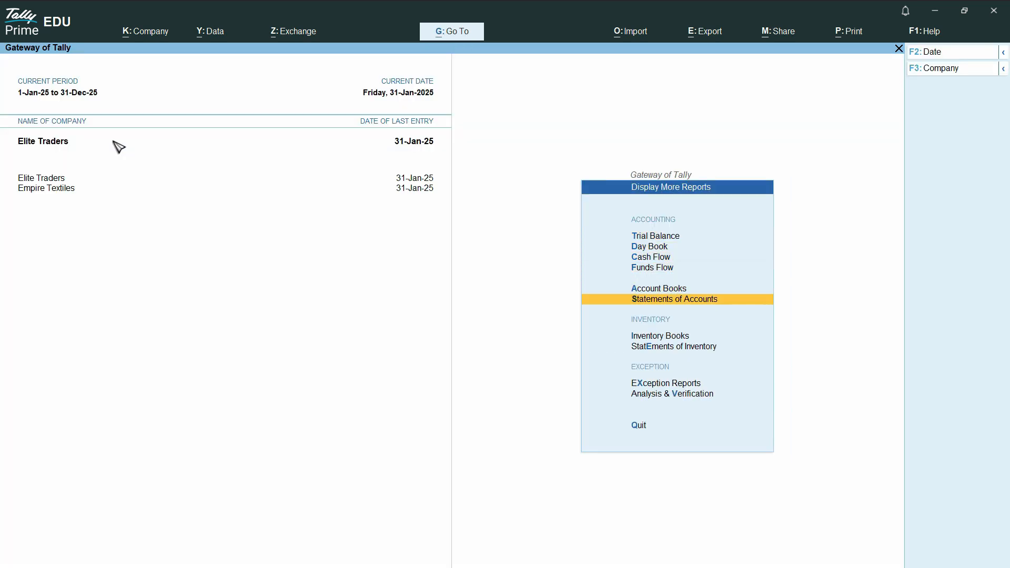
key("Down")
key("Down")
Open Inventory Books > Locations and display the New York Location Summary.
key("Up")
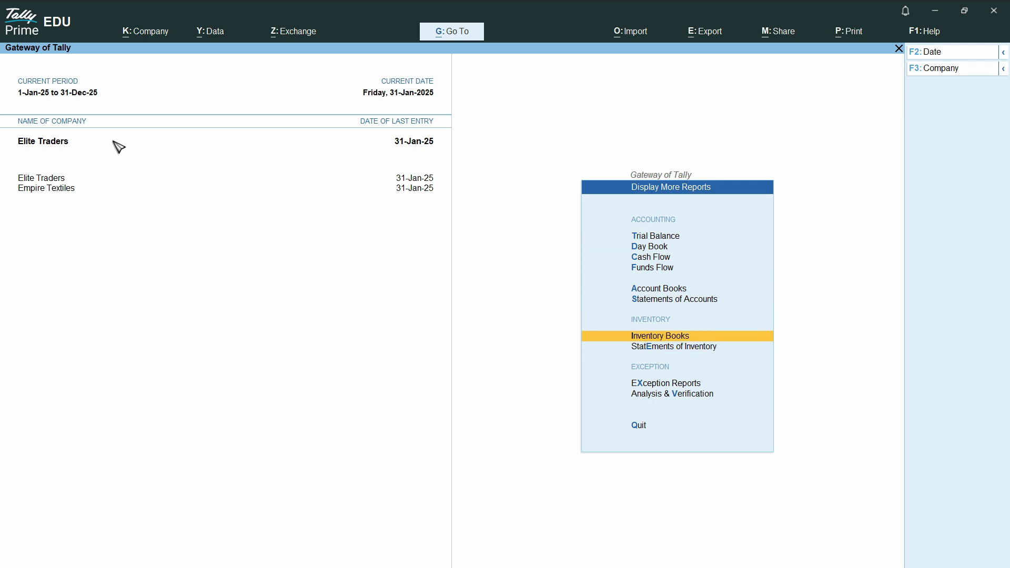
key("Return")
key("Down")
key("Down")
key("Down")
key("Down")
key("Up")
key("Up")
key("Down")
key("Down")
key("Up")
key("Up")
key("Up")
key("Return")
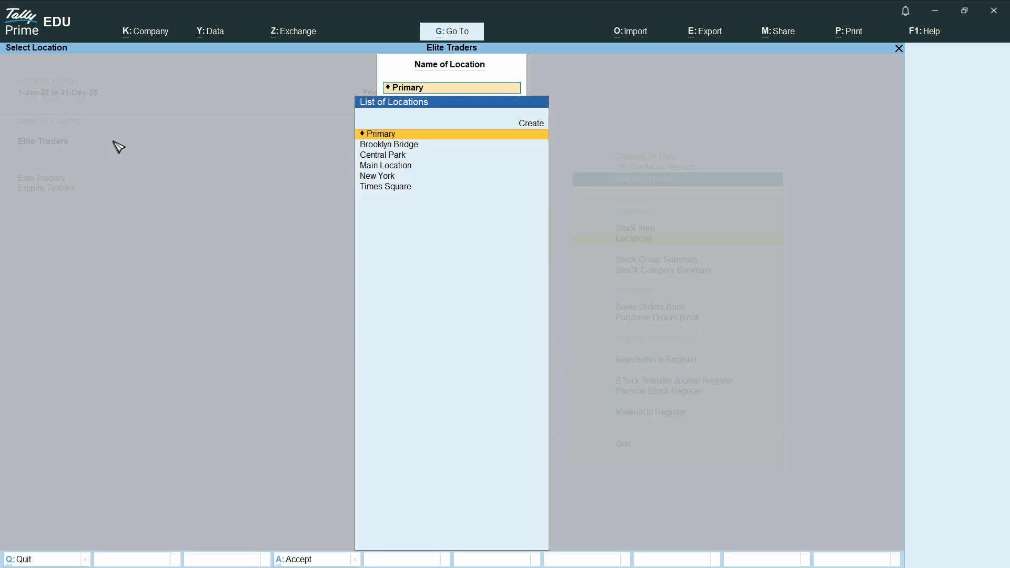
Browse the Brooklyn Bridge, Central Park and Times Square rows of the summary.
key("Down")
key("Down")
key("Down")
key("Down")
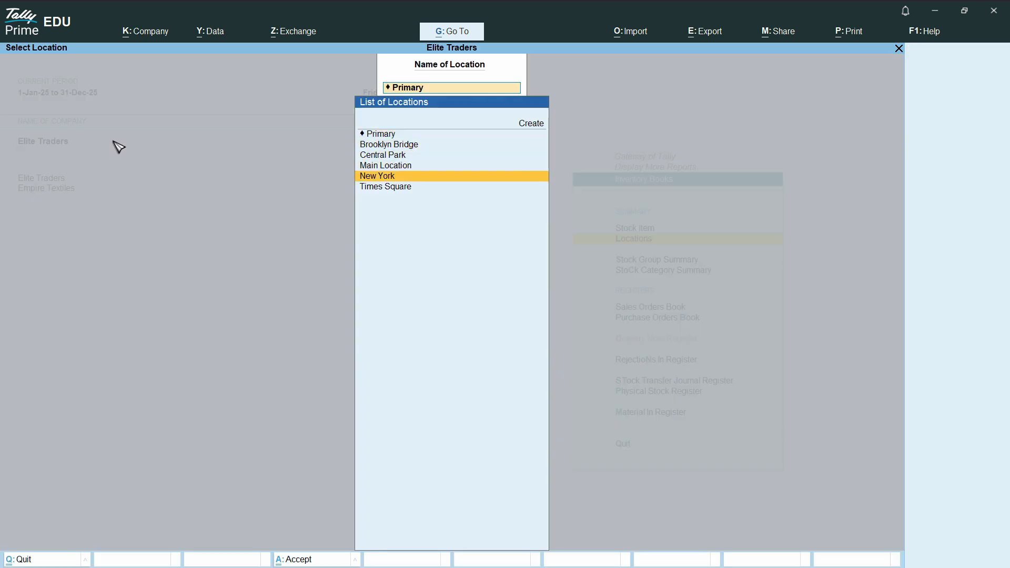
key("Return")
key("Down")
key("Down")
key("Up")
key("Up")
key("Down")
key("Down")
key("Up")
key("Up")
key("Down")
key("Down")
key("Up")
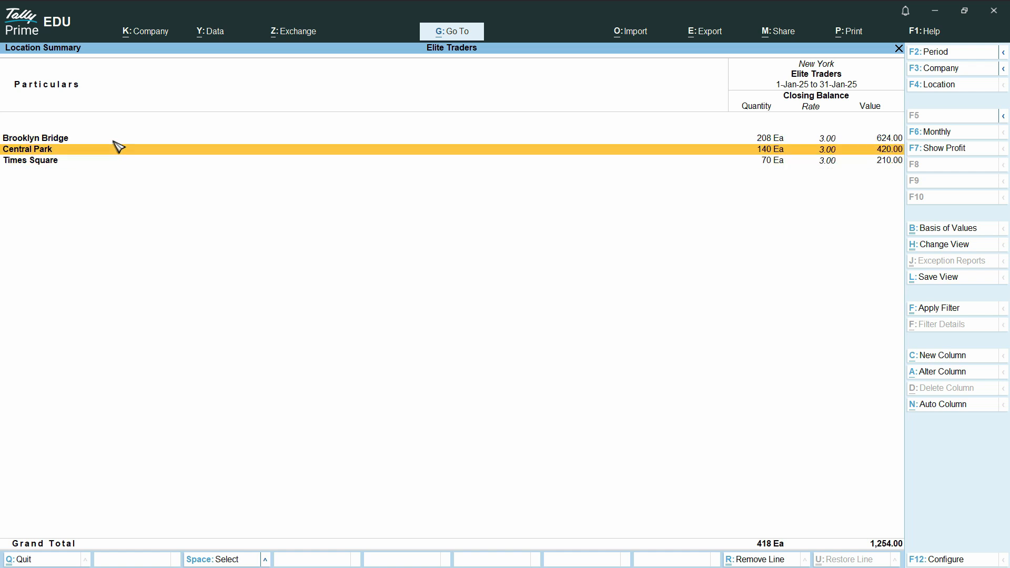
key("Up")
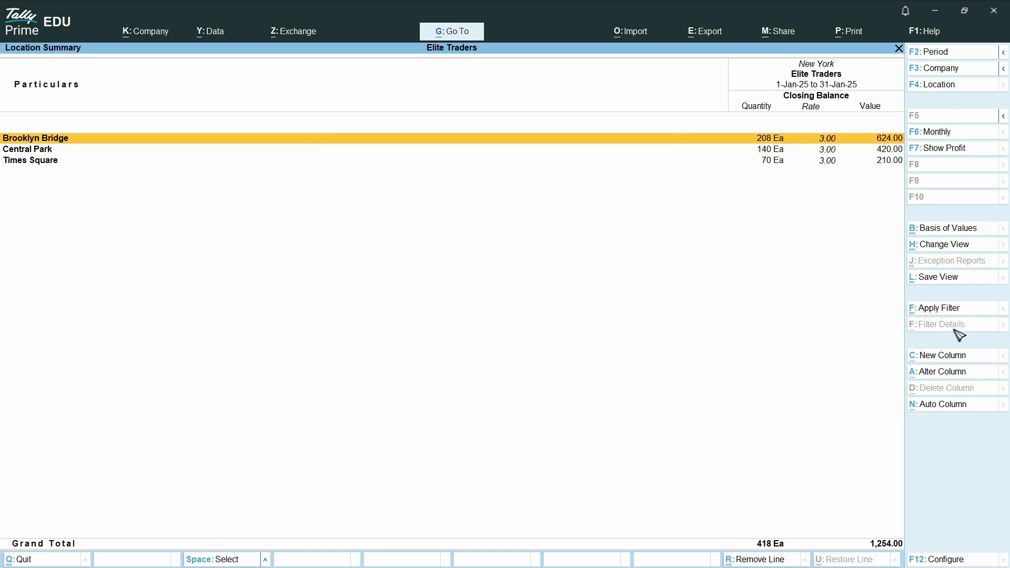
Set the New York summary's automatic repeating columns to Daily.
left_click(941, 406)
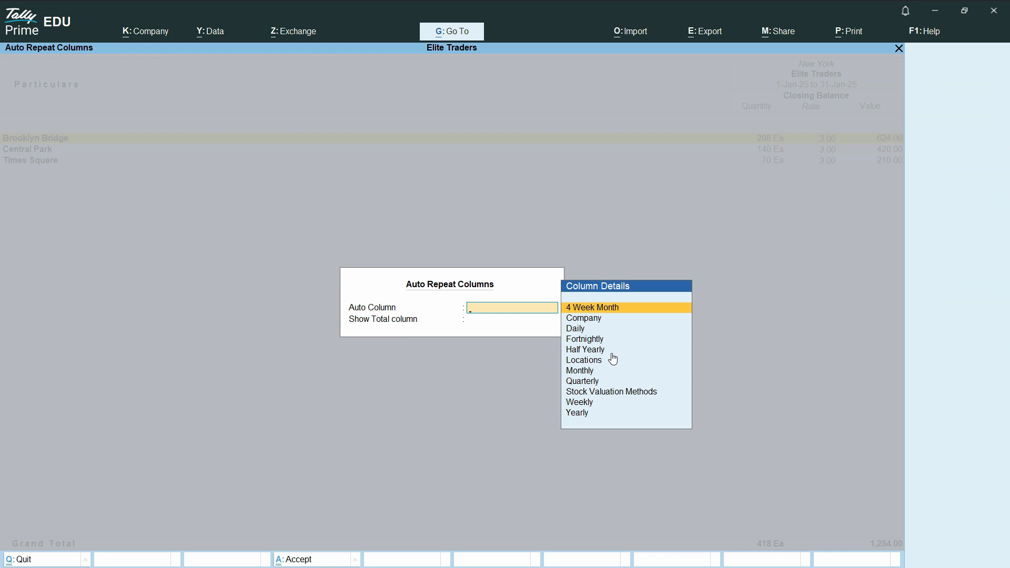
left_click(579, 331)
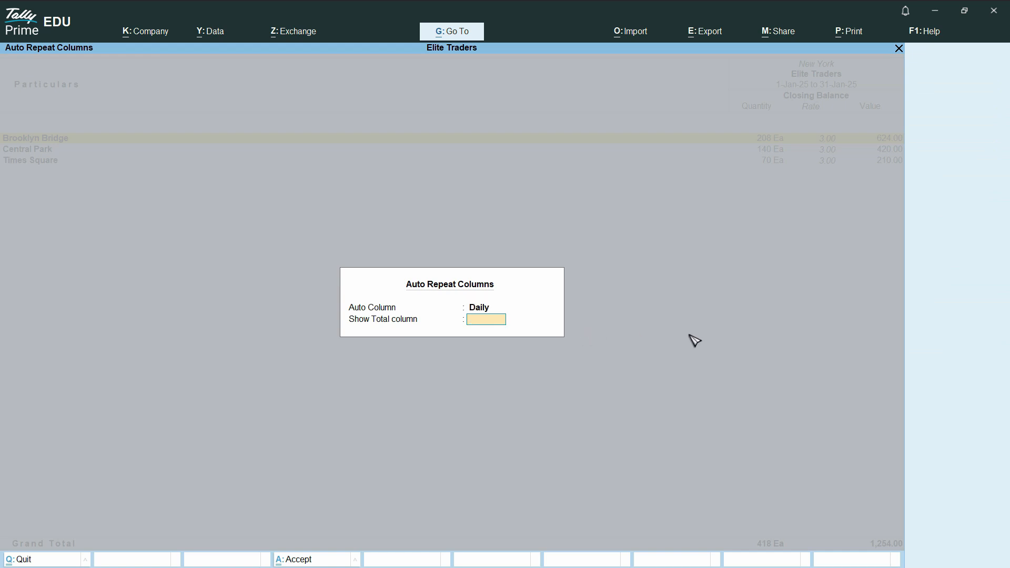
key("Return")
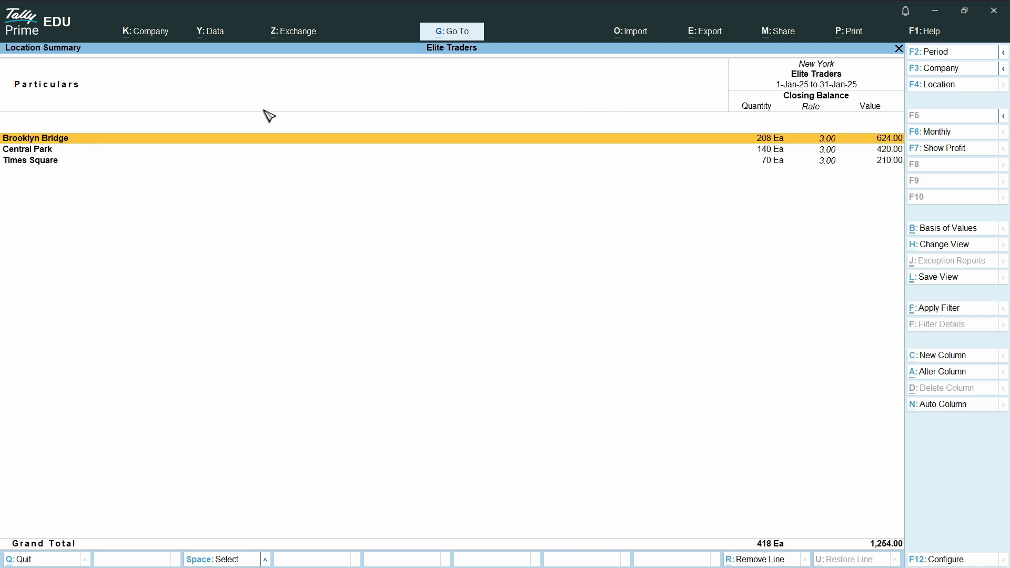
Reopen the New York summary and switch it to a Monthly breakdown.
key("Escape")
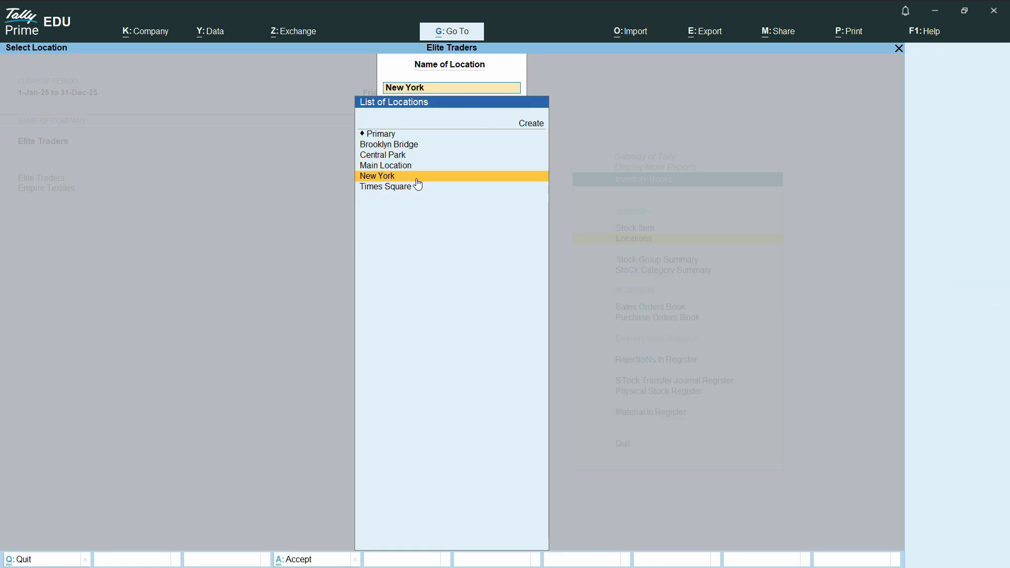
left_click(395, 178)
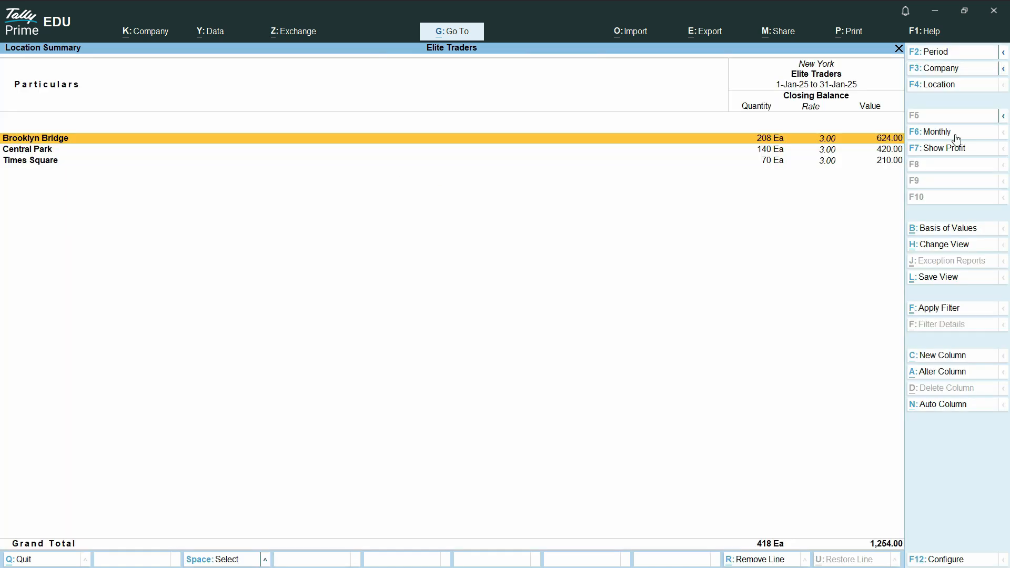
left_click(940, 132)
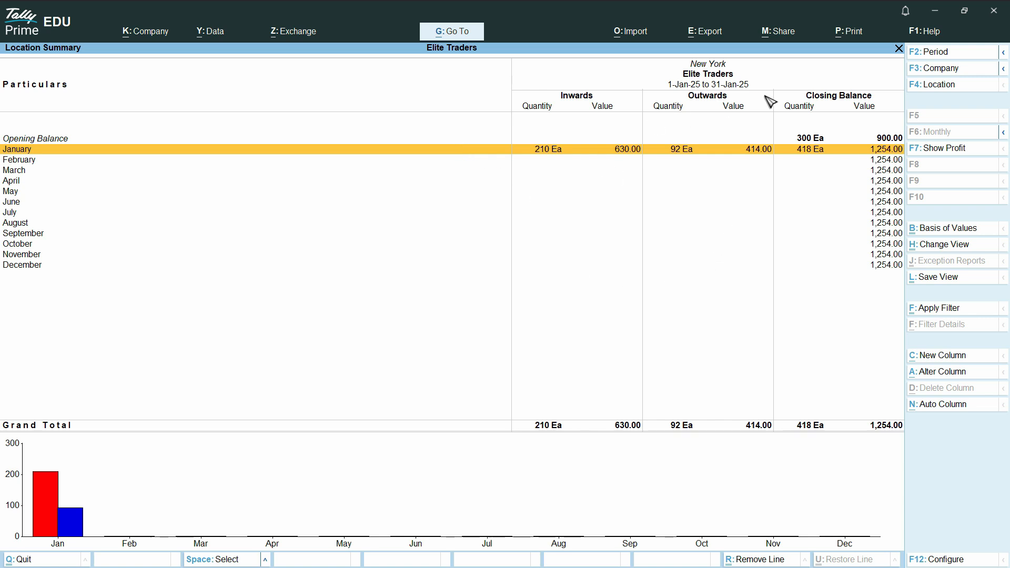
Drill into January's Central Park stock items and view them monthly.
key("Return")
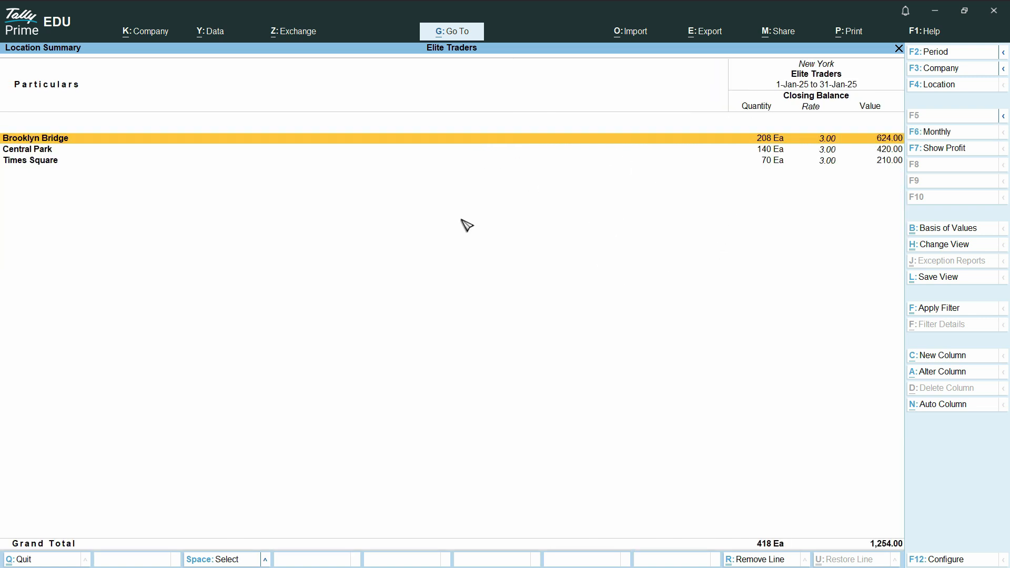
left_click(29, 151)
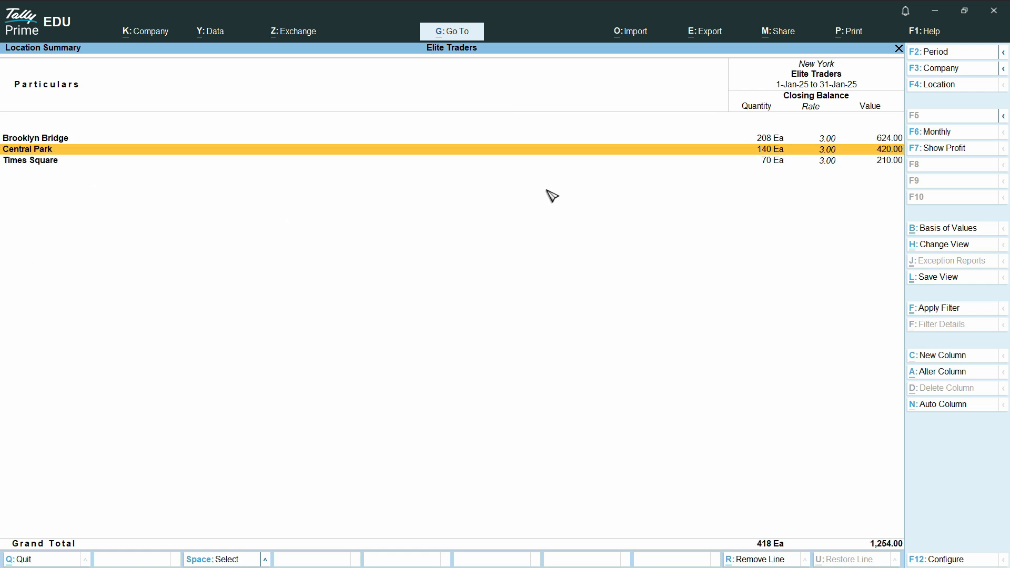
left_click(398, 153)
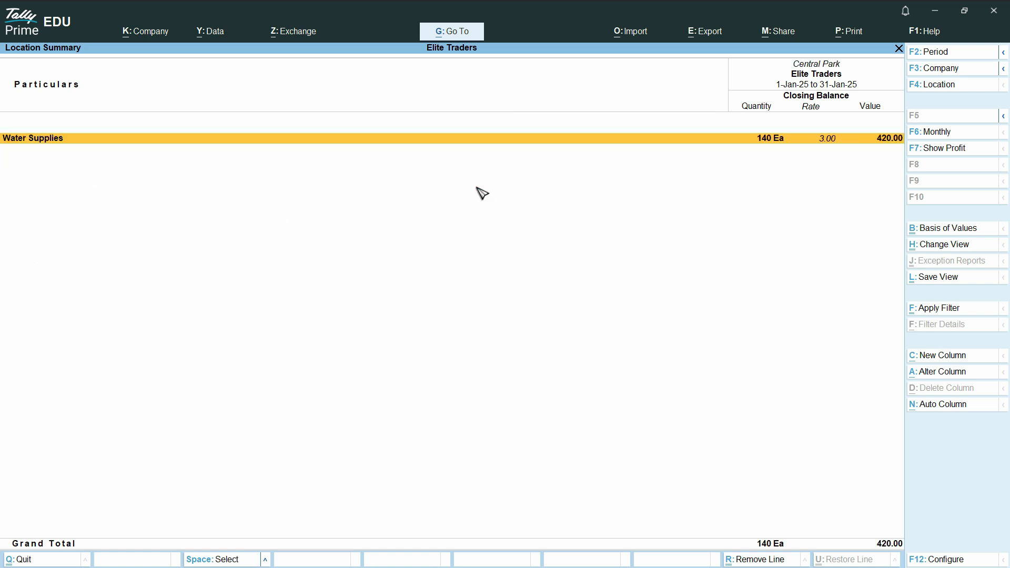
left_click(936, 133)
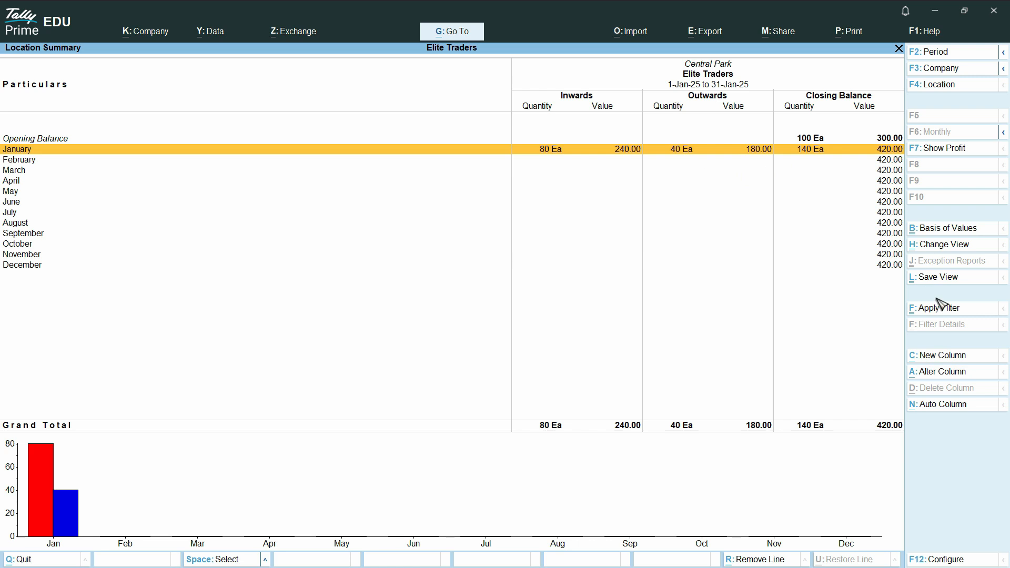
Switch Central Park's report to Daily columns, review the days, then return.
left_click(947, 406)
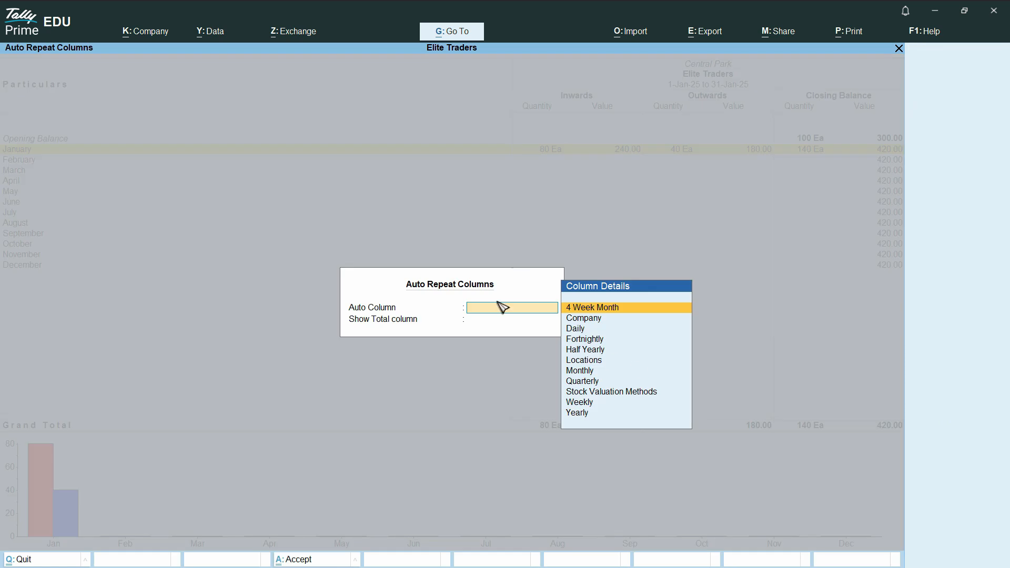
left_click(582, 330)
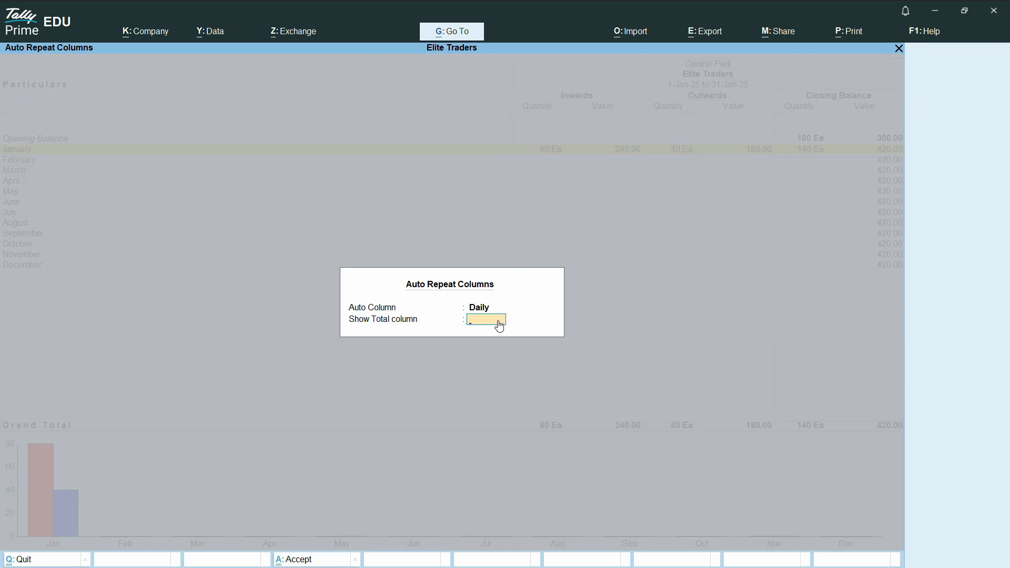
key("Escape")
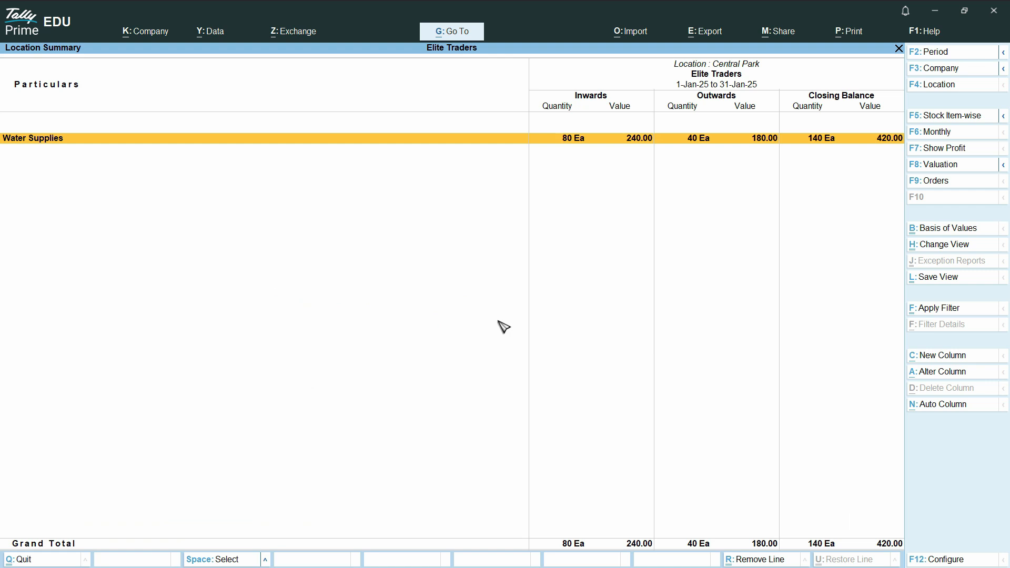
scroll(670, 244, "up", 10)
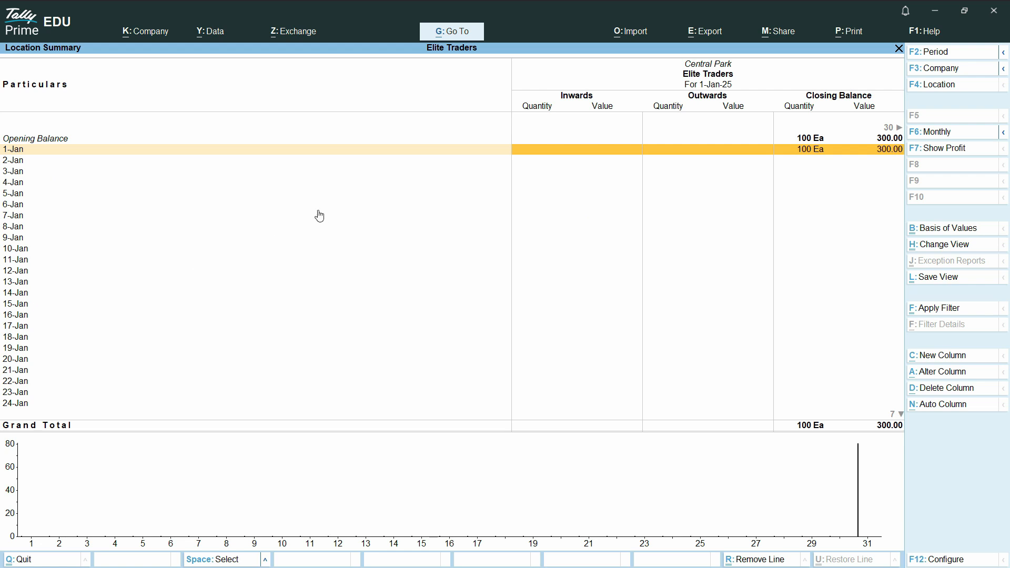
key("Escape")
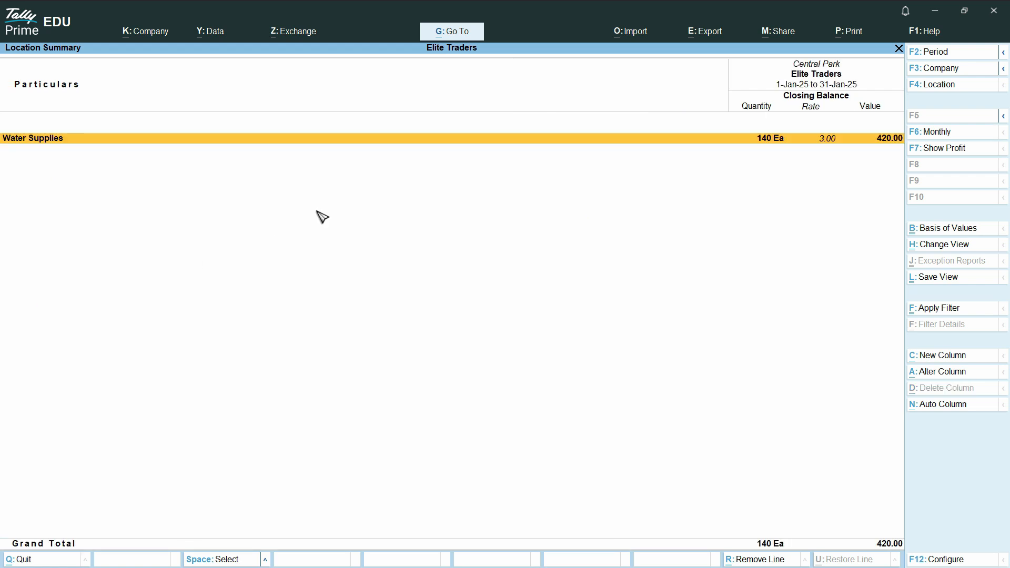